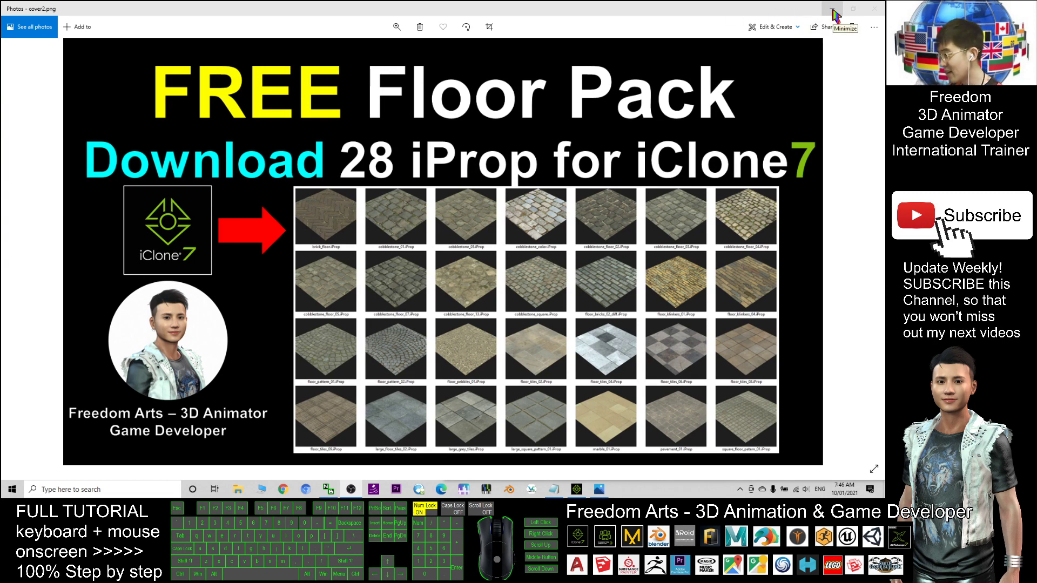
- Minimize the cover picture and iClone to reveal the desktop with the Notes.txt document
left_click(834, 14)
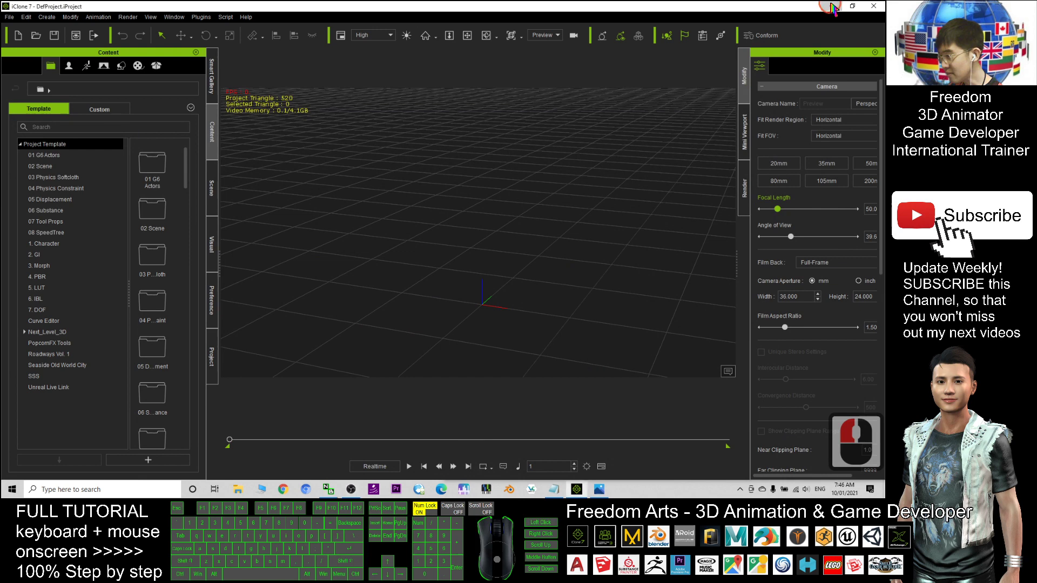
left_click(831, 6)
left_click(153, 110)
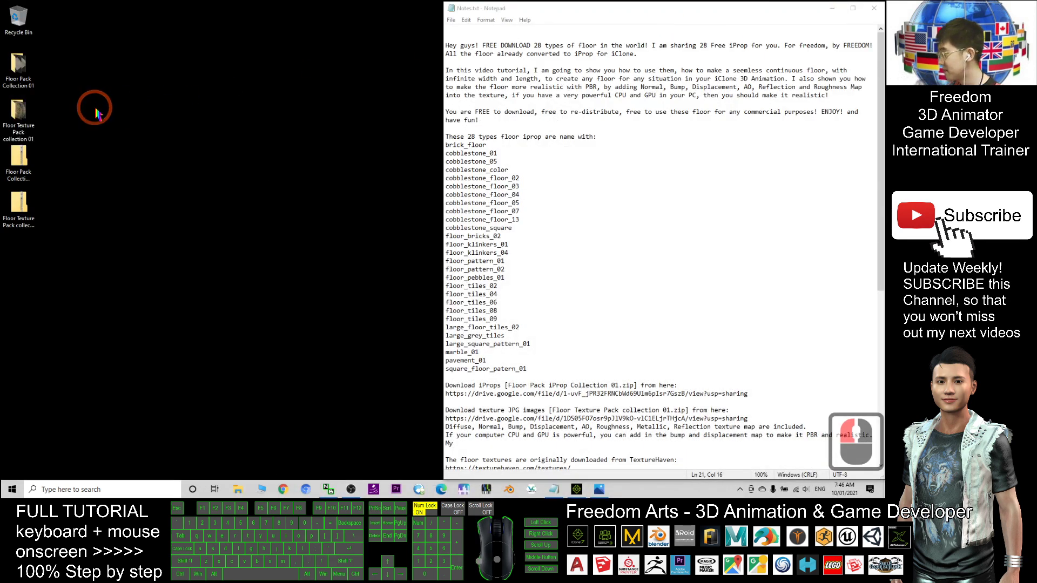
- Examine the iProp download name and link in Notes.txt and compare them with the floor pack zip files on the desktop
scroll(584, 143, "up", 8)
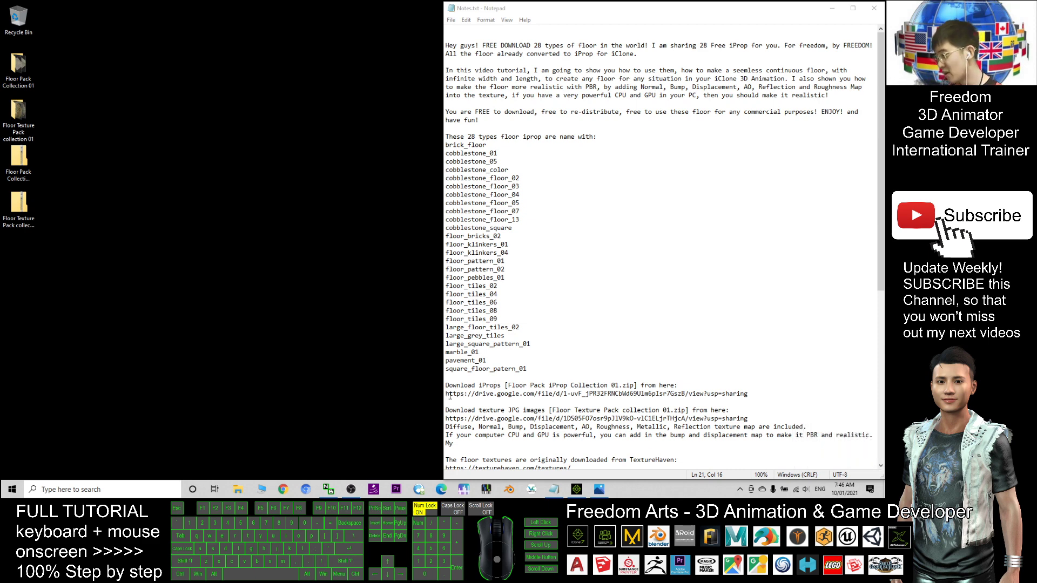
left_click_drag(446, 395, 553, 388)
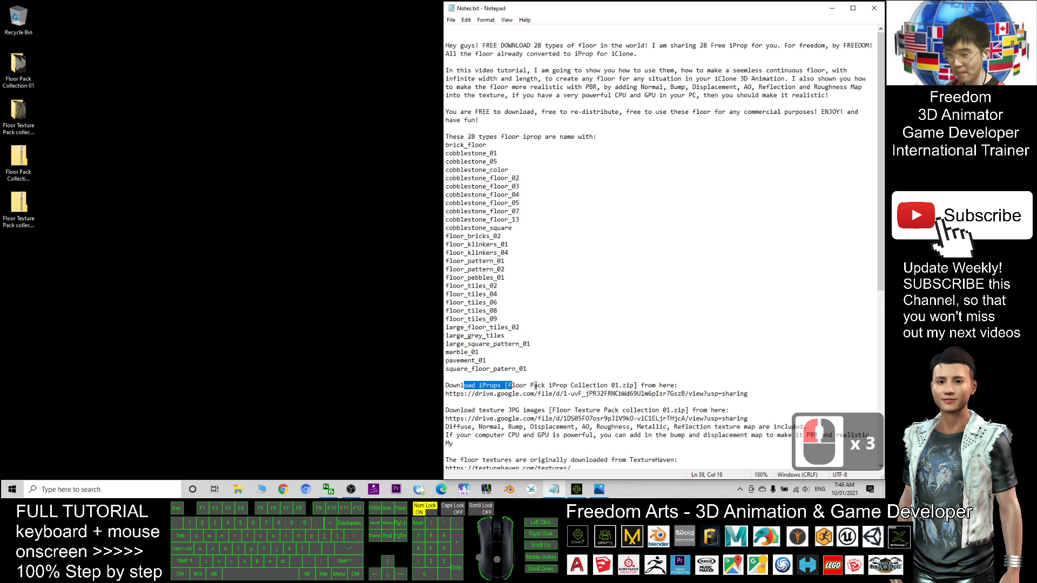
double_click(560, 386)
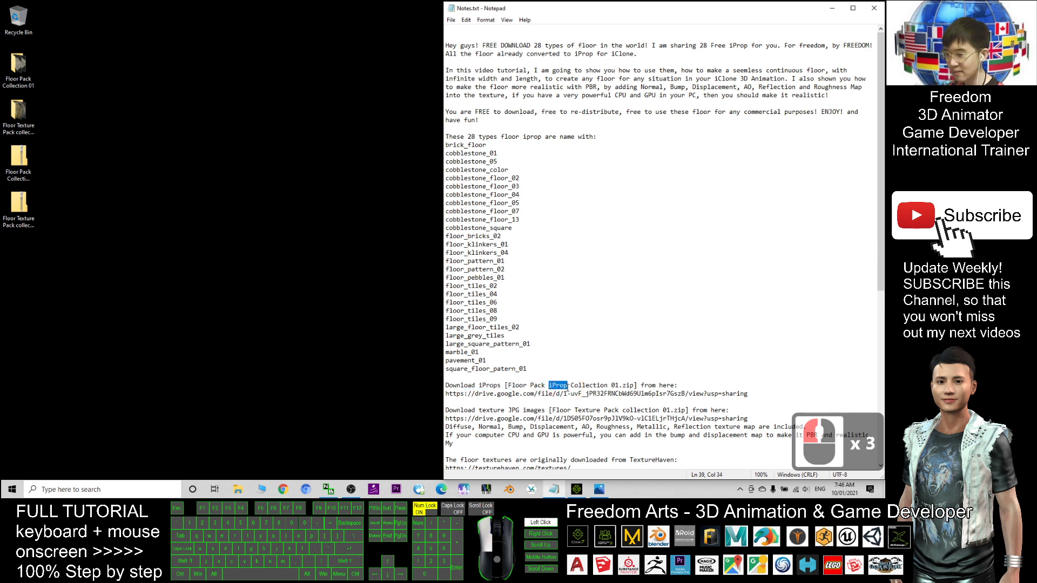
left_click(610, 385)
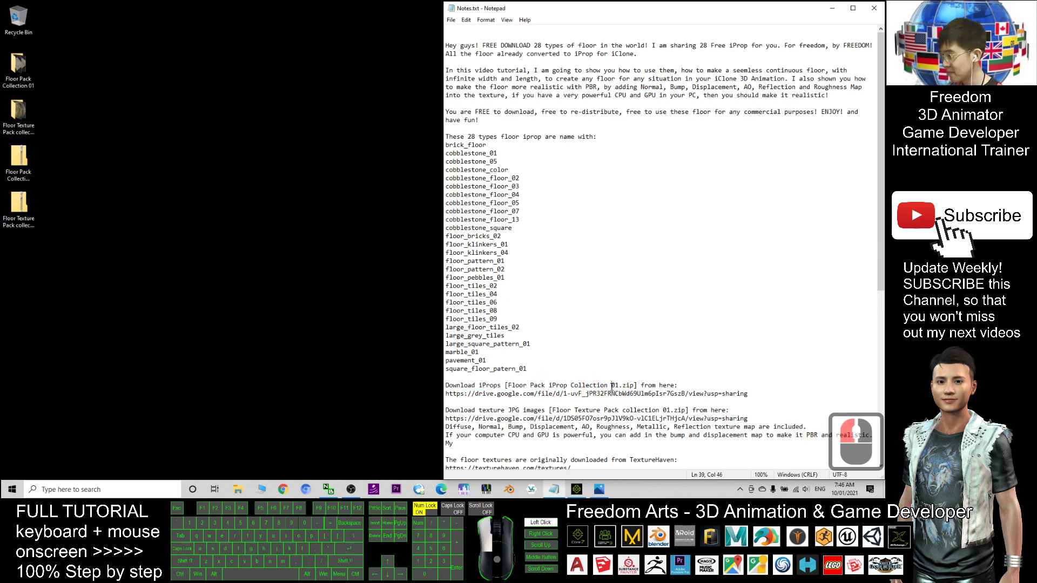
left_click_drag(747, 394, 594, 394)
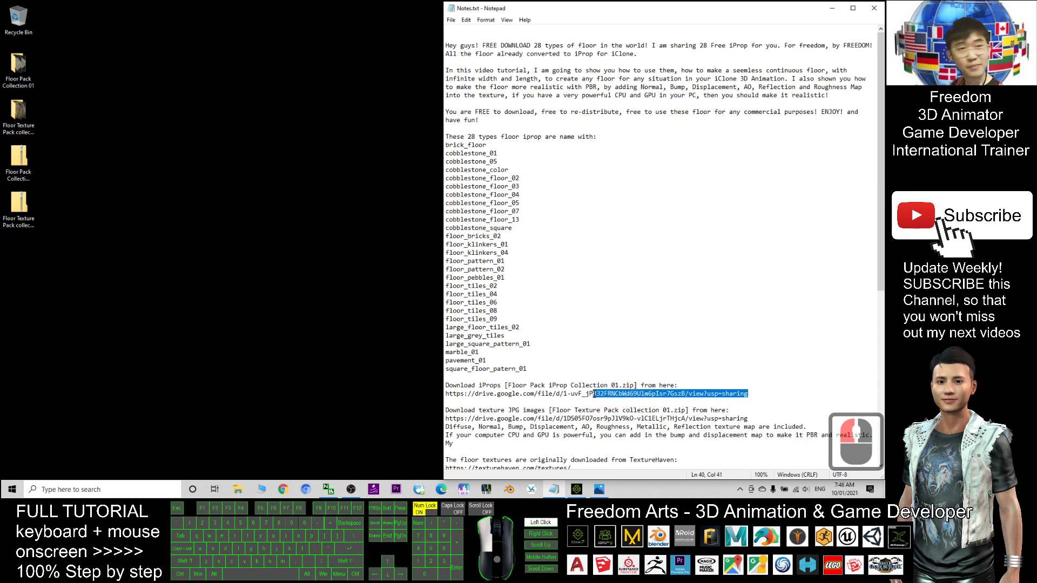
left_click(22, 118)
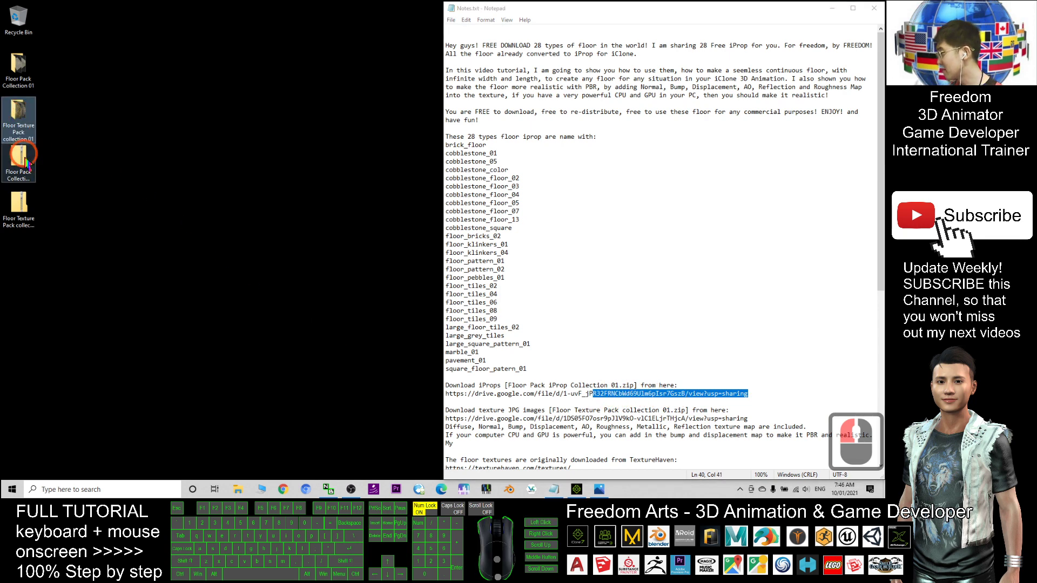
left_click(22, 158)
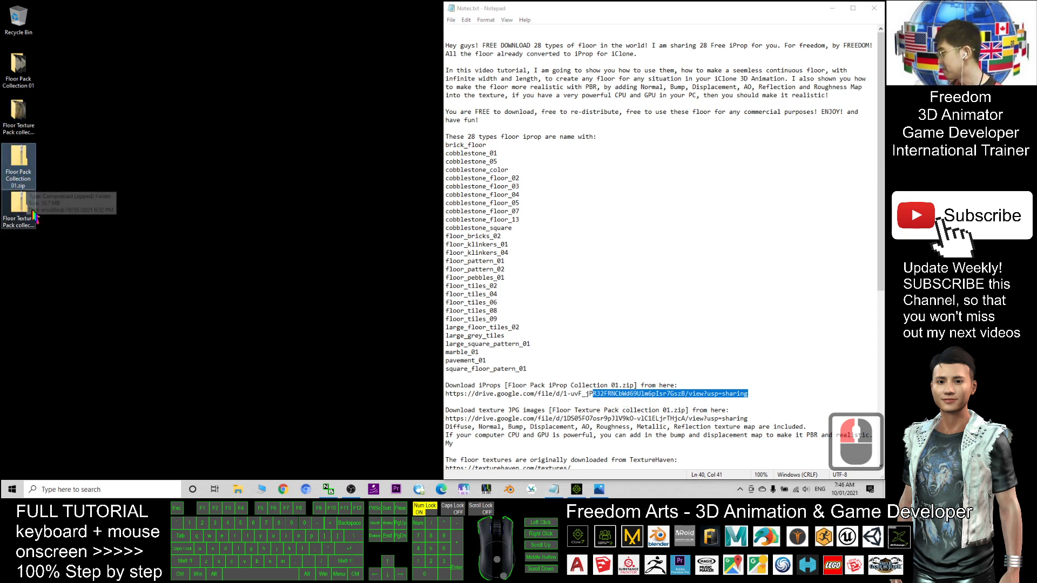
left_click(20, 181)
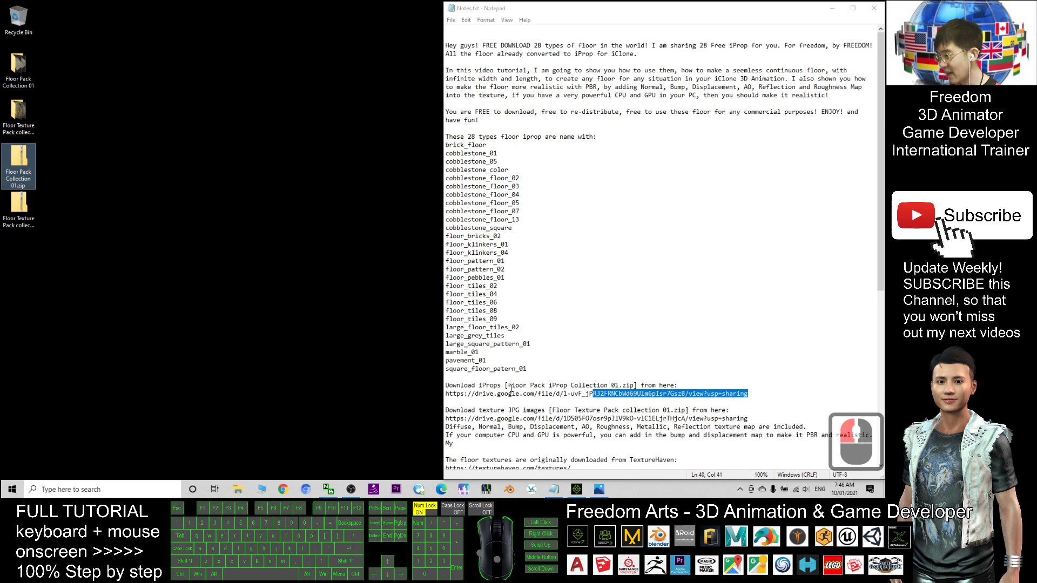
- Rename the Floor Pack Collection 01 zip on the desktop as "Floor Pack iProp Collection 01", copying the name from Notes.txt
left_click_drag(509, 387, 620, 384)
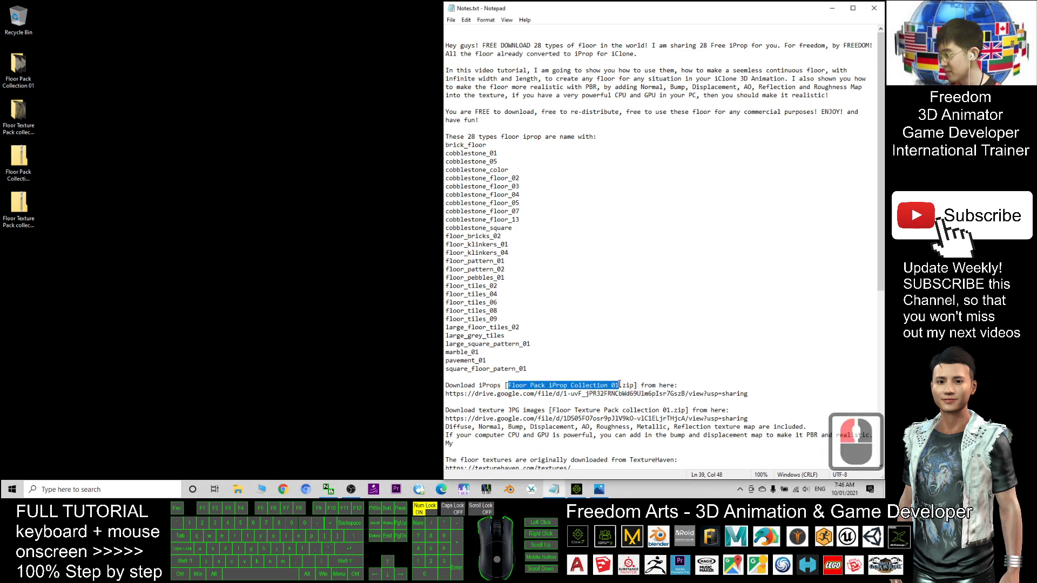
key("ctrl+c")
left_click(19, 158)
key("F2")
key("ctrl+v")
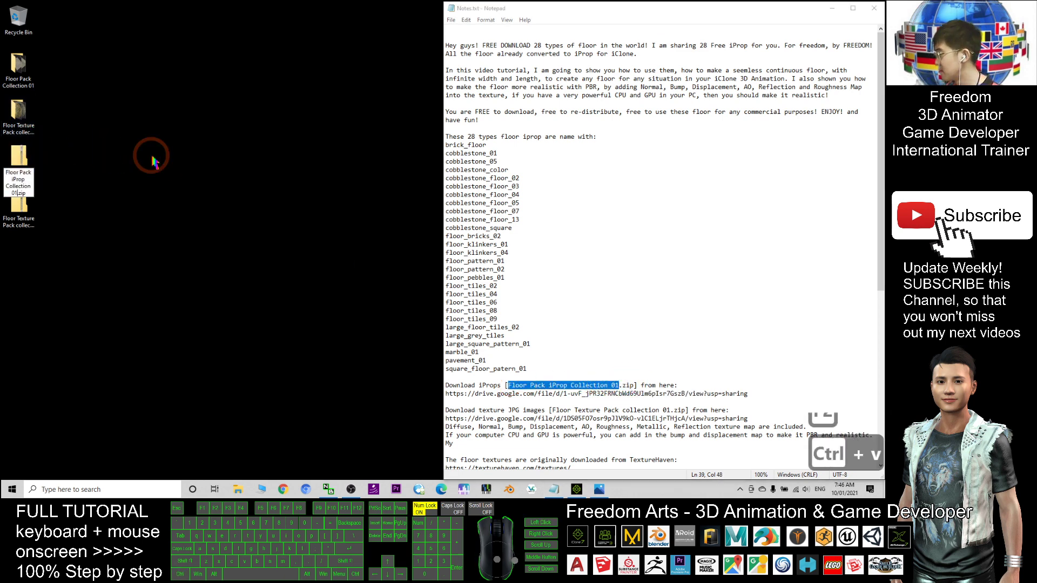
key("Return")
- Rename the extracted Floor Pack Collection 01 folder on the desktop as "Floor Pack iProp Collection 01"
left_click(19, 68)
key("F2")
key("ctrl+v")
key("Return")
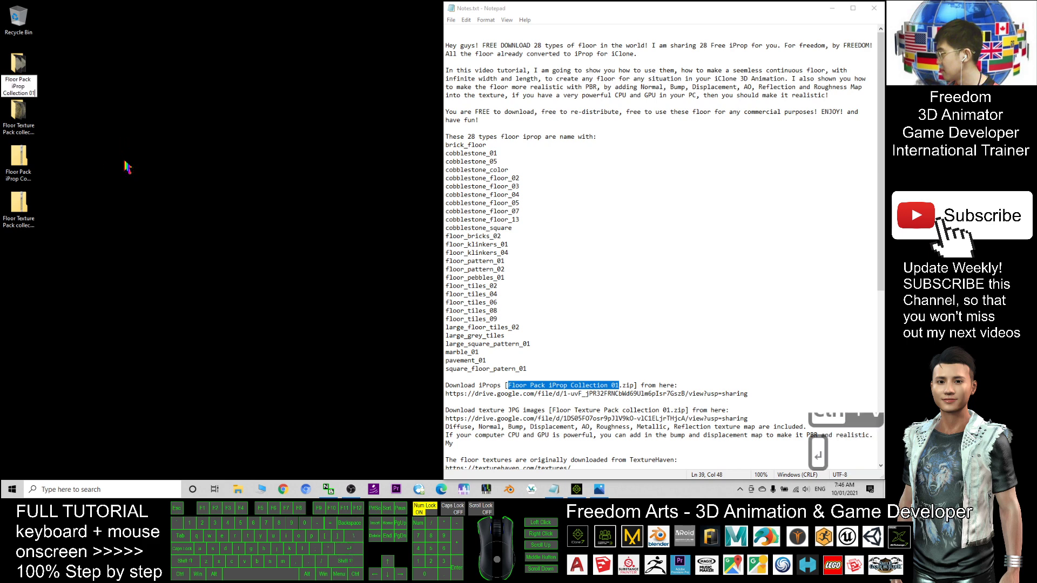
double_click(21, 171)
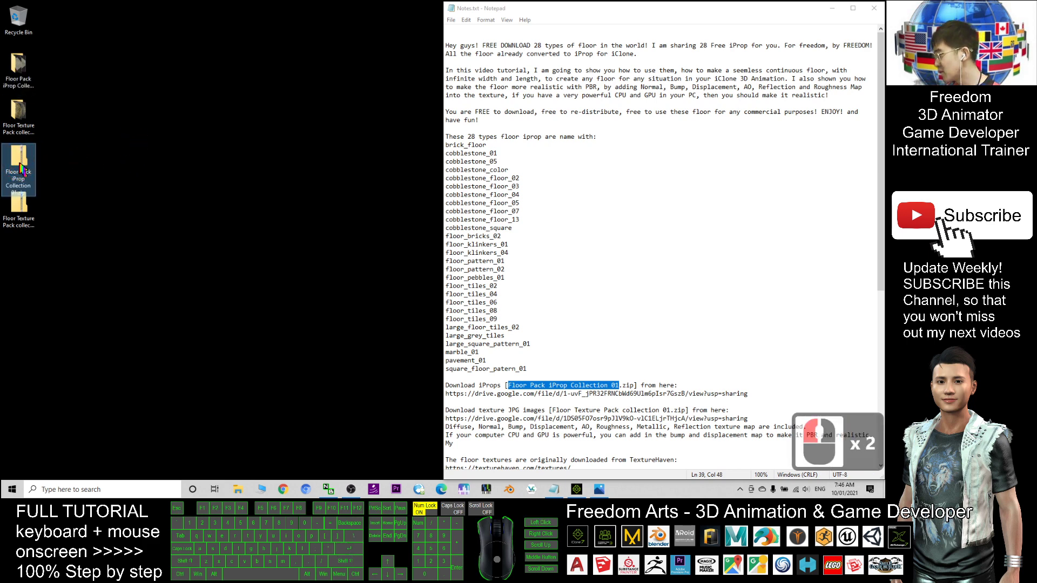
right_click(18, 157)
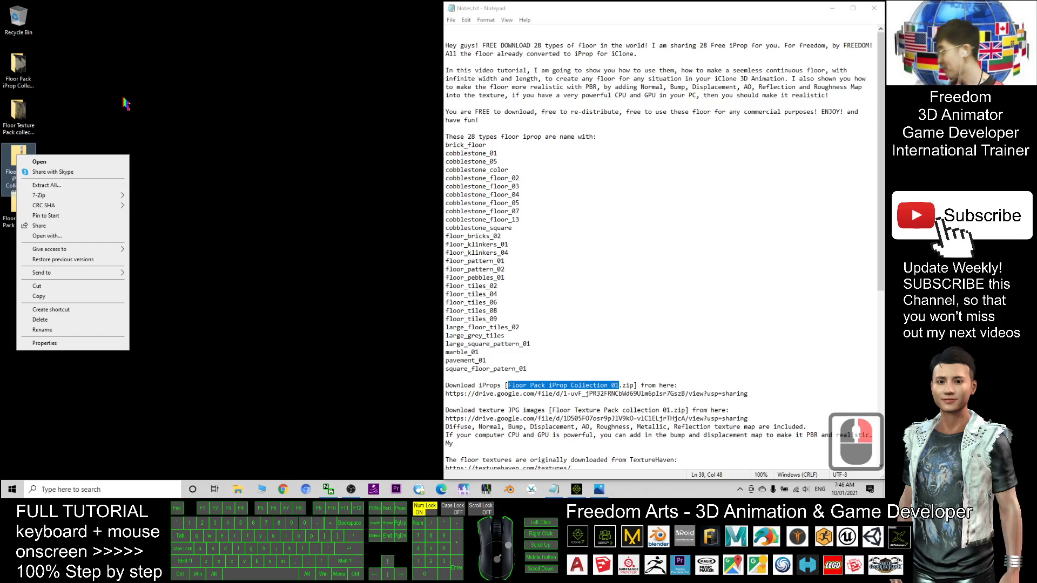
left_click(123, 101)
- Open the Floor Pack iProp Collection 01 folder and display its iProp files as extra large thumbnails
double_click(25, 64)
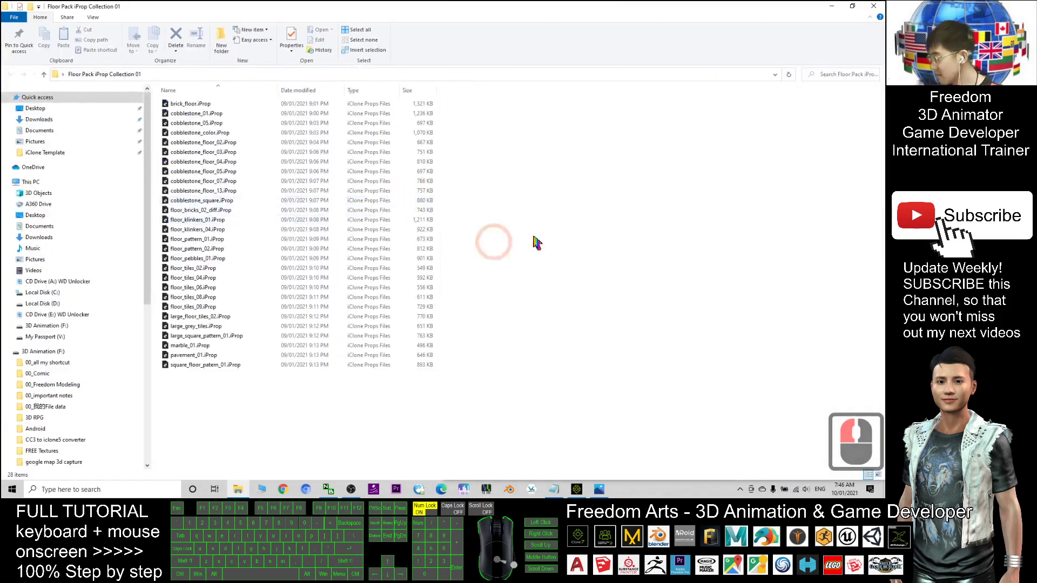
right_click(503, 178)
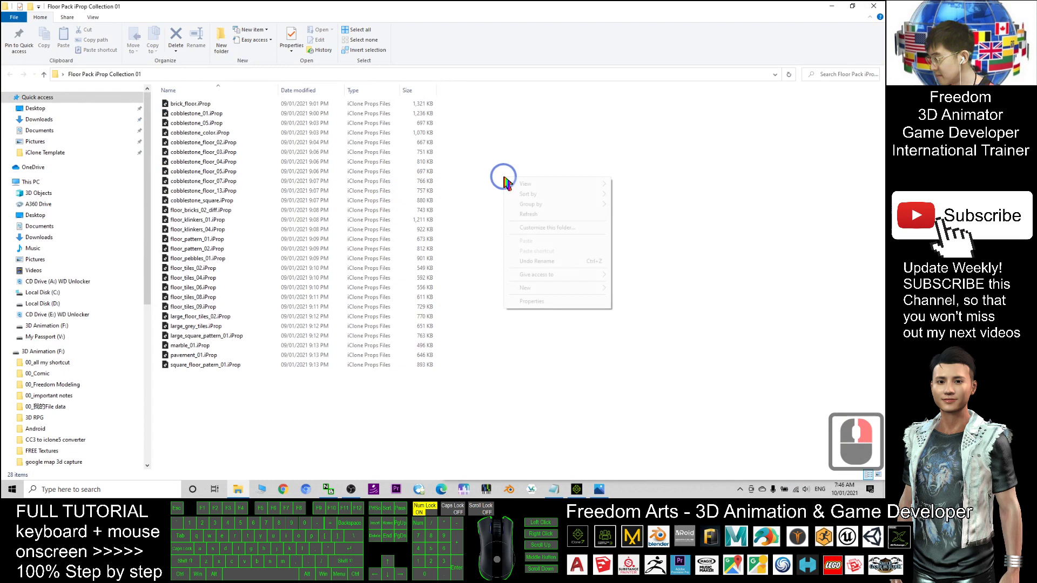
left_click(361, 103)
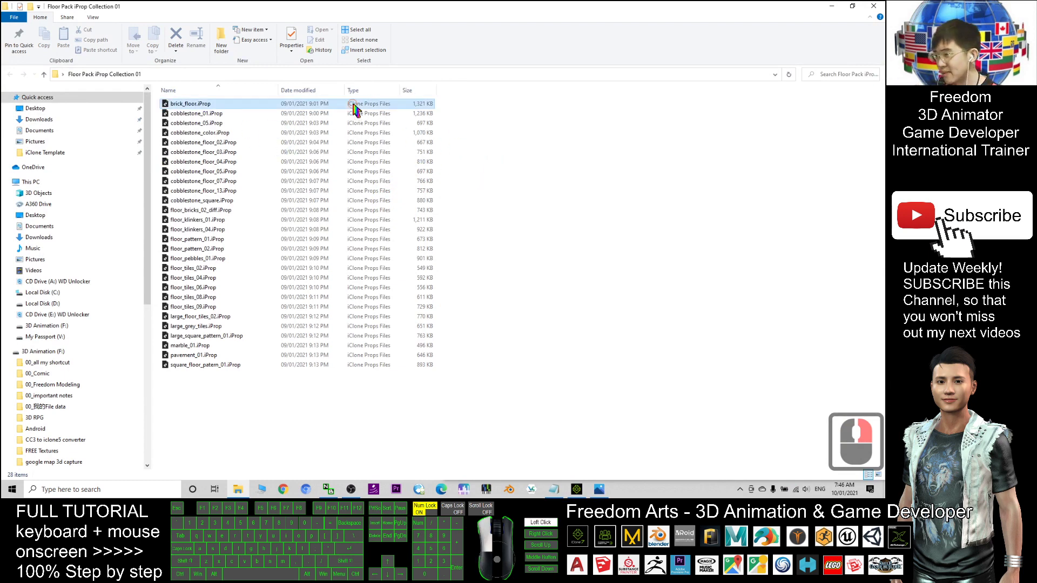
left_click(469, 134)
right_click(470, 136)
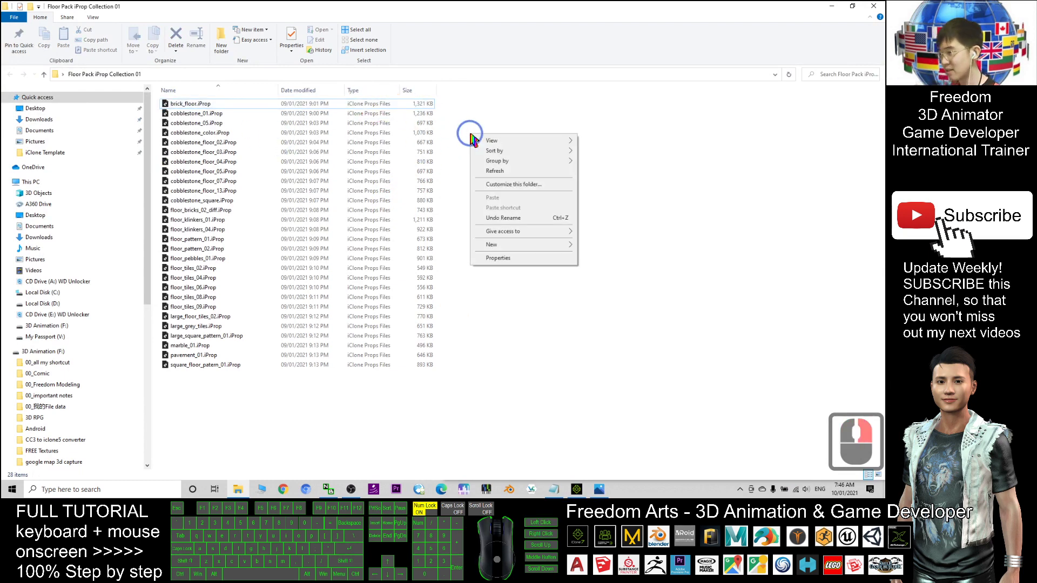
left_click(480, 141)
left_click(617, 140)
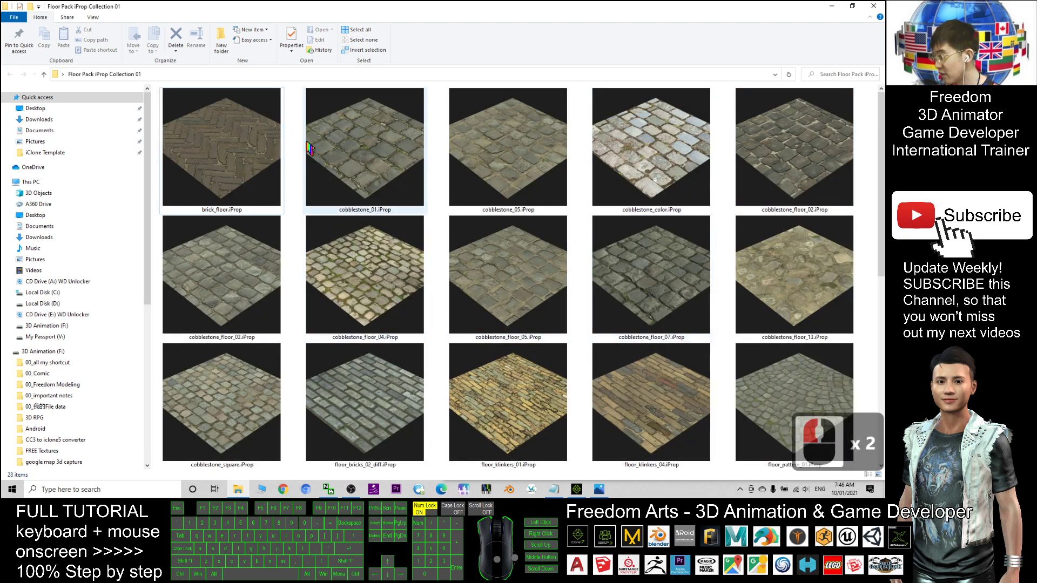
- Look over the floor thumbnails and restore the folder window from full screen to its smaller size
scroll(653, 146, "down", 4)
scroll(653, 146, "up", 5)
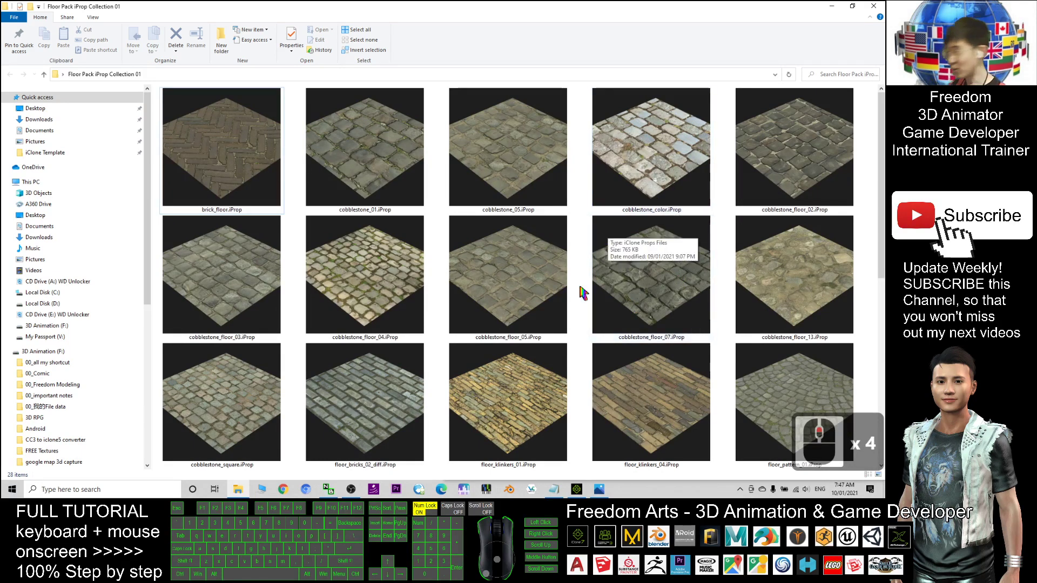
left_click(562, 7)
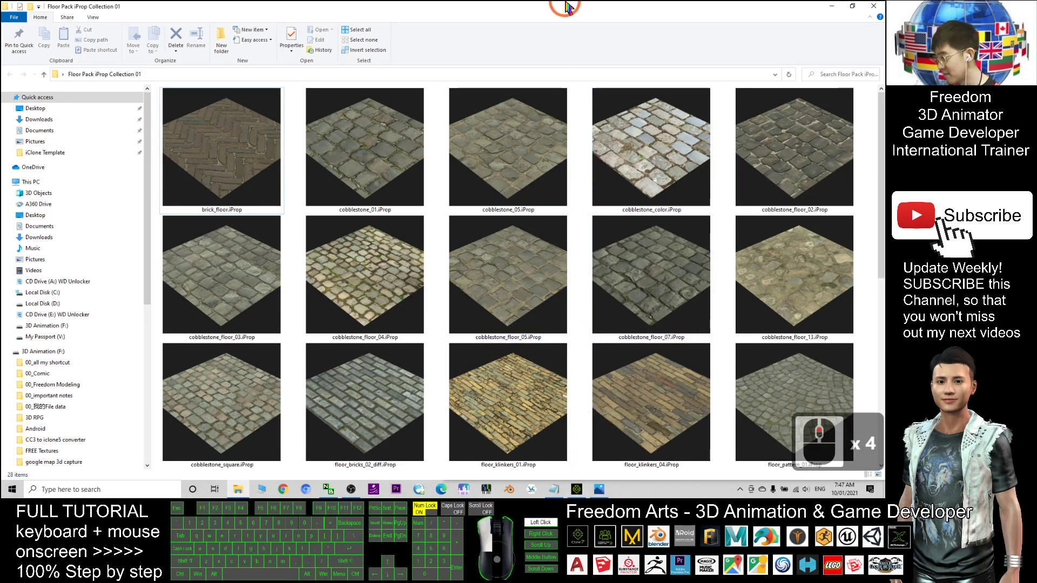
left_click(560, 9)
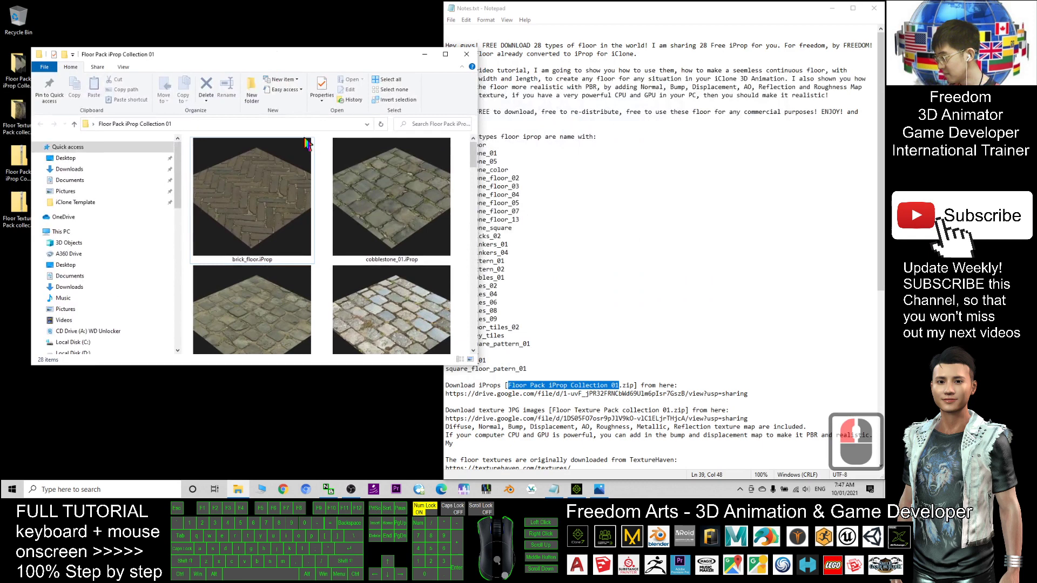
- Switch to iClone, place the folder window beside the viewport and load cobblestone_floor_03.iProp at the scene's origin
left_click(576, 488)
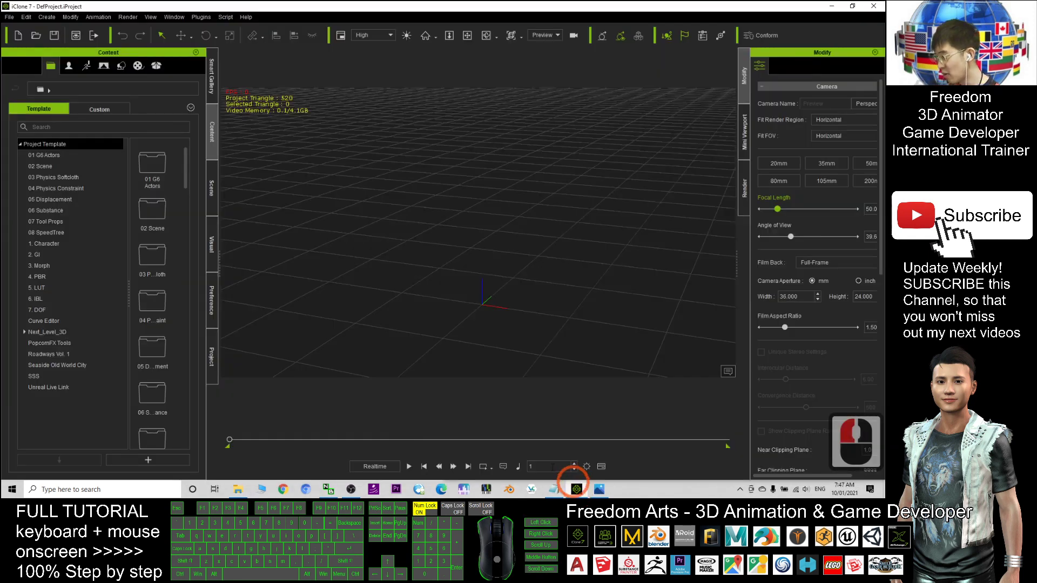
left_click(242, 489)
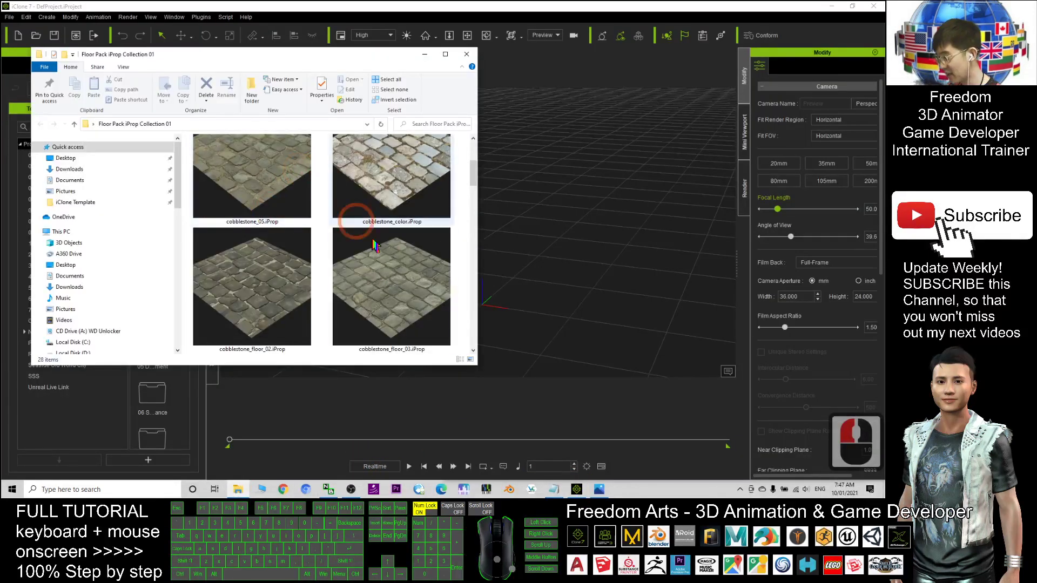
left_click_drag(352, 57, 173, 28)
left_click(229, 276)
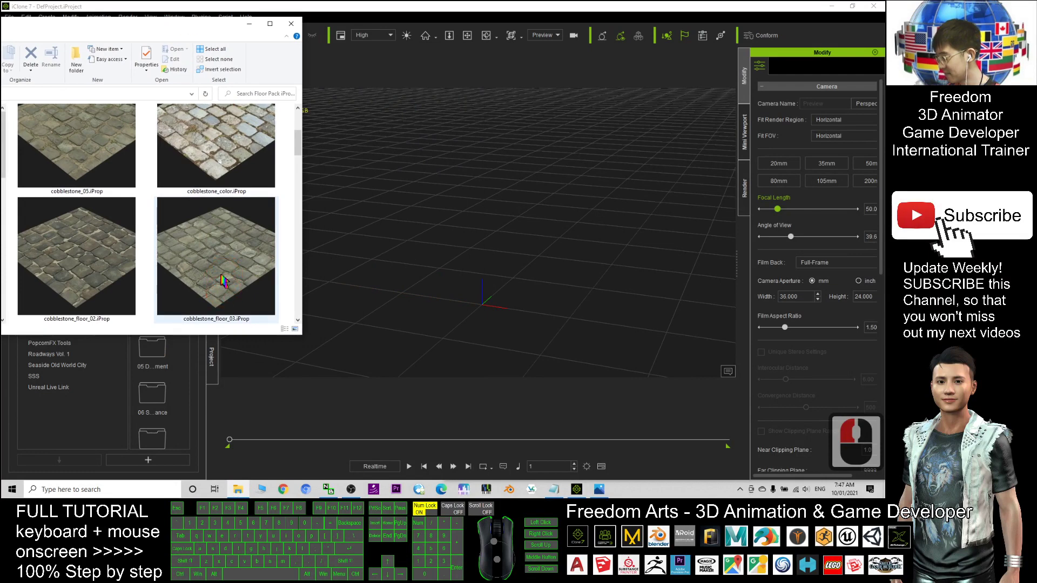
left_click_drag(216, 241, 482, 311)
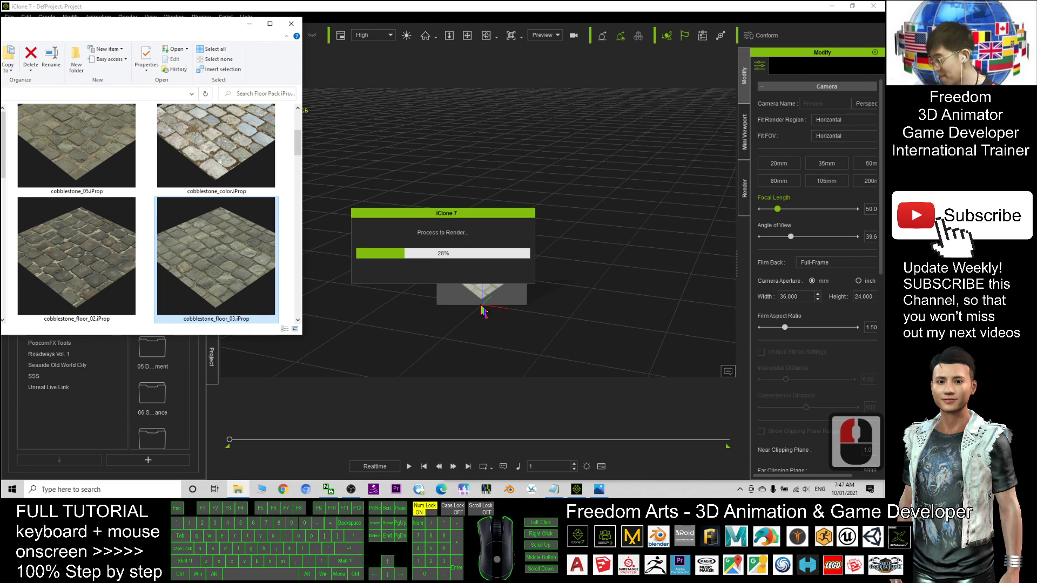
- Inspect the cobblestone floor in the viewport from several angles and distances
key("x")
mouse_move(505, 297)
left_mouse_down()
mouse_move(531, 232)
mouse_move(509, 248)
mouse_move(512, 231)
mouse_move(511, 306)
left_mouse_up()
key("c")
scroll(497, 260, "up", 20)
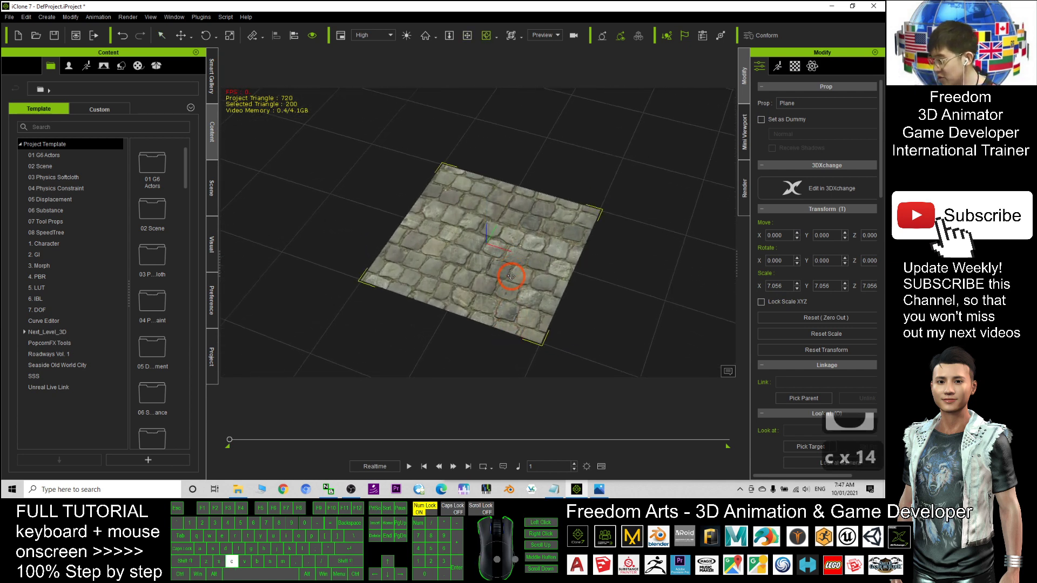
key("x")
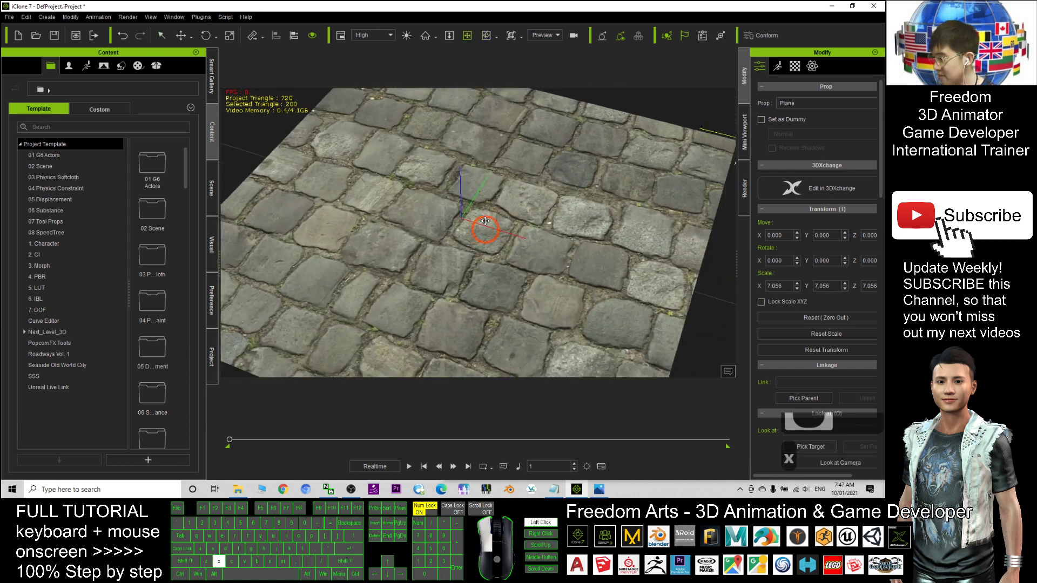
scroll(485, 222, "down", 10)
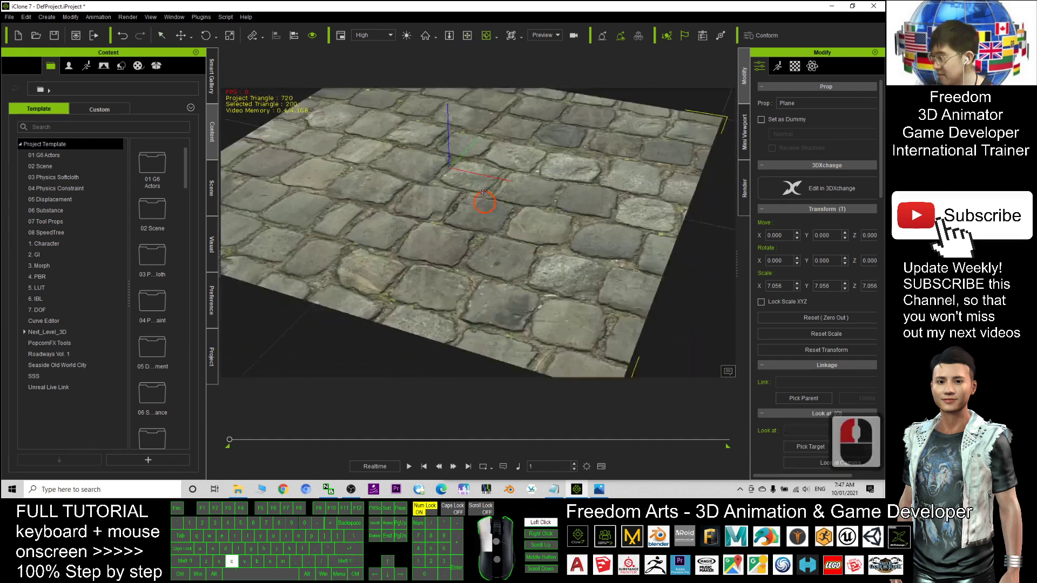
key("c")
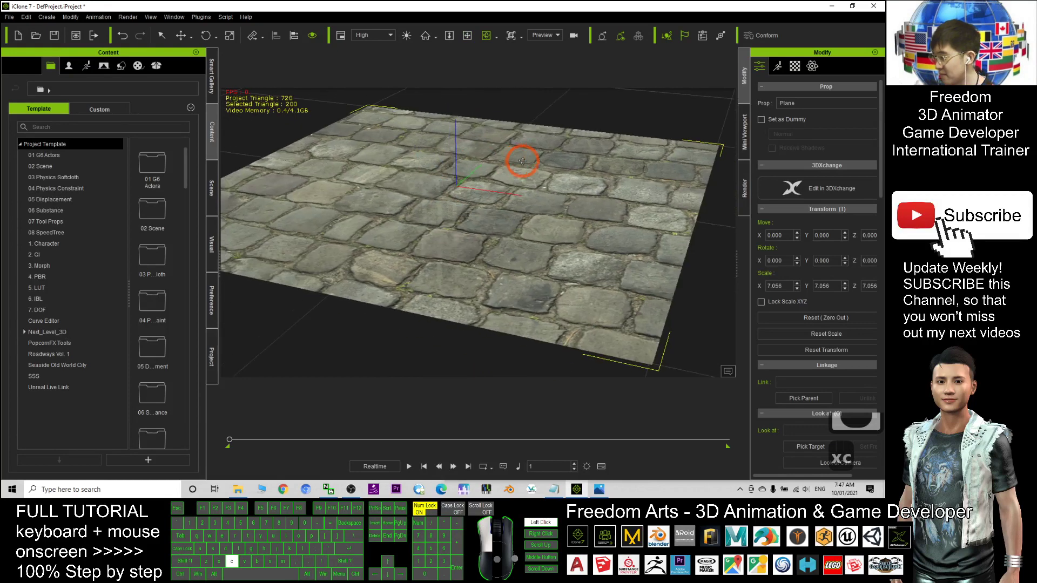
scroll(522, 161, "down", 6, "shift")
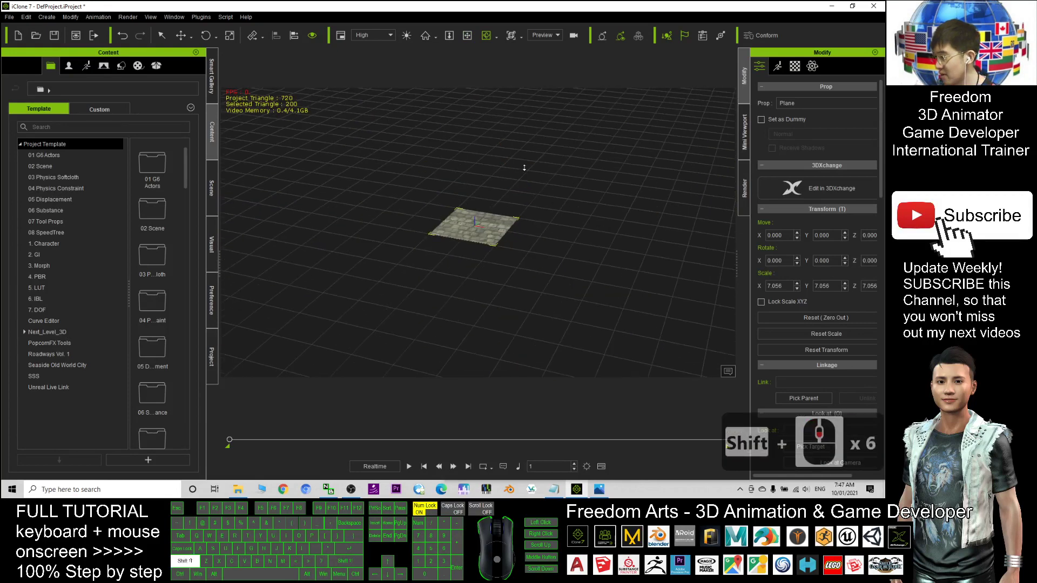
scroll(493, 243, "up", 7)
scroll(521, 262, "up", 18)
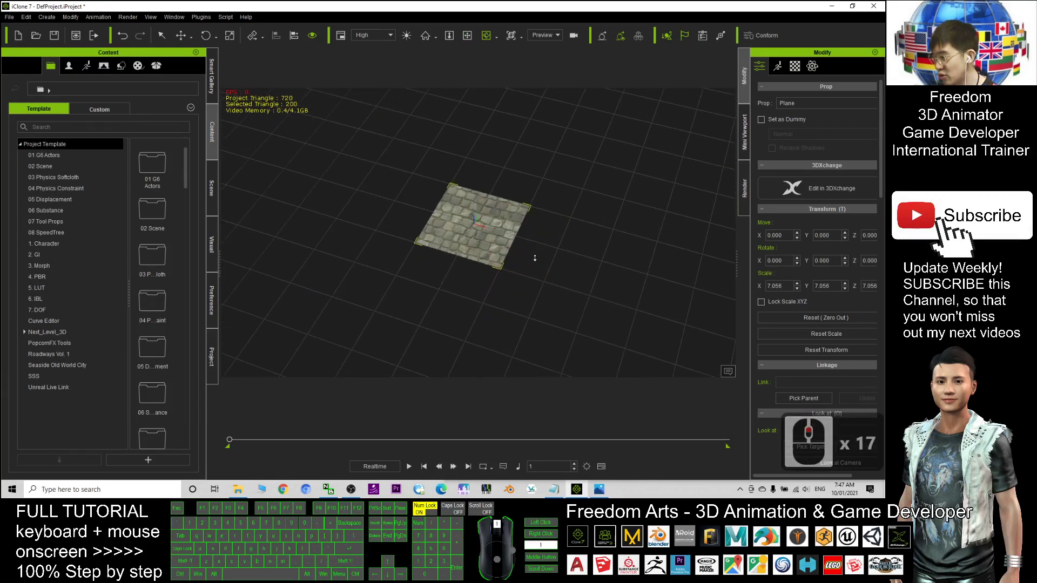
scroll(534, 258, "up", 19)
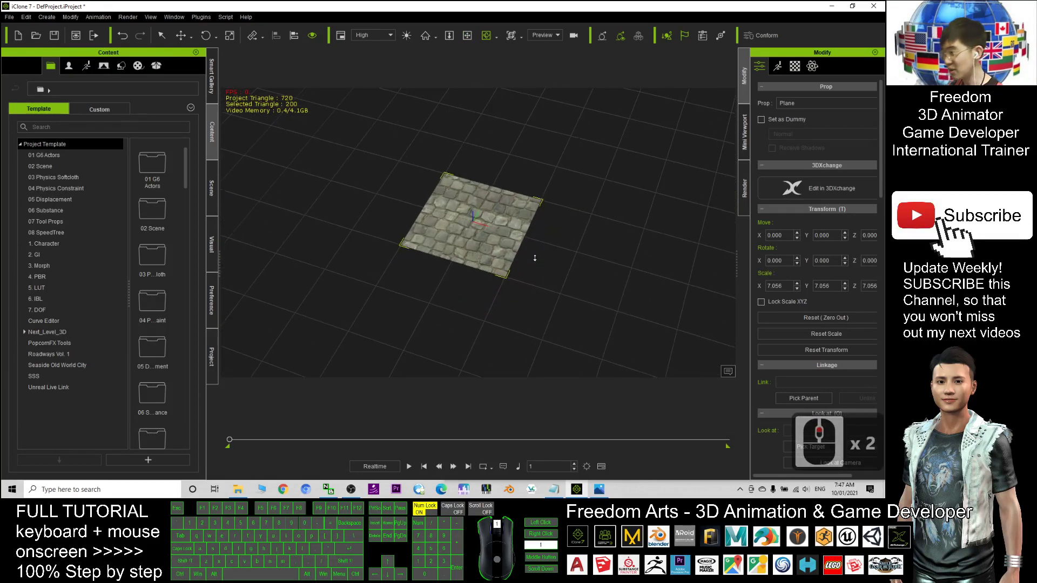
triple_click(505, 212)
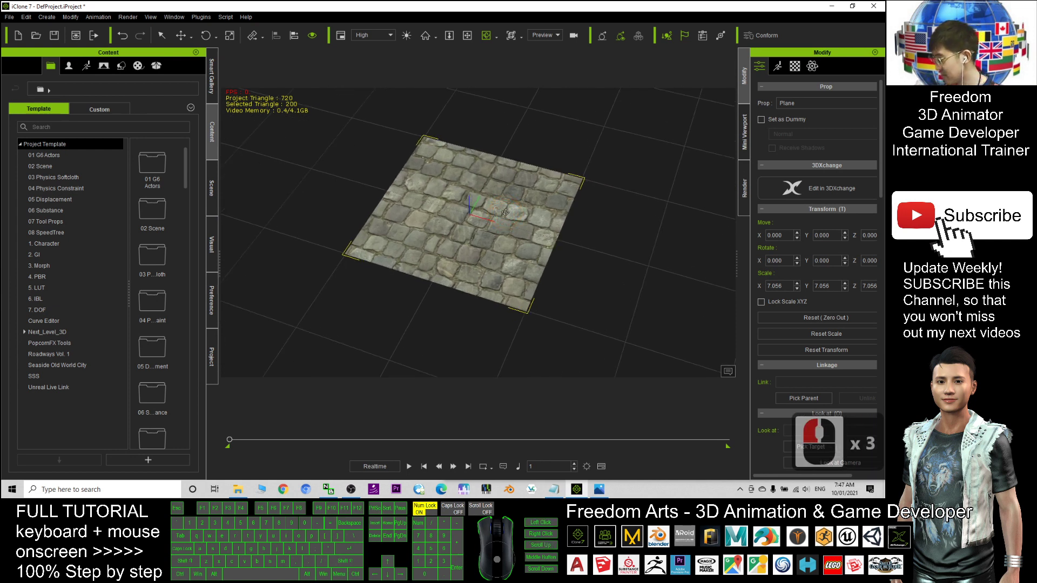
- Duplicate the cobblestone tile along the Y axis, placing the copy edge to edge at Y about 201.3
key("w")
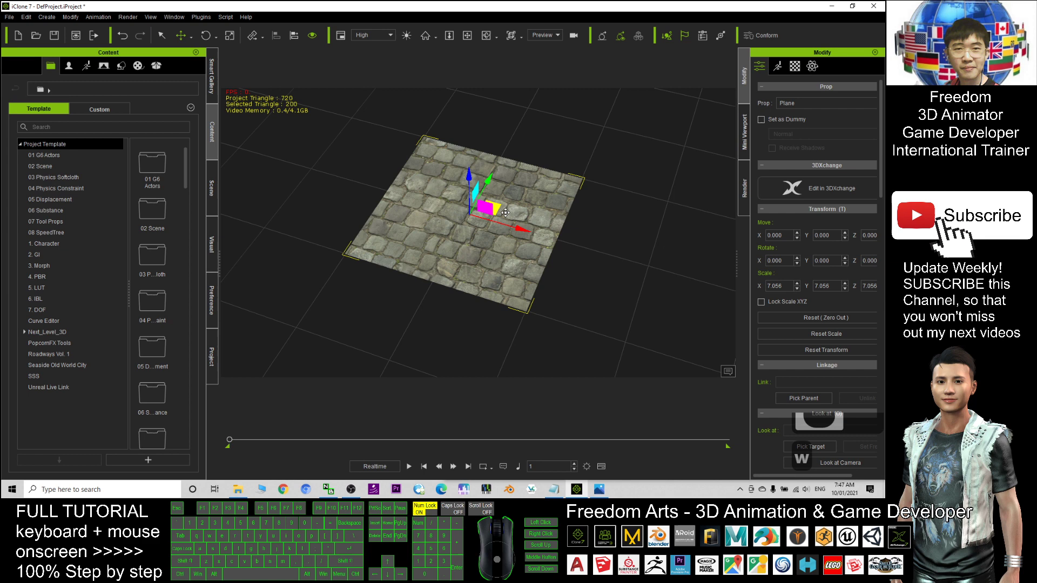
key("ctrl")
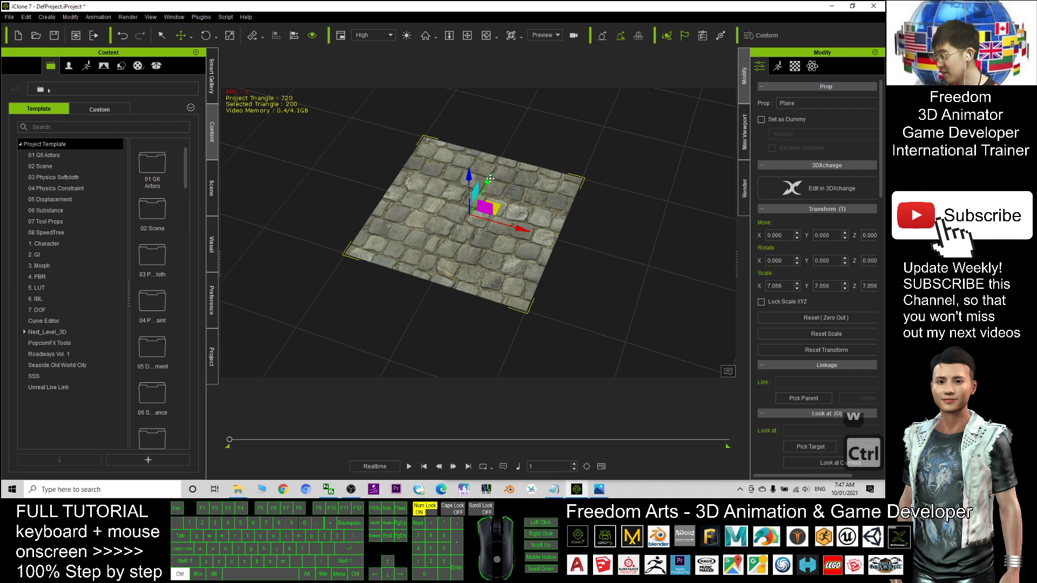
left_click_drag(497, 180, 545, 80, "ctrl")
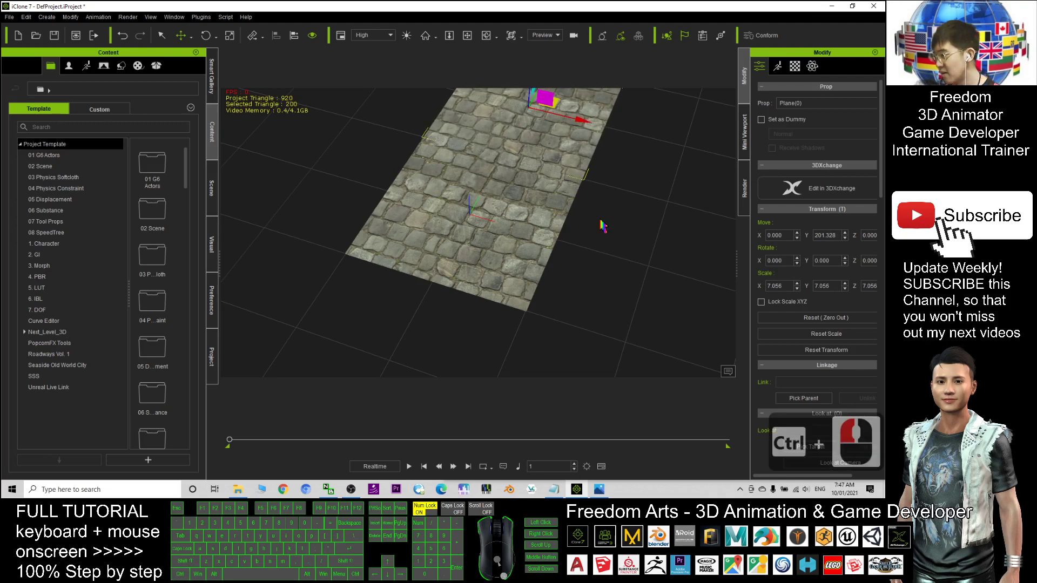
- Duplicate the original cobblestone tile at the origin along the X axis, placing the copy at X about 200.5
left_click(618, 254)
left_click(493, 213)
left_click(498, 216)
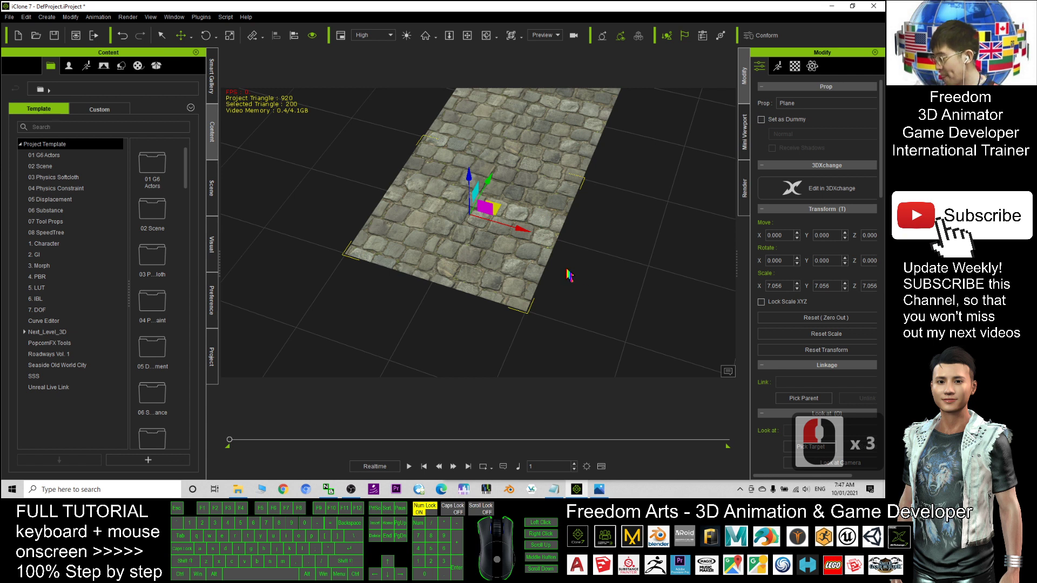
key("w")
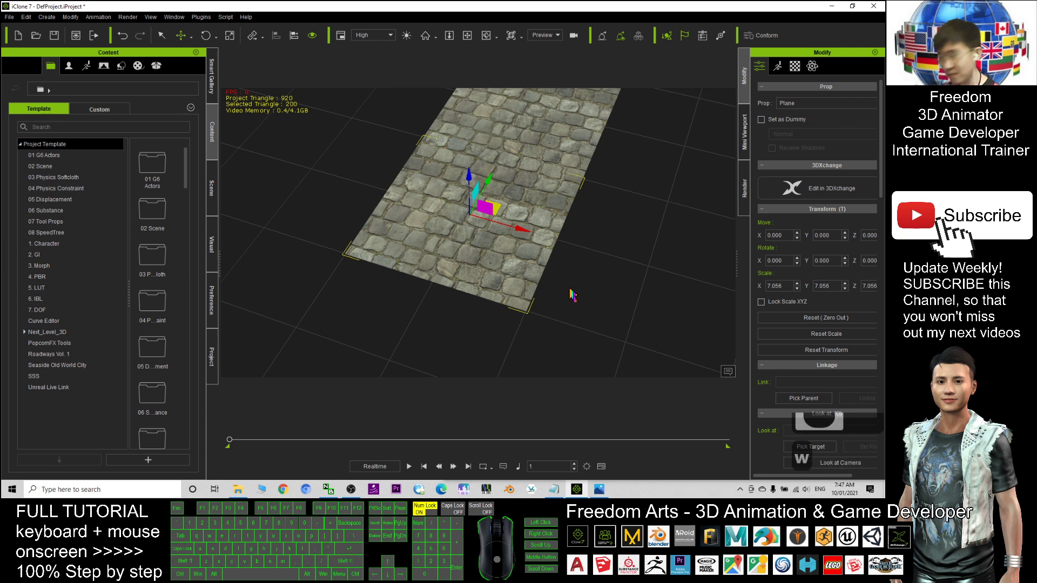
left_click_drag(519, 229, 692, 315, "ctrl")
- Check the inner corner where the cobblestone tiles meet and nudge the Y-side copy to Y about 201.5
scroll(655, 173, "up", 17)
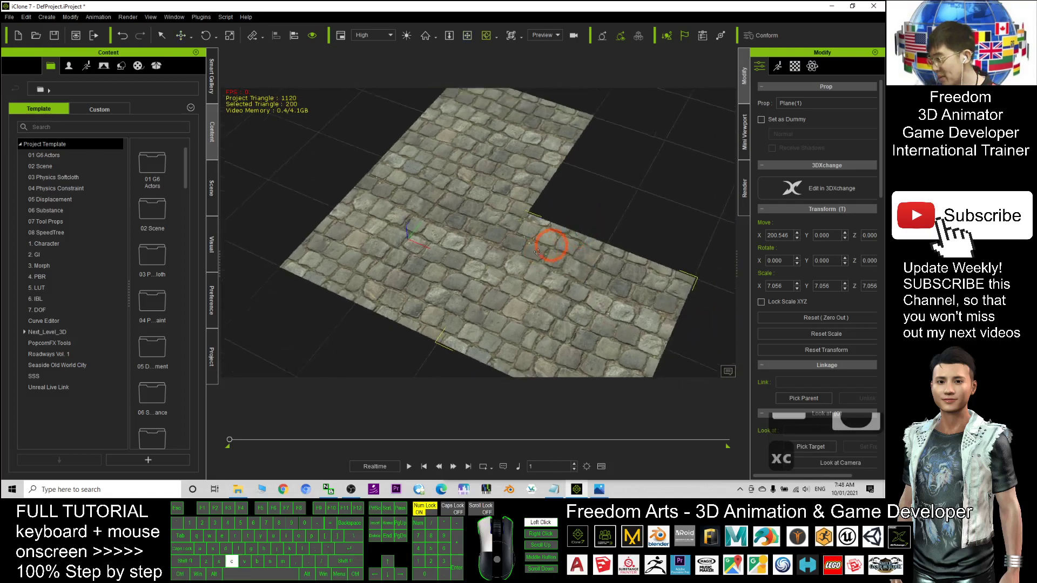
key("x")
left_click_drag(642, 215, 277, 331)
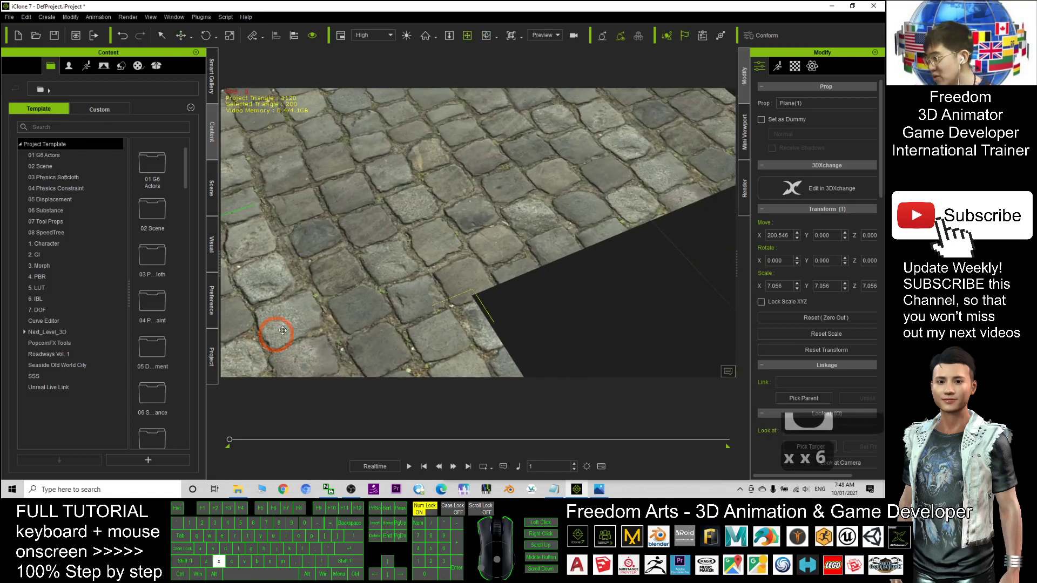
scroll(447, 244, "up", 5)
scroll(486, 293, "down", 5)
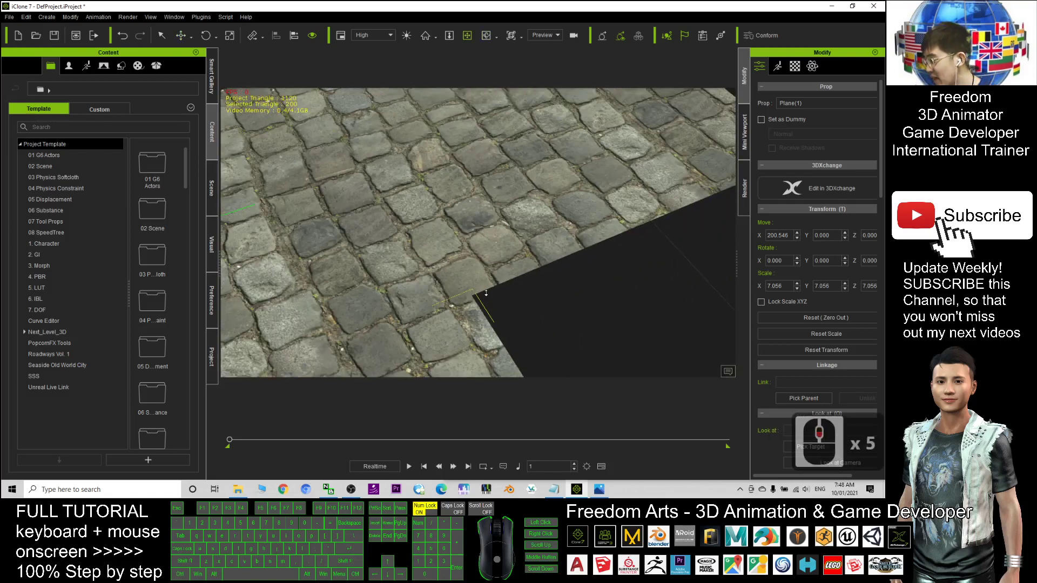
left_click(508, 231)
key("w")
mouse_move(589, 95)
left_mouse_down()
mouse_move(584, 102)
mouse_move(597, 104)
left_mouse_up()
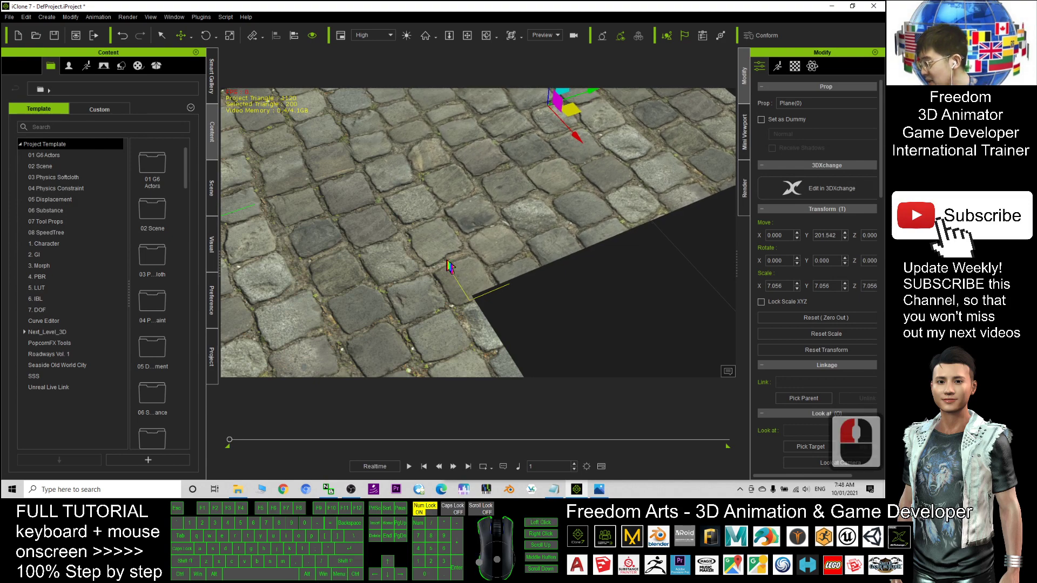
- Duplicate the Y-side cobblestone tile along the X axis to X about 201.6, filling the empty corner of the square
key("c")
left_click_drag(419, 284, 315, 276)
scroll(307, 272, "down", 8)
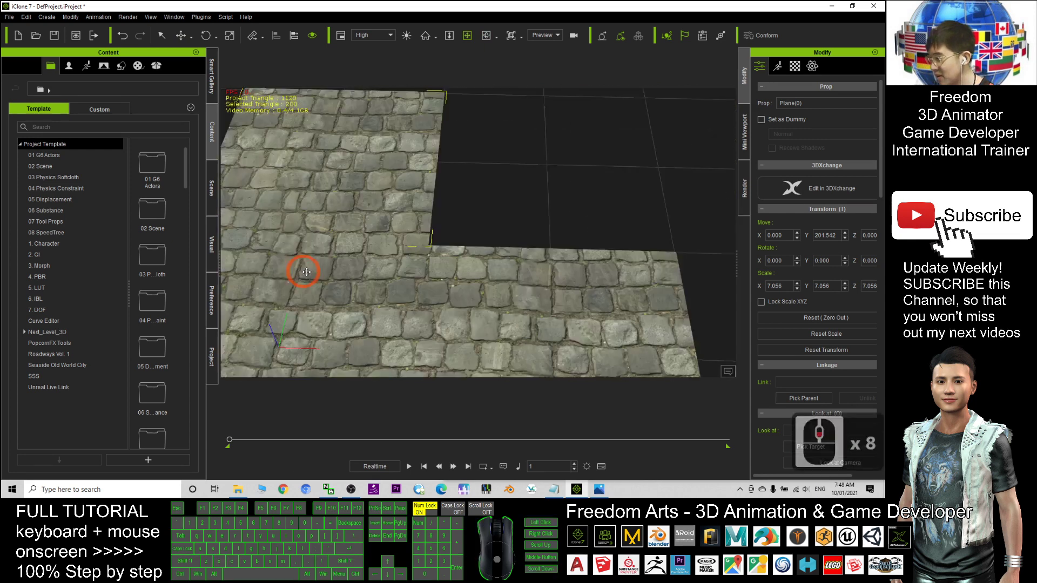
scroll(306, 271, "down", 16)
left_click(425, 204)
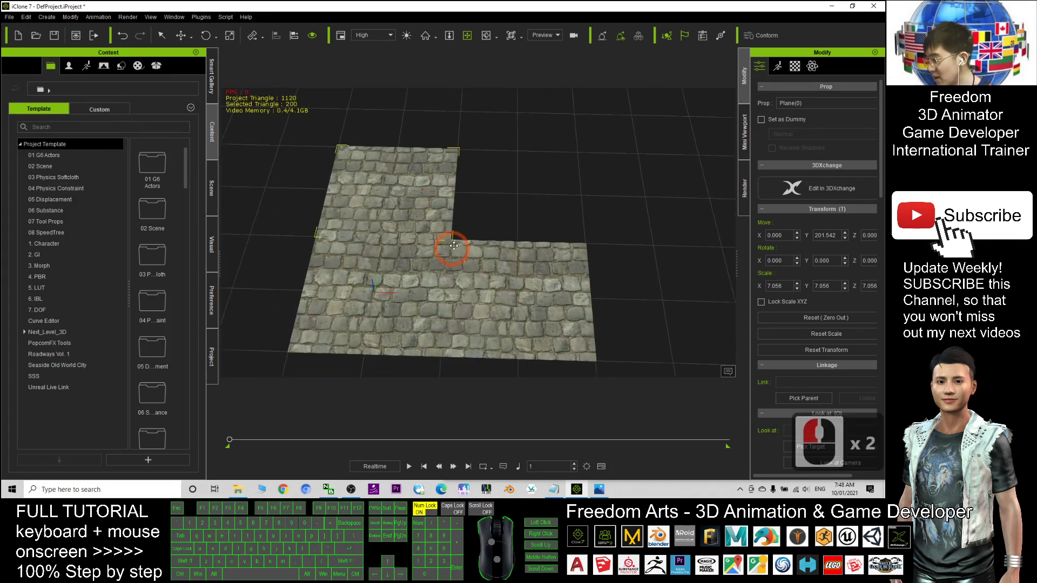
key("w")
left_click_drag(451, 192, 580, 211, "ctrl")
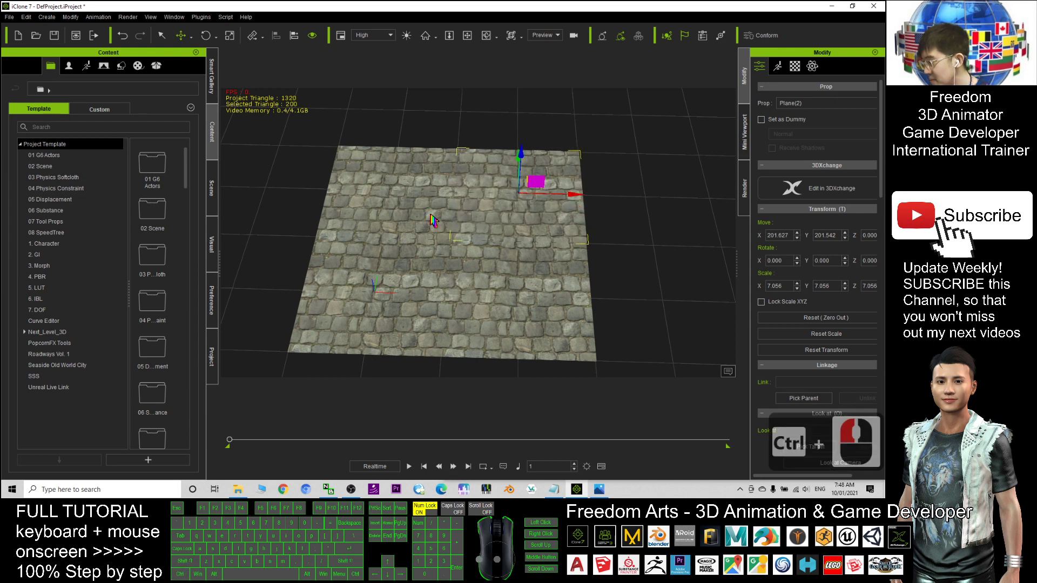
left_click(469, 218)
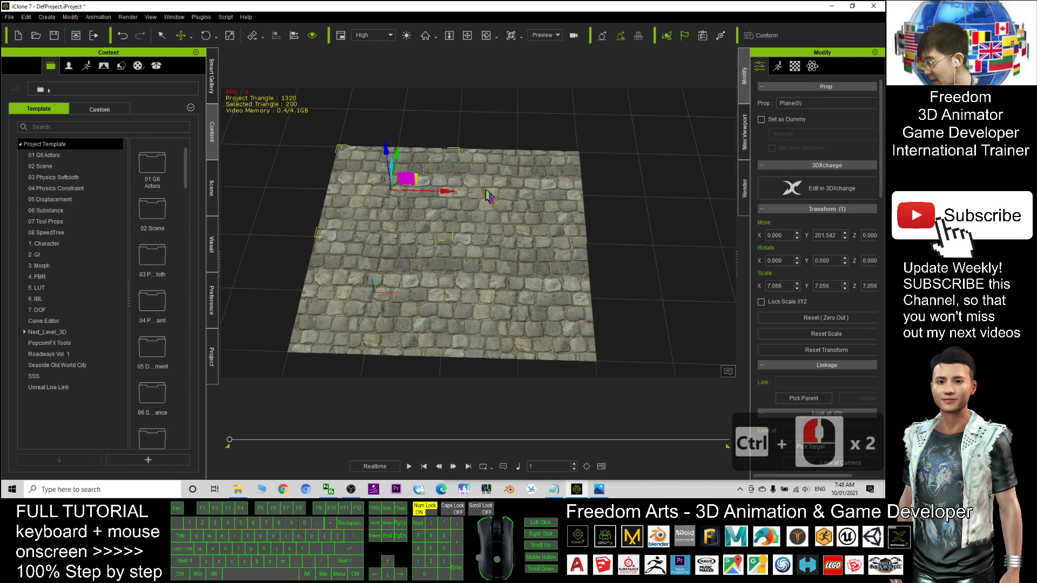
left_click(467, 178, "ctrl")
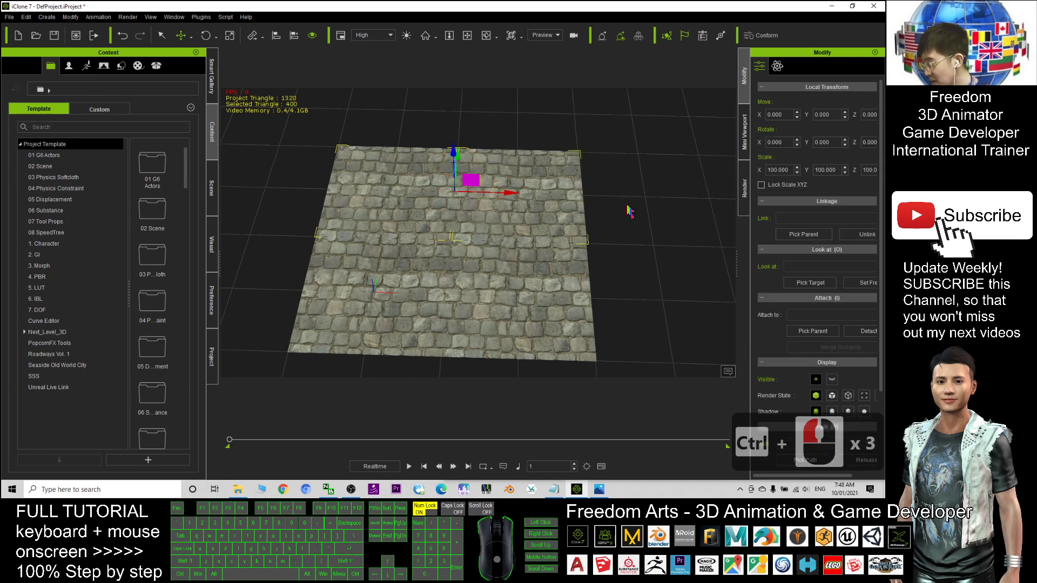
right_click_drag(628, 211, 454, 213)
key("w")
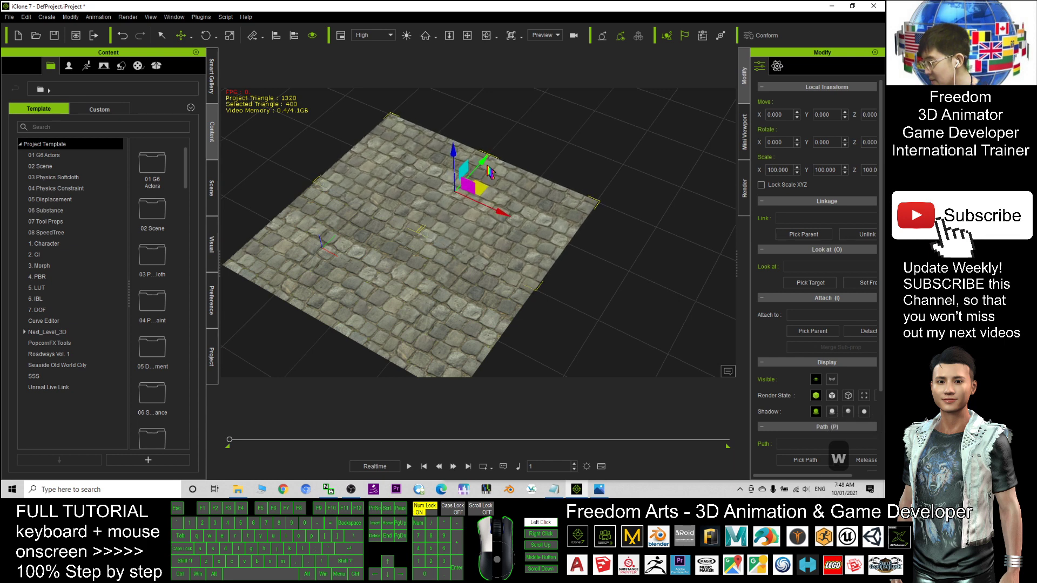
key("c")
left_click_drag(363, 280, 597, 266)
left_click(654, 243)
- Inspect the four-tile cobblestone floor and its seams up close and from several angles
key("x")
left_click_drag(548, 298, 557, 288)
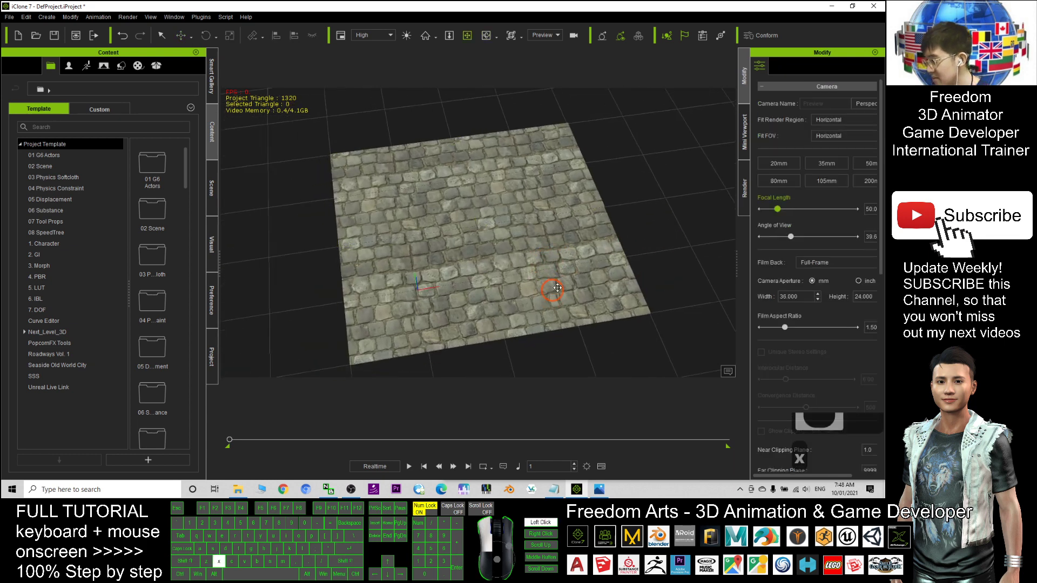
scroll(335, 243, "up", 15)
key("c")
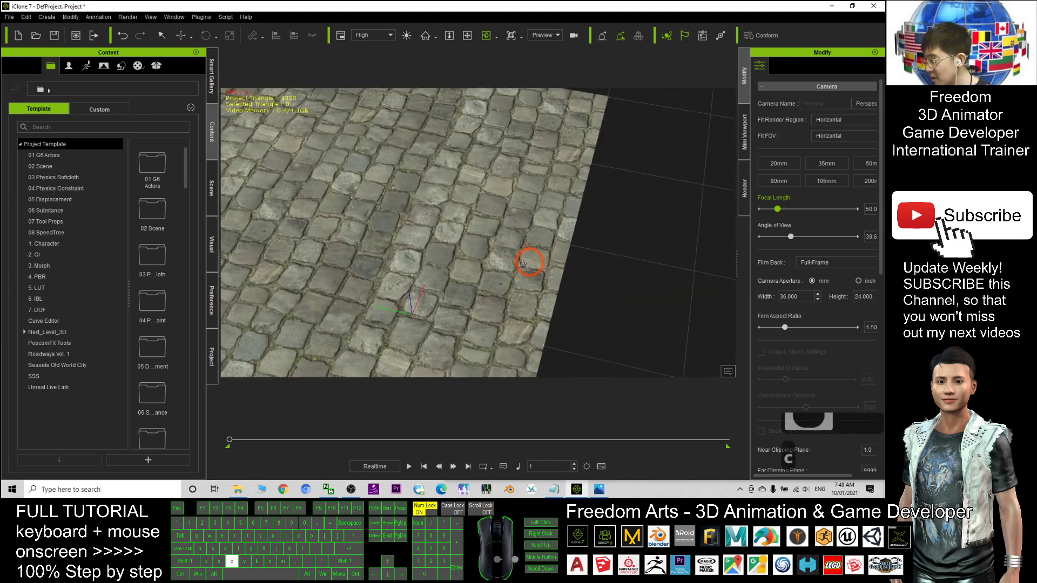
key("x")
left_click_drag(367, 276, 500, 181)
key("c")
key("x")
left_click_drag(555, 273, 365, 257)
key("c")
key("x")
left_click_drag(594, 264, 412, 258)
key("c")
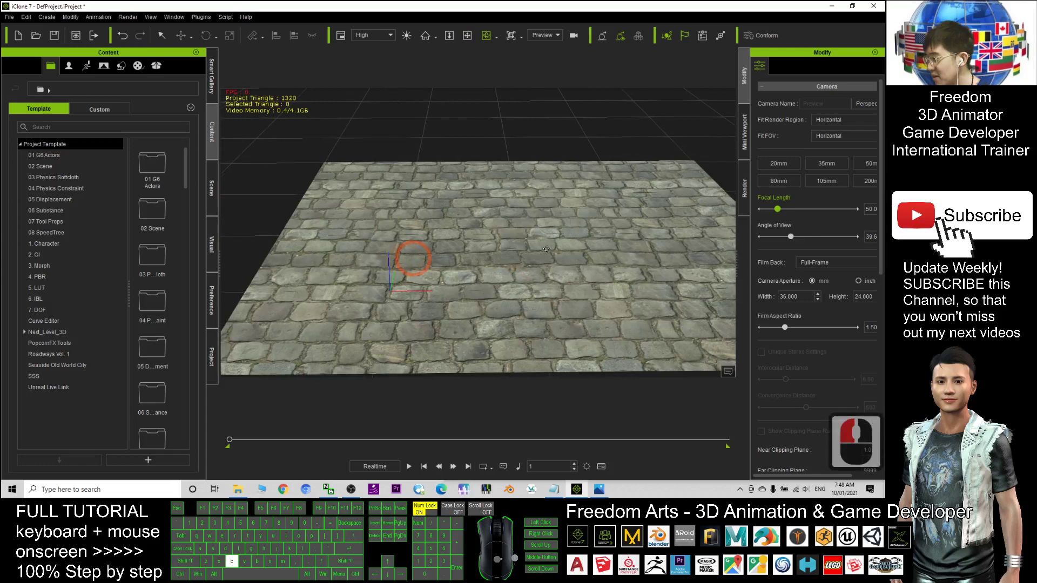
scroll(546, 249, "down", 20)
- Load floor_pattern_02.iProp from the floor pack folder into the empty area beside the cobblestone floor, at X 800, Y 100
key("x")
left_click_drag(545, 249, 421, 222)
key("c")
left_click_drag(460, 275, 398, 317)
key("x")
left_click_drag(407, 268, 315, 208)
scroll(389, 234, "down", 9)
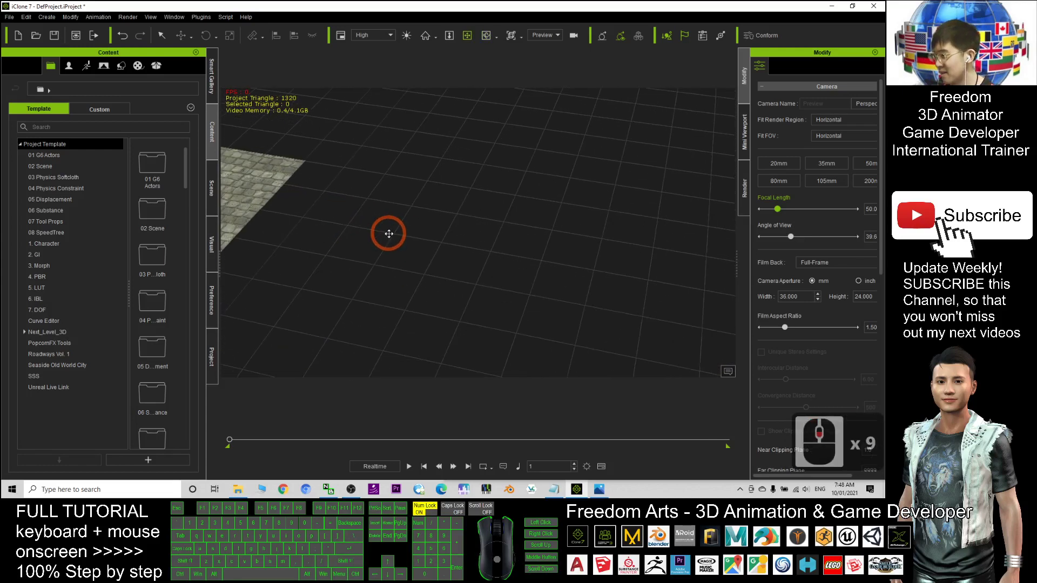
scroll(388, 234, "up", 8)
left_click(238, 490)
scroll(237, 216, "down", 5)
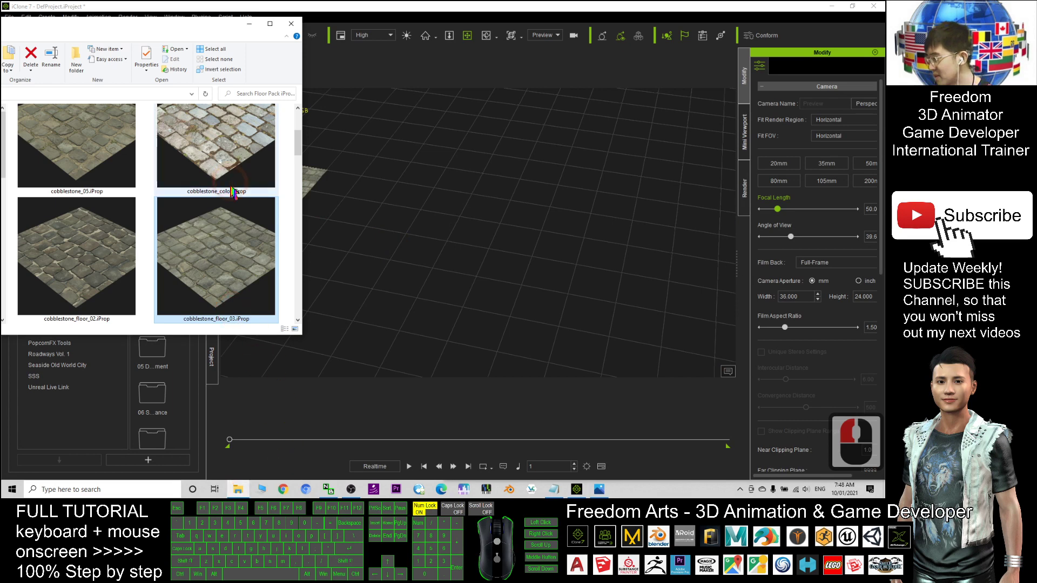
scroll(227, 273, "down", 2)
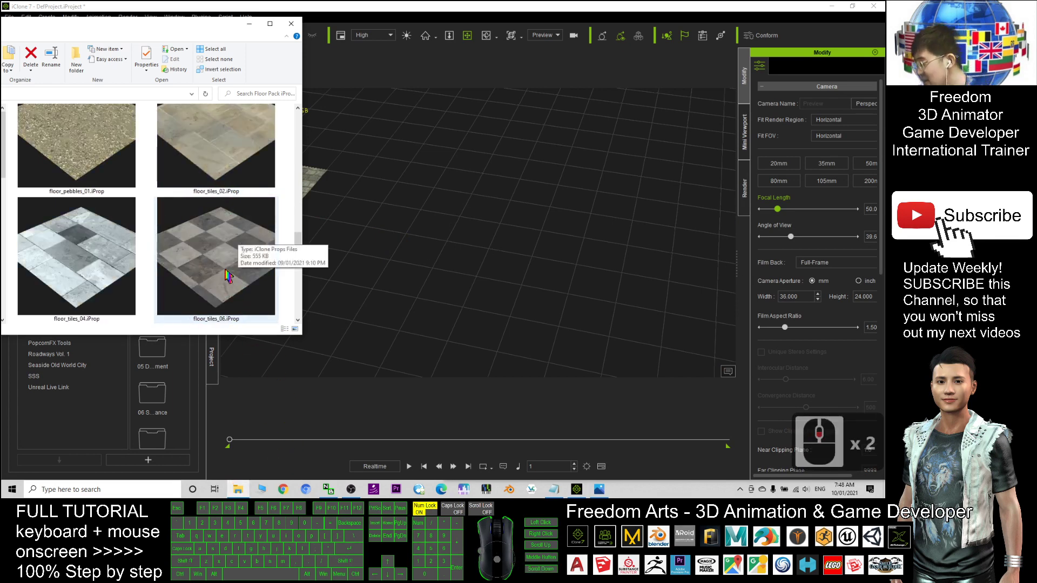
left_click_drag(236, 178, 487, 249)
scroll(561, 257, "up", 20)
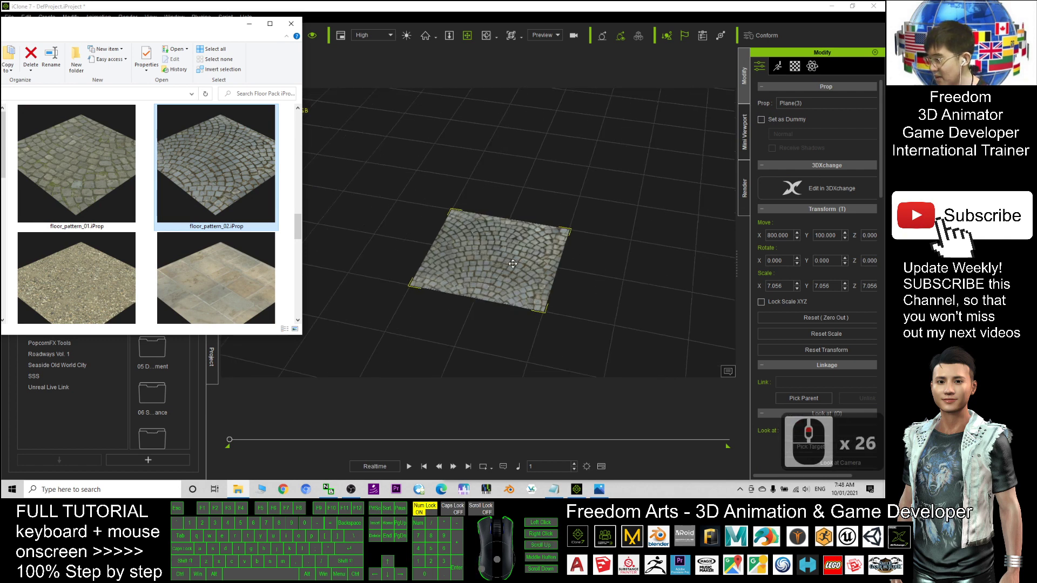
- Duplicate the fan-pattern tile along the Y axis, placing the copy at Y about 303
left_click(529, 259)
key("w")
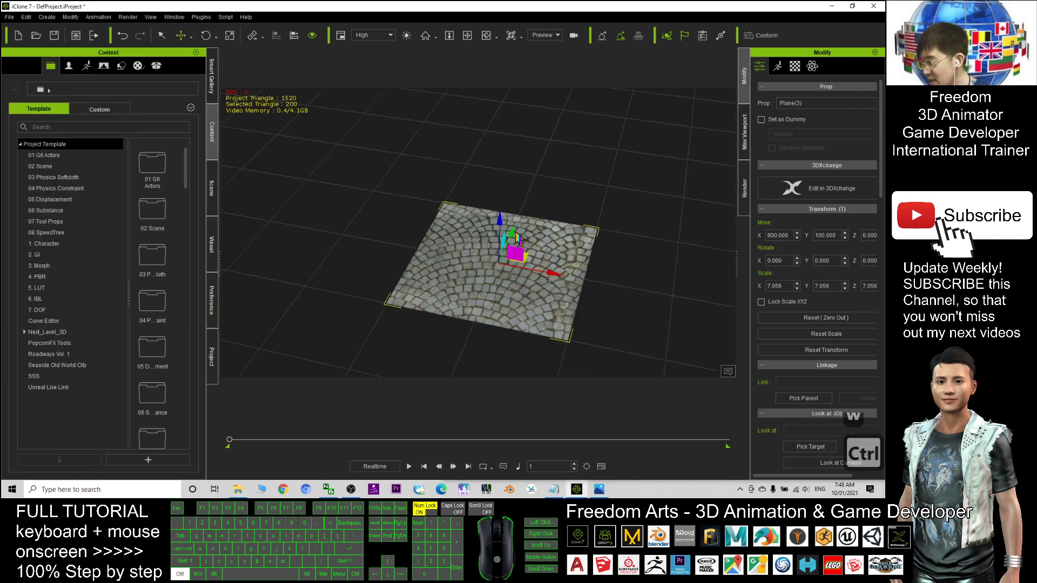
left_click_drag(528, 240, 589, 164, "ctrl")
- Close the gap between the two fan-pattern tiles by moving the copy to Y about 301.5
scroll(637, 200, "up", 9)
scroll(637, 200, "up", 8)
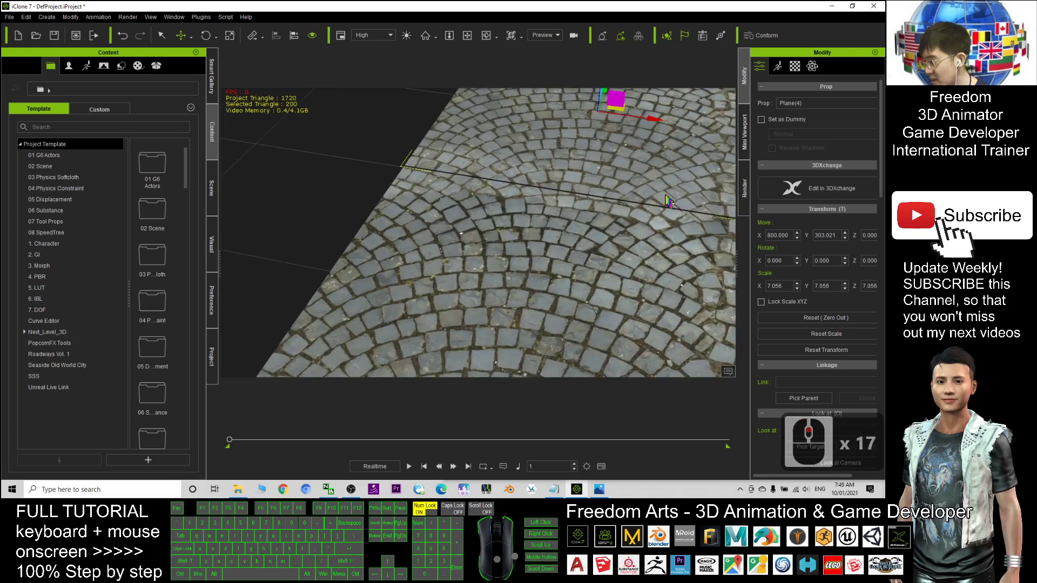
key("x")
left_click_drag(637, 200, 439, 268)
key("c")
key("w")
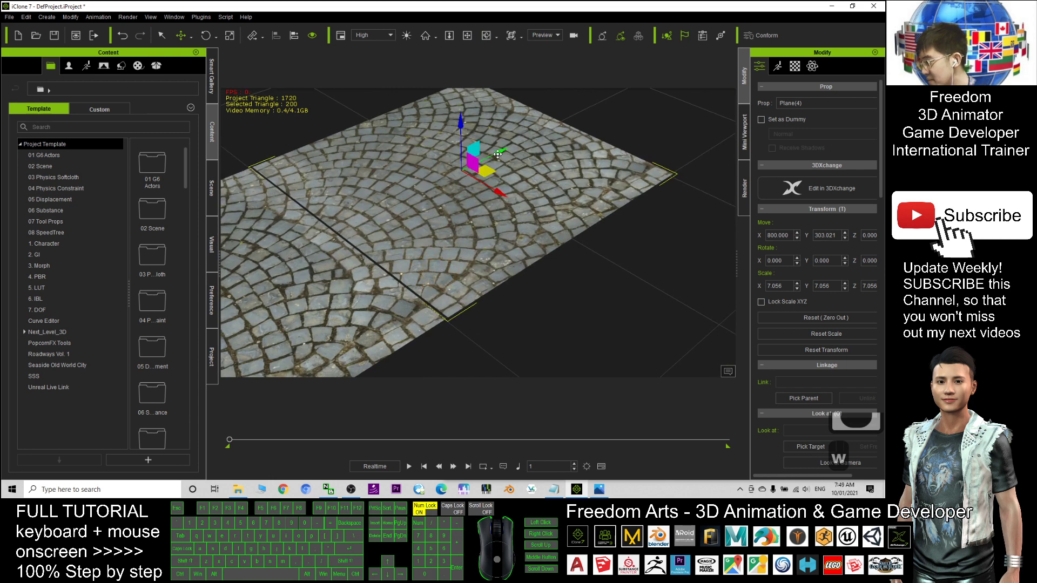
left_click_drag(497, 155, 498, 156)
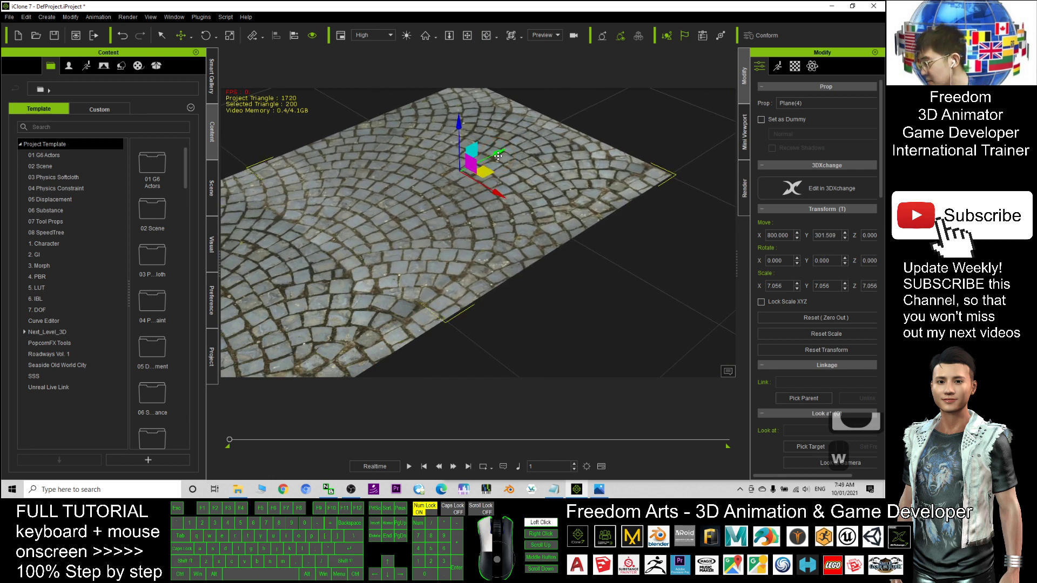
- Duplicate the second fan-pattern tile along the X axis and align the copy's seam at X about 1001.5
scroll(475, 265, "down", 9)
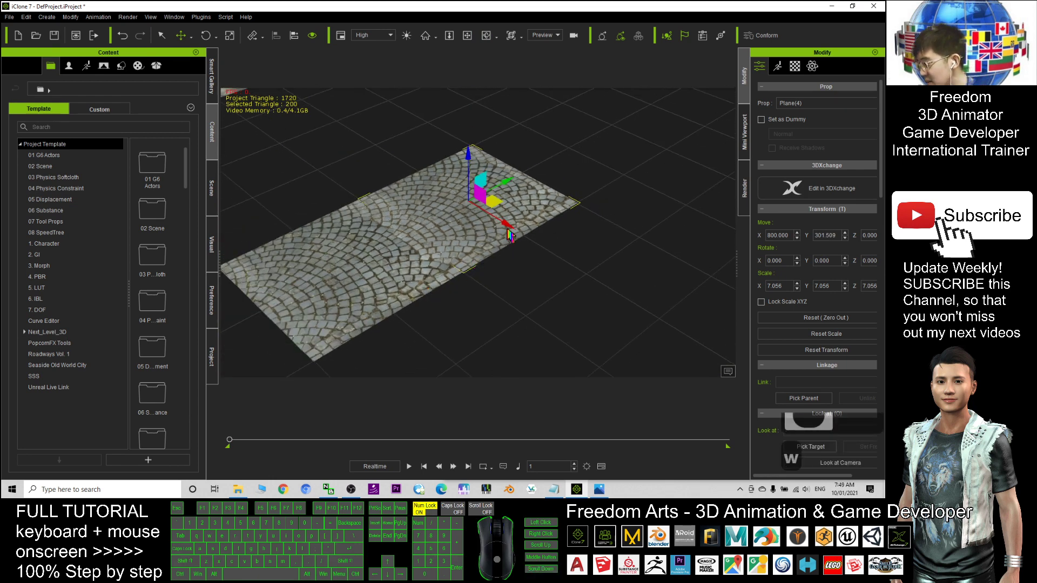
left_click_drag(509, 235, 623, 330, "ctrl")
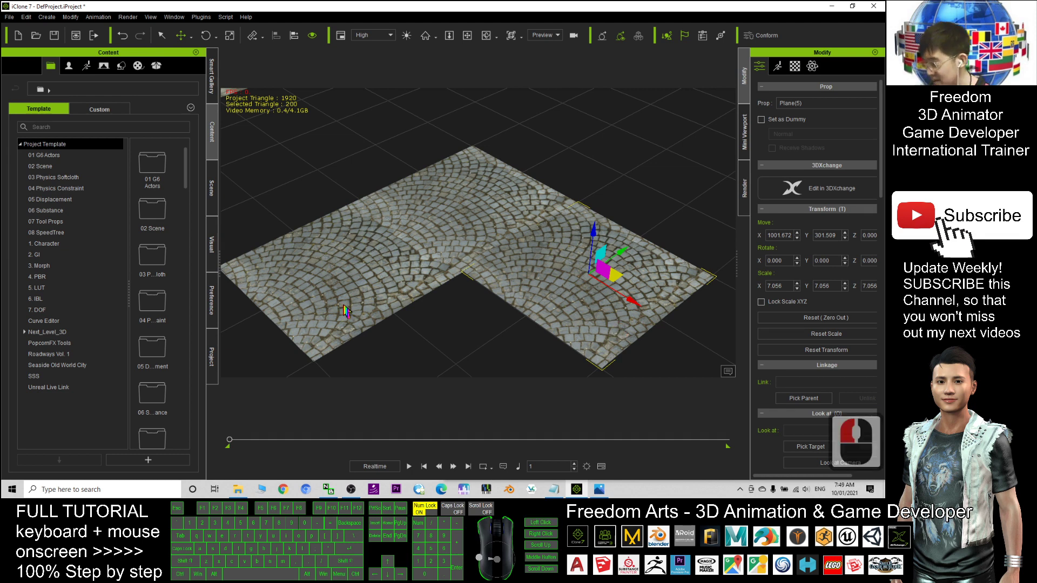
scroll(535, 320, "up", 19)
key("x")
left_click_drag(502, 310, 489, 217)
scroll(653, 276, "down", 6)
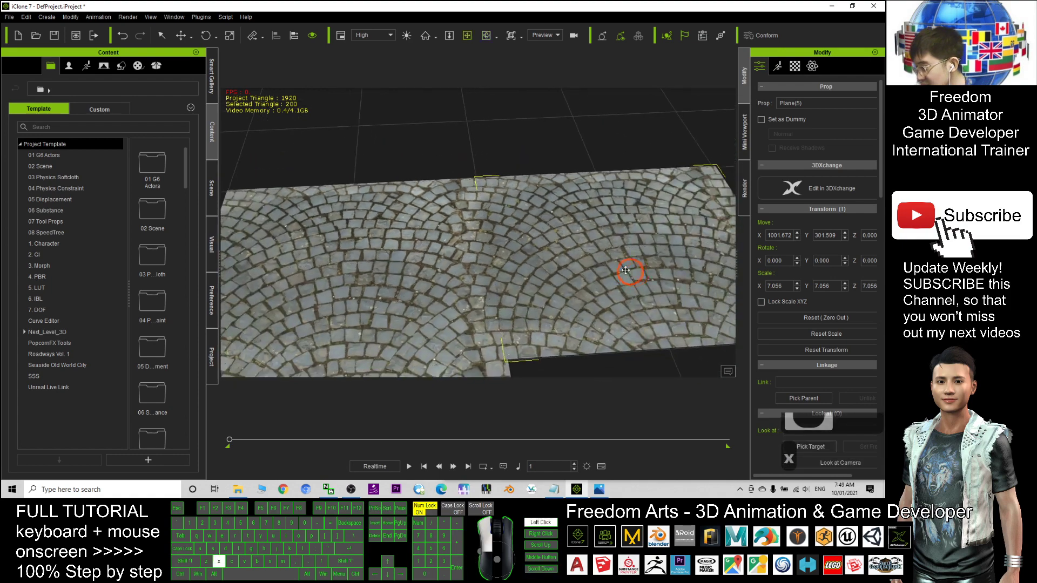
scroll(637, 273, "up", 1)
key("w")
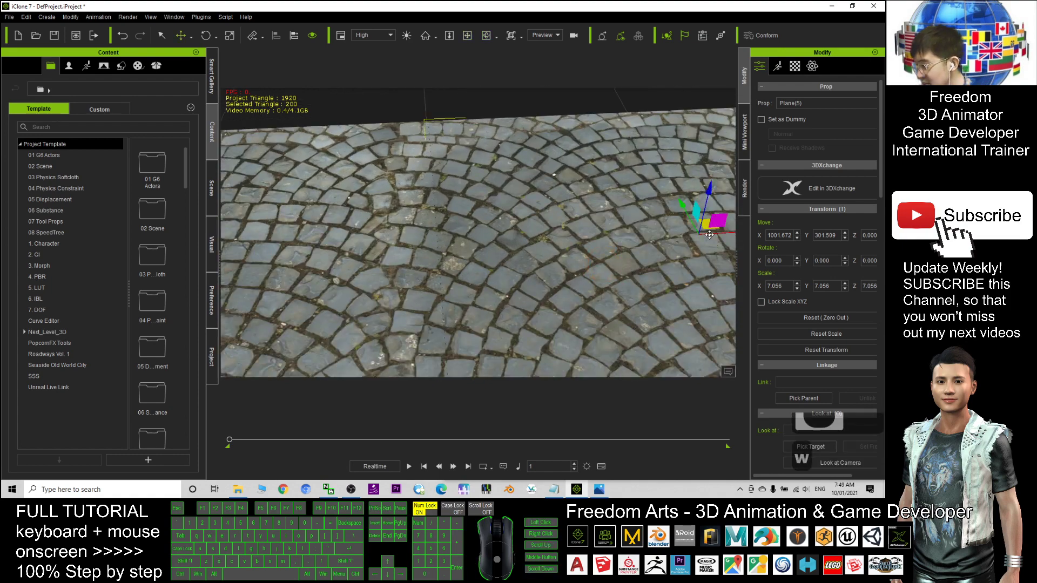
left_click_drag(708, 235, 709, 234)
left_click(432, 212)
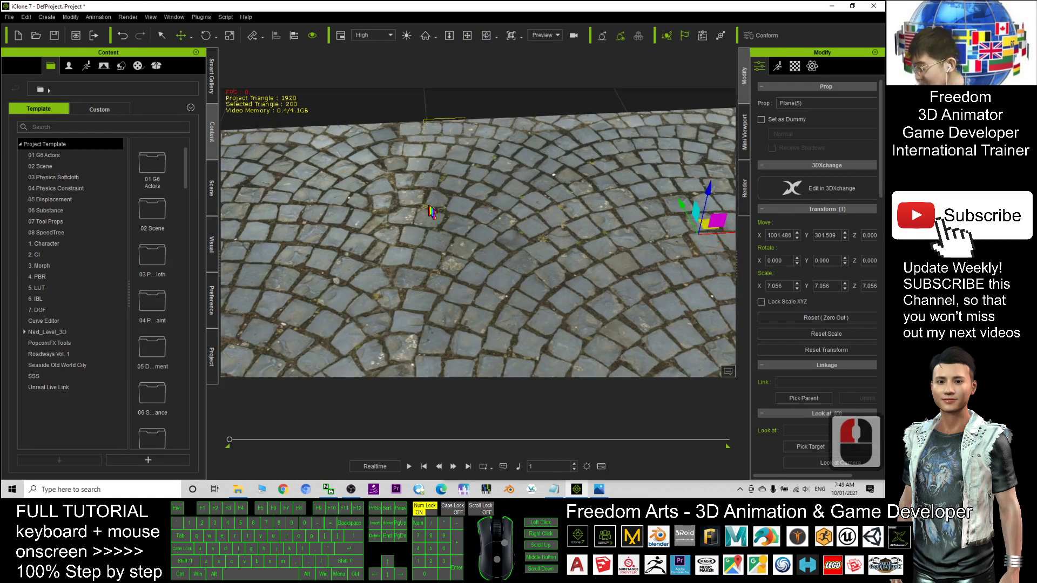
- Duplicate the third fan-pattern tile back along the Y axis to fill the square's empty corner, and clear the selection
scroll(524, 286, "down", 20)
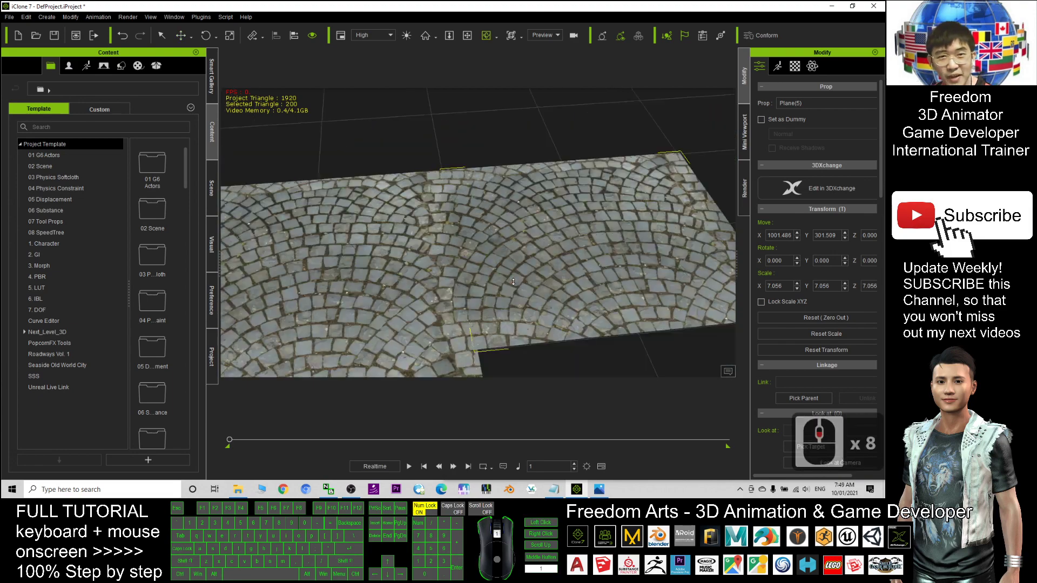
middle_click_drag(523, 286, 482, 204)
key("w")
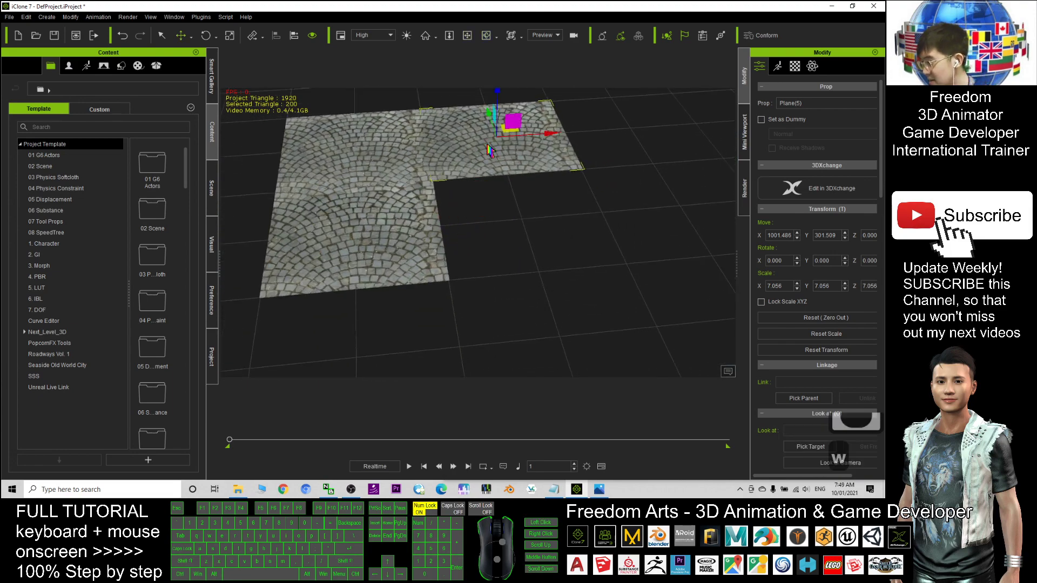
key("ctrl")
left_click_drag(494, 142, 500, 190, "ctrl")
double_click(544, 329)
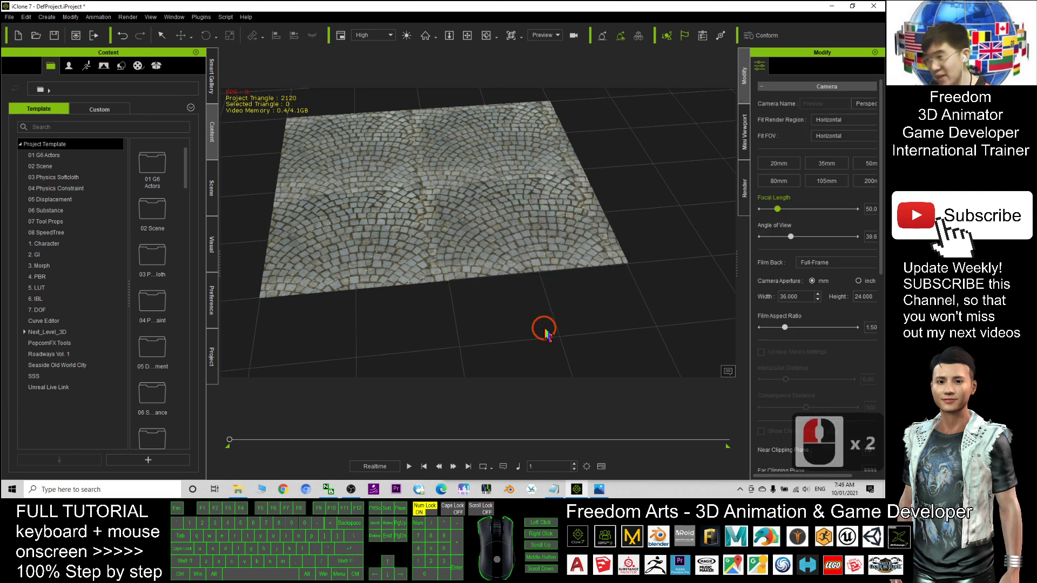
- Select all four fan-pattern tiles together and duplicate them along the X axis, placing the copies edge to edge with the originals
key("c")
left_click_drag(657, 193, 599, 173)
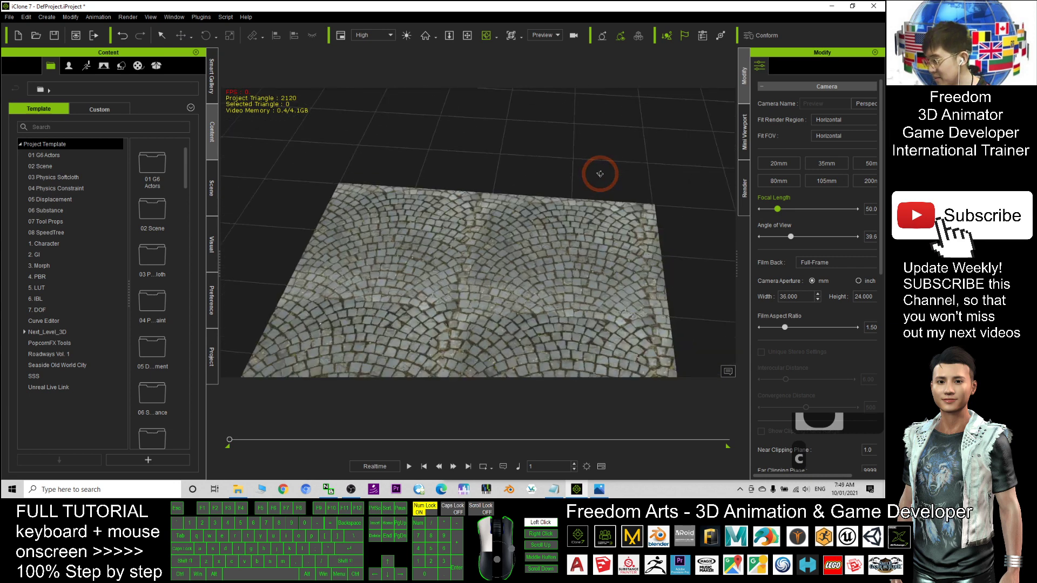
left_click(450, 234)
left_click_drag(465, 309, 433, 247)
key("x")
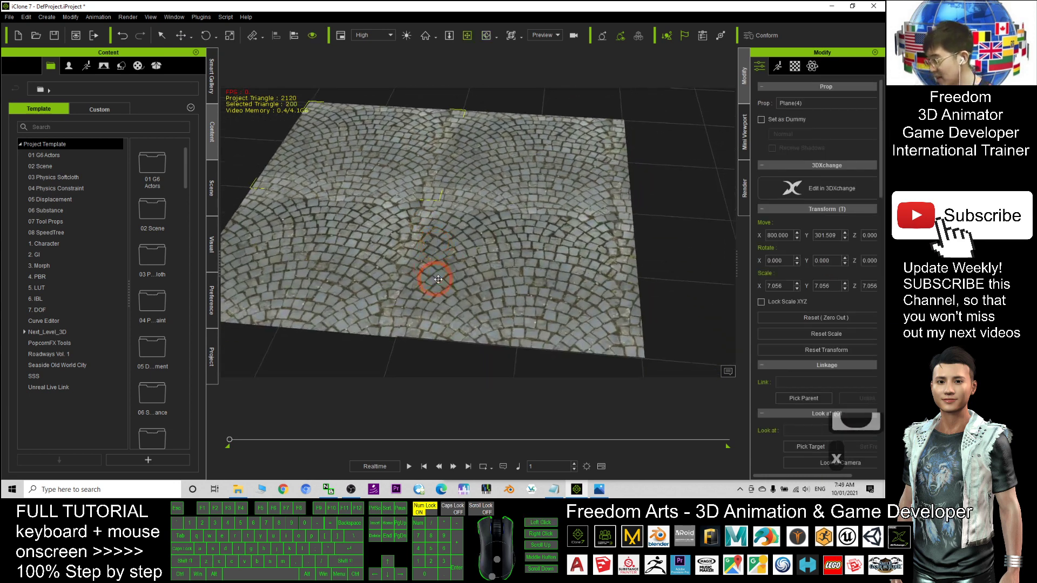
left_click_drag(507, 183, 510, 182, "ctrl")
left_click(510, 169, "ctrl")
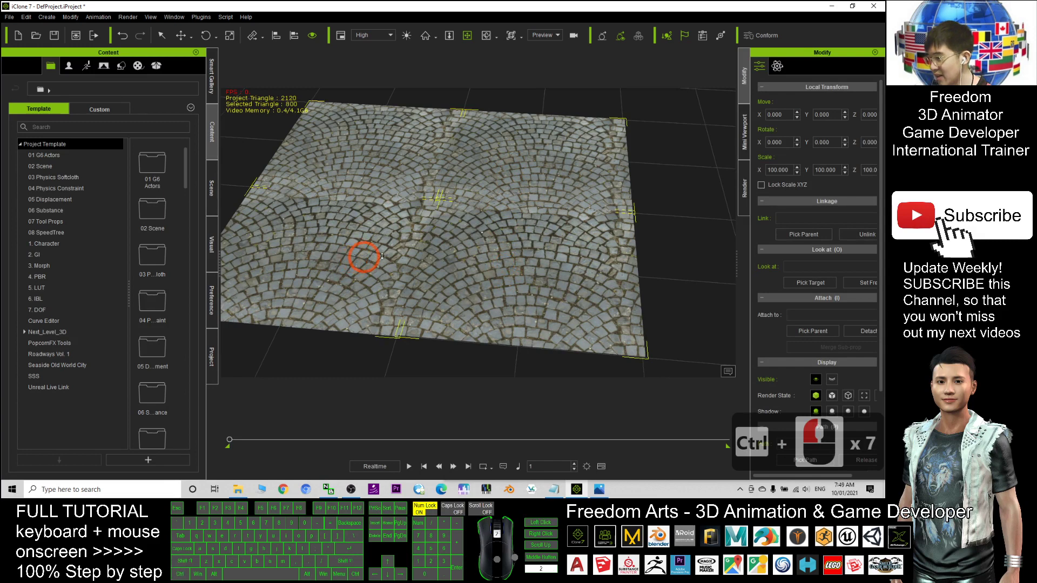
scroll(382, 256, "down", 15)
key("w")
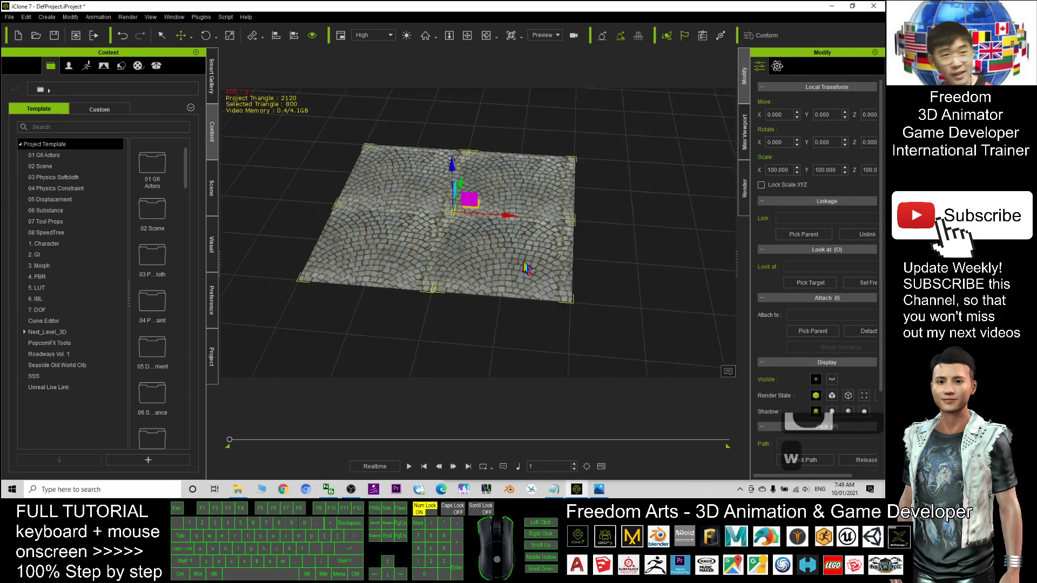
left_click_drag(601, 227, 752, 262)
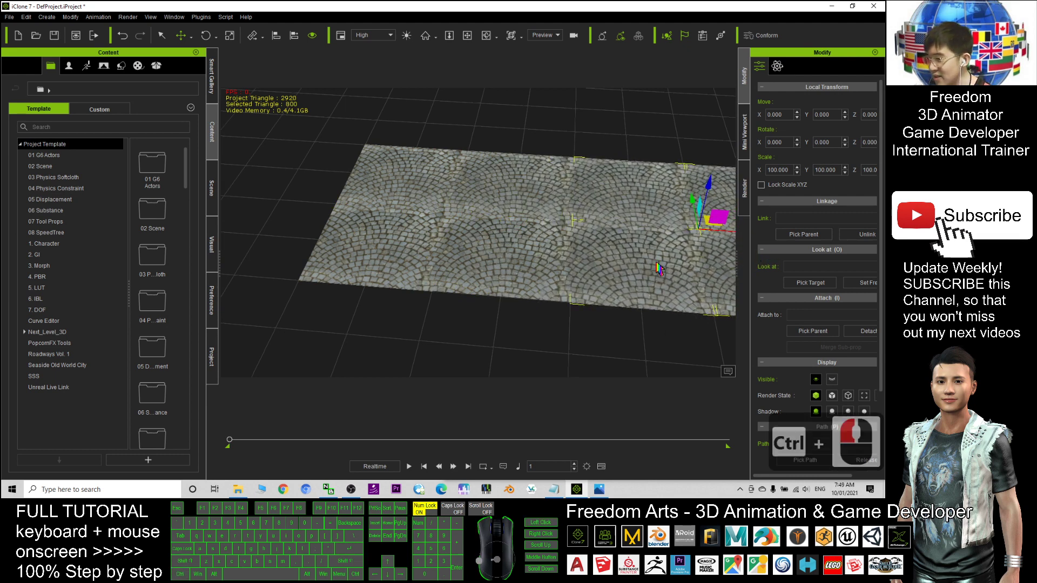
- Examine the extended fan-pattern floor from several angles and the separate cobblestone floor beside it
left_click_drag(669, 265, 351, 251)
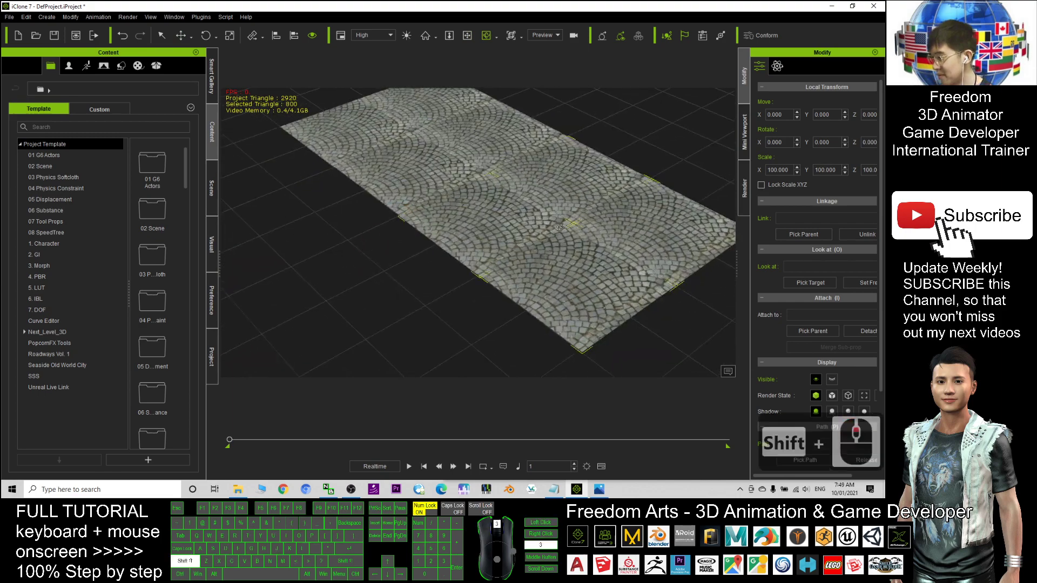
scroll(568, 226, "down", 5, "shift")
scroll(575, 222, "down", 2, "shift")
left_click_drag(576, 221, 412, 273)
scroll(430, 262, "down", 16, "shift")
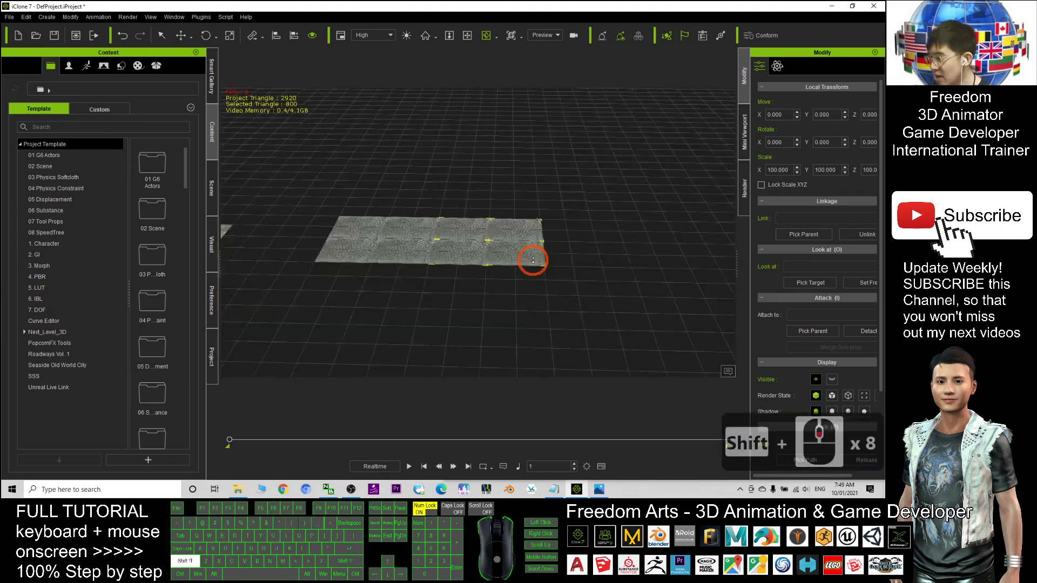
scroll(532, 305, "up", 9, "shift")
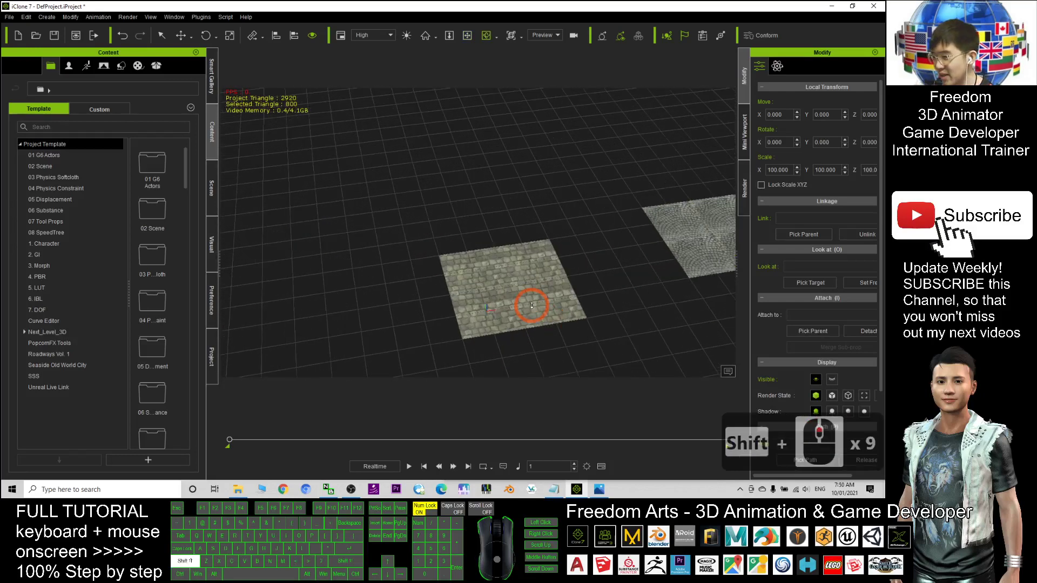
scroll(531, 305, "up", 5, "shift")
left_click_drag(531, 305, 502, 237)
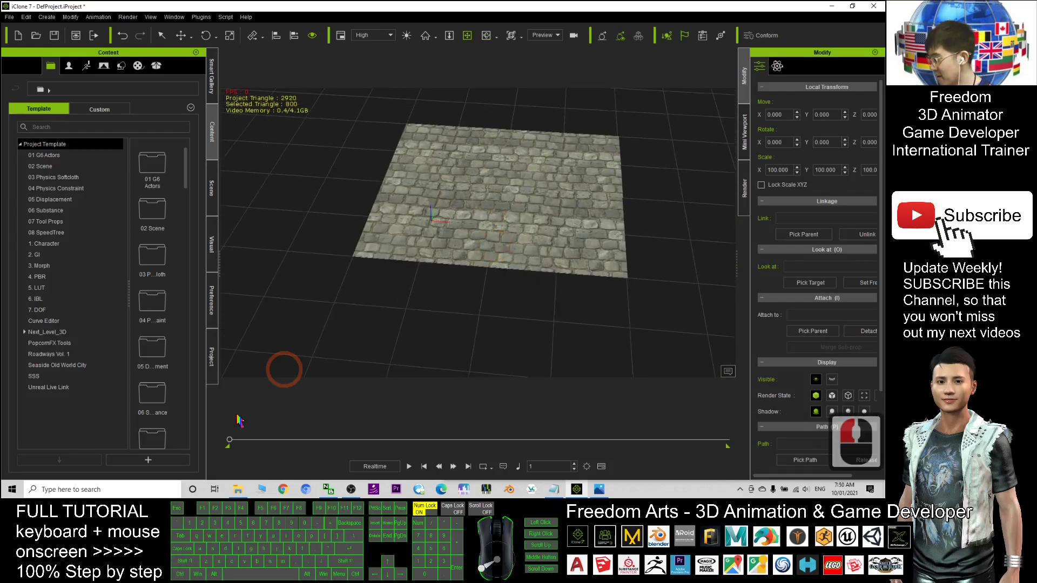
- Load large_square_pattern_01.iProp from the floor pack folder into the empty area in front of the cobblestone floor, at X 500, Y -400
left_click(238, 489)
scroll(275, 289, "down", 5)
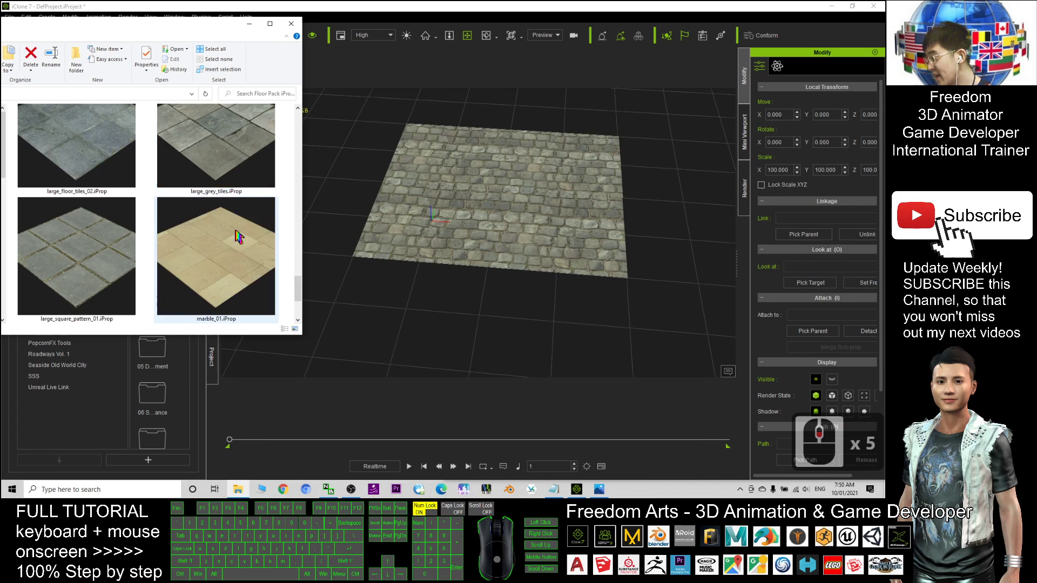
left_click_drag(297, 292, 298, 291)
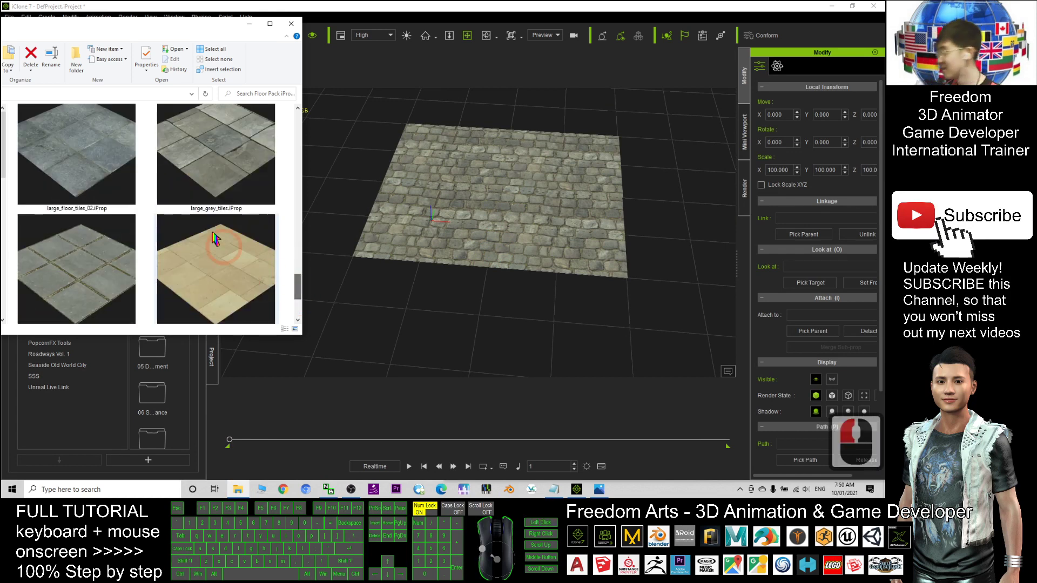
scroll(627, 316, "down", 4)
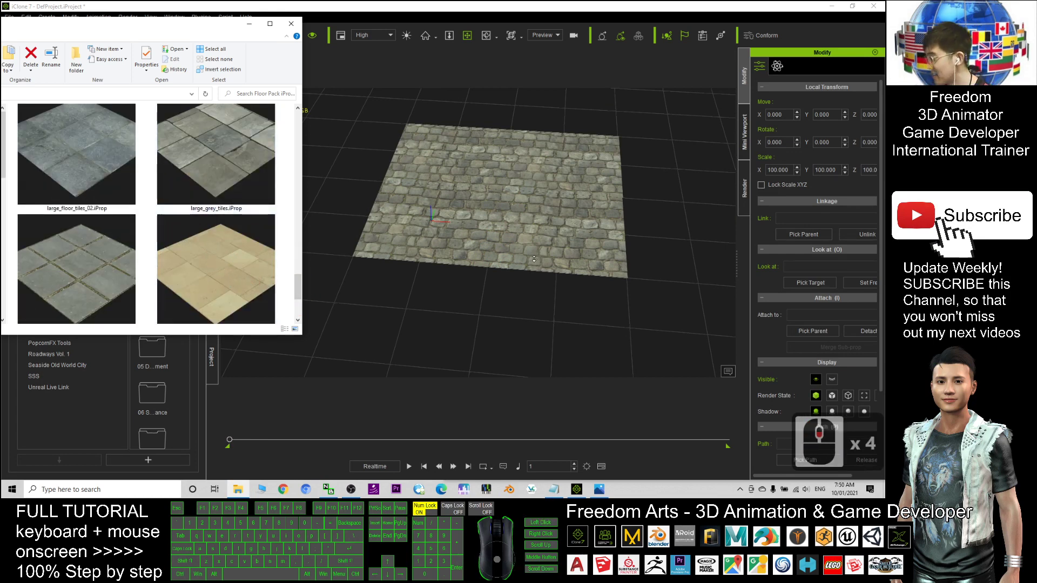
key("x")
left_click_drag(574, 263, 424, 168)
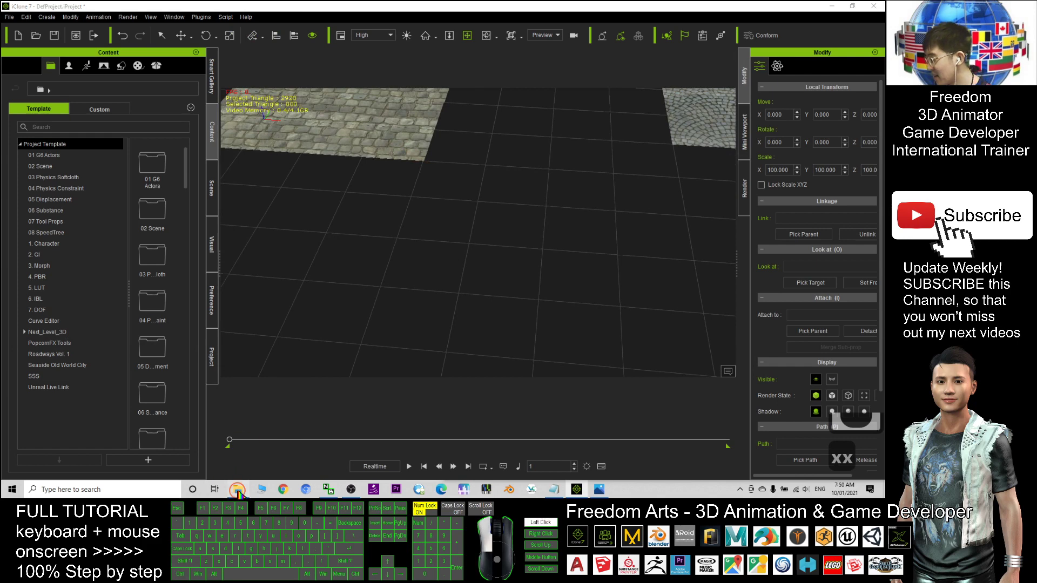
left_click(237, 491)
left_click_drag(56, 204, 545, 305)
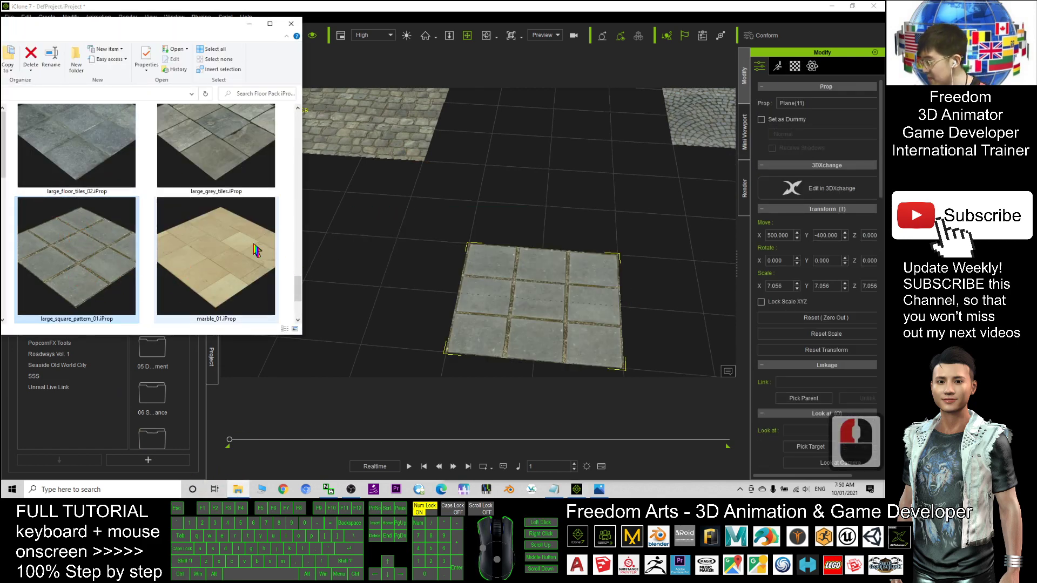
- Load cobblestone_floor_05.iProp from the floor pack folder next to the square-pattern tile, at X 300, Y -400
scroll(241, 248, "up", 9)
left_click_drag(227, 173, 371, 291)
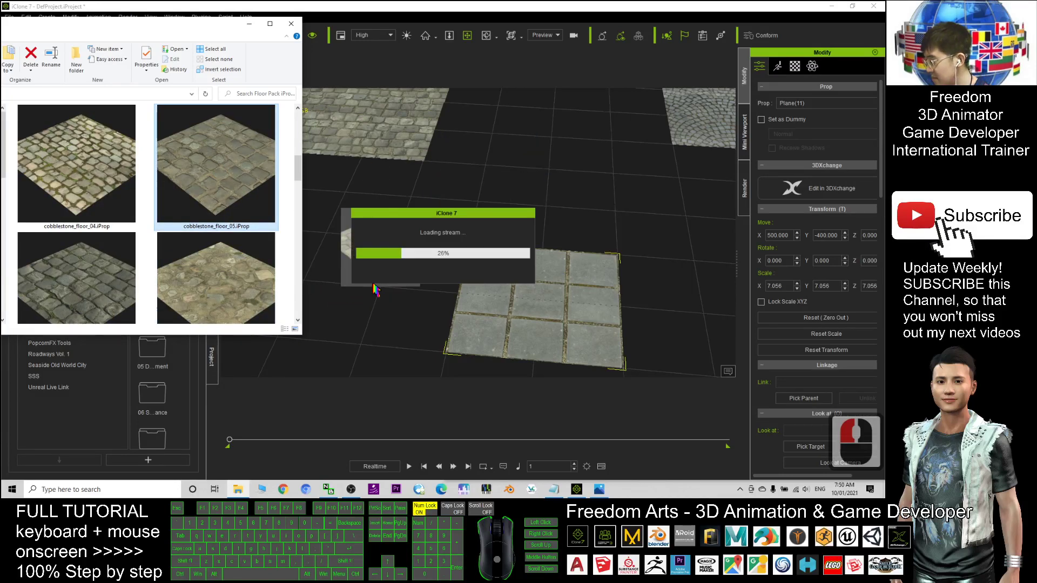
key("x")
left_click_drag(500, 294, 504, 245)
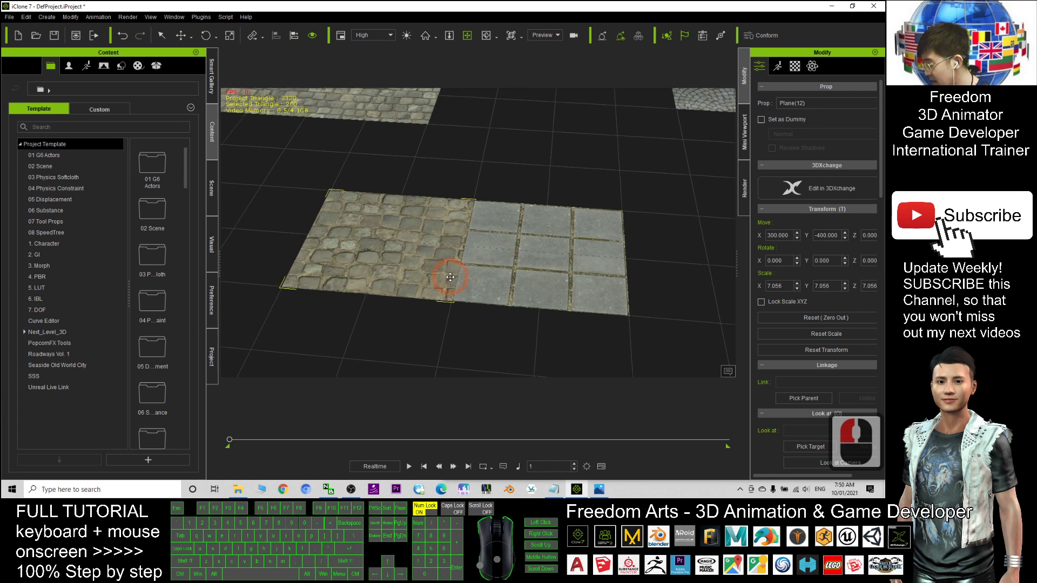
- Open the new cobblestone tile's material settings and widen the settings area to show more texture channels
key("c")
left_click_drag(450, 277, 475, 224)
scroll(523, 219, "up", 9)
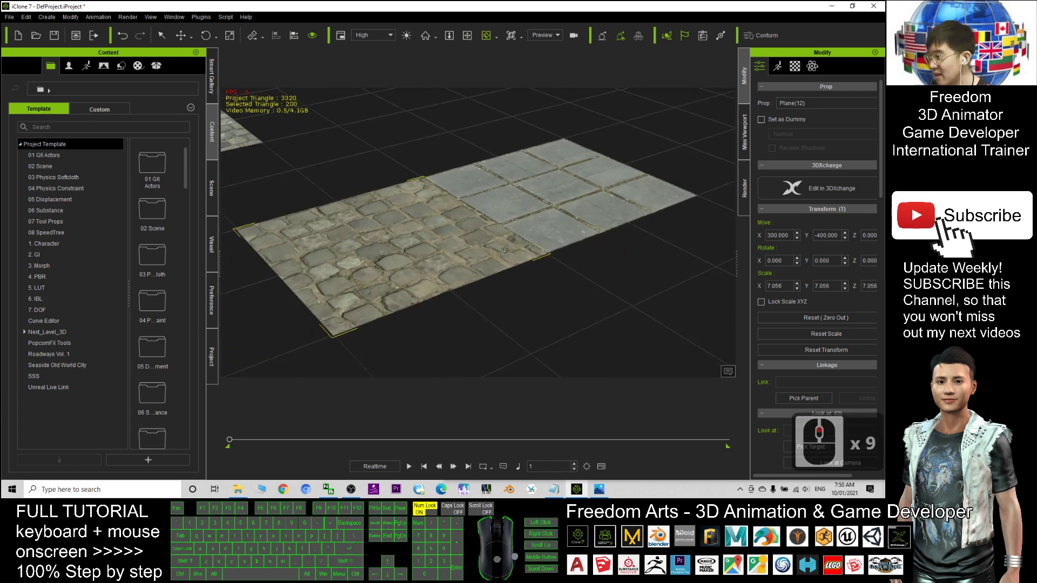
scroll(505, 250, "up", 3)
key("c")
key("x")
left_click(795, 66)
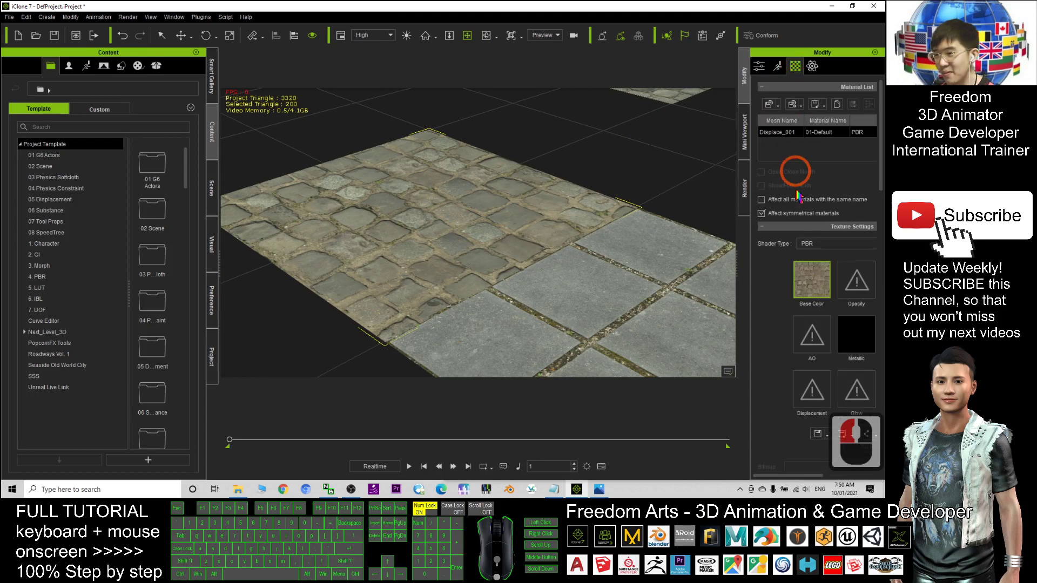
left_click_drag(736, 264, 662, 270)
- Examine the cobblestone tile's surface up close and compare it with the cobblestone_floor_05.iProp thumbnail
key("x")
left_click_drag(601, 290, 556, 275)
key("c")
scroll(555, 276, "down", 10)
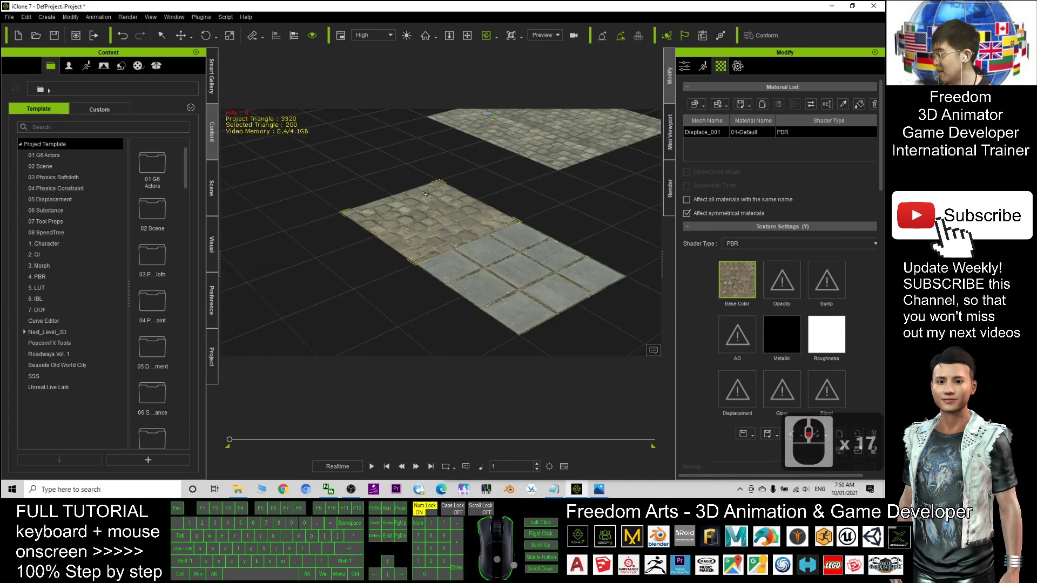
scroll(381, 205, "up", 10)
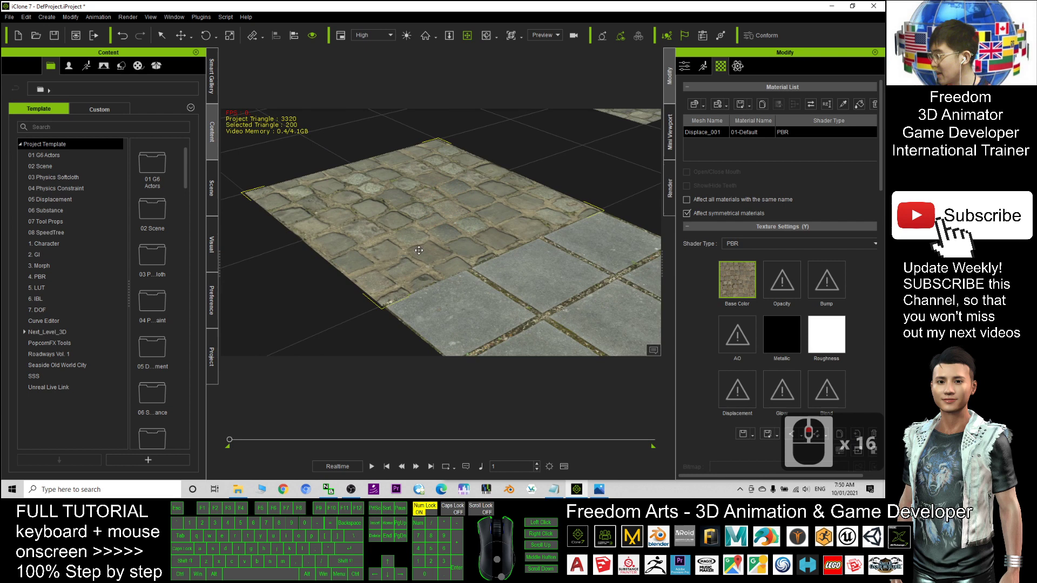
left_click(238, 490)
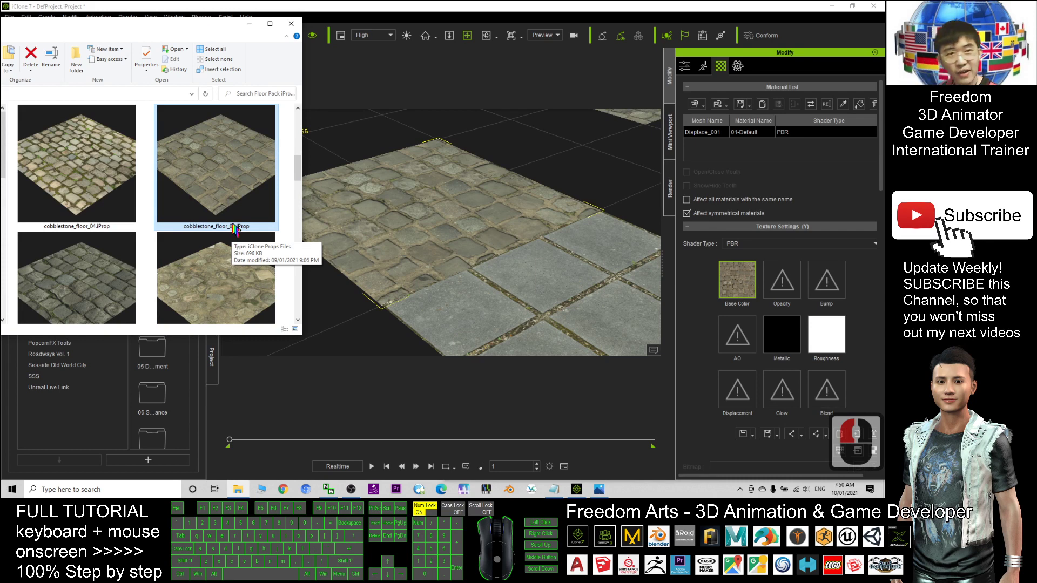
left_click(394, 220)
scroll(416, 225, "up", 6)
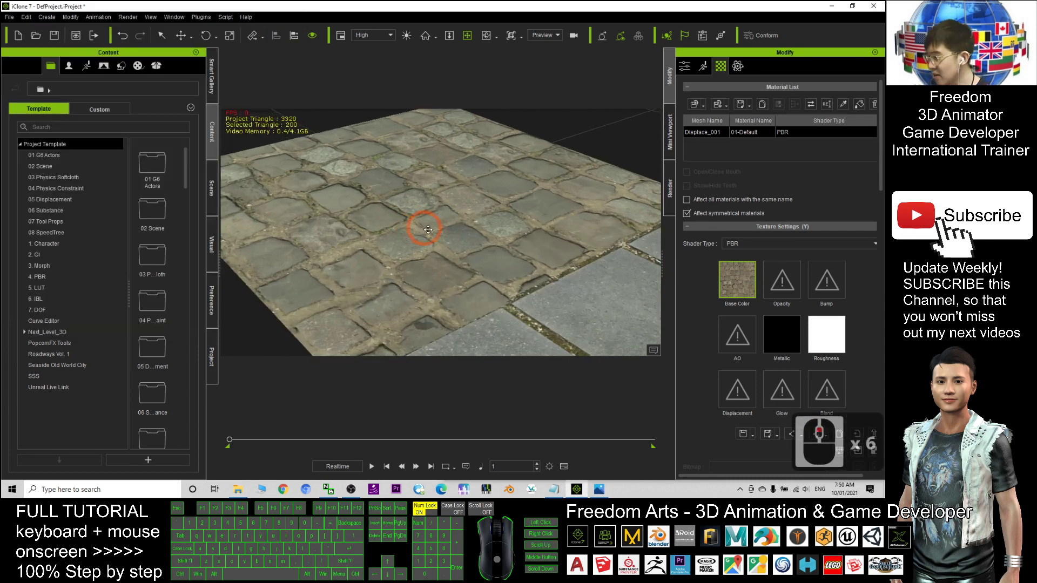
scroll(427, 229, "down", 1)
- Remove the Roughness and Metallic textures from the cobblestone tile's material
left_click(828, 333)
left_click(783, 336)
left_click(830, 338)
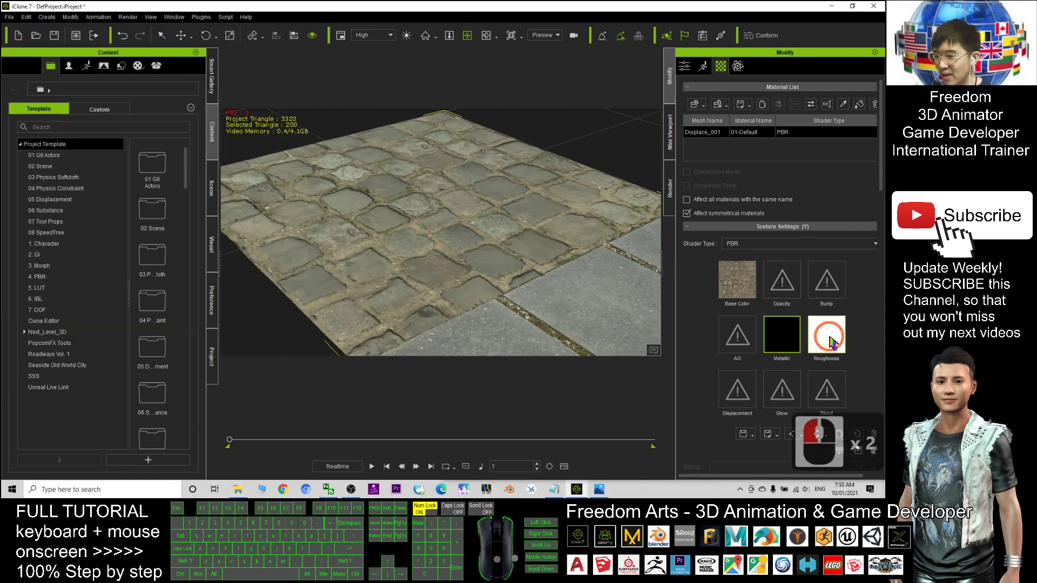
scroll(863, 384, "down", 2)
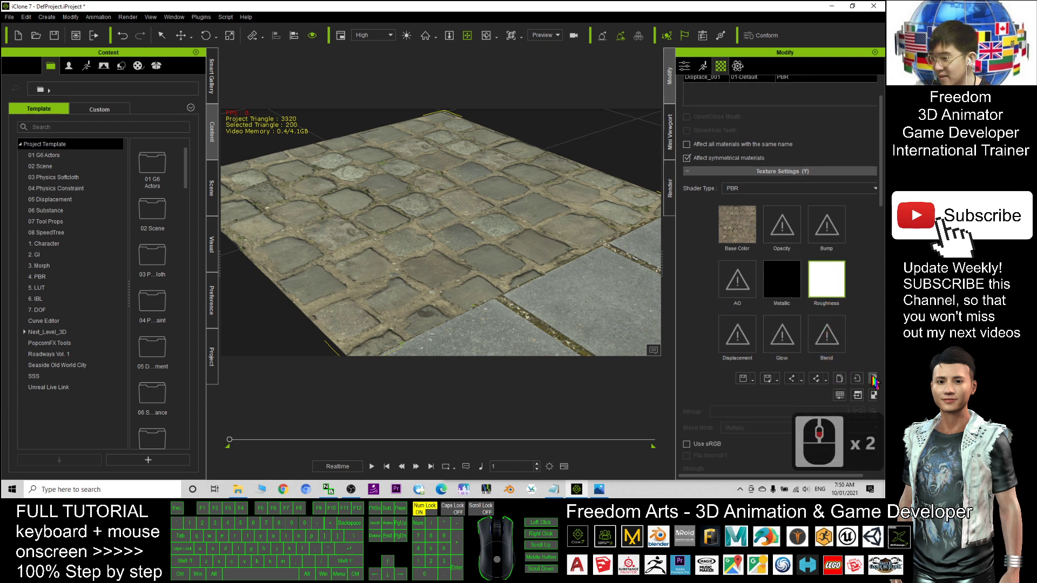
left_click(873, 380)
left_click(781, 280)
left_click(868, 379)
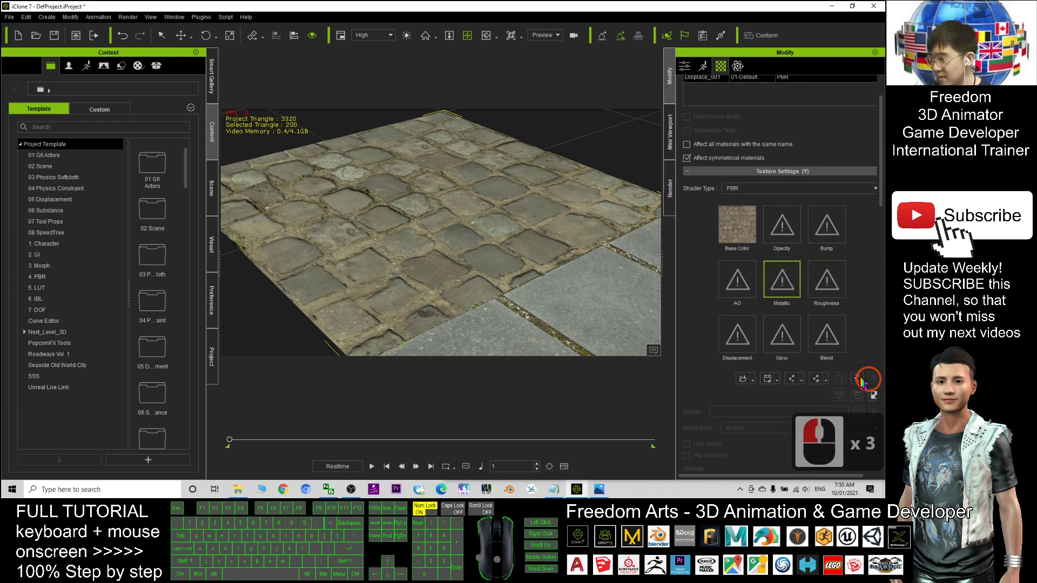
- Examine the cobblestone tile's light reflections from a lower viewing angle
key("c")
left_click_drag(471, 269, 475, 156)
key("c")
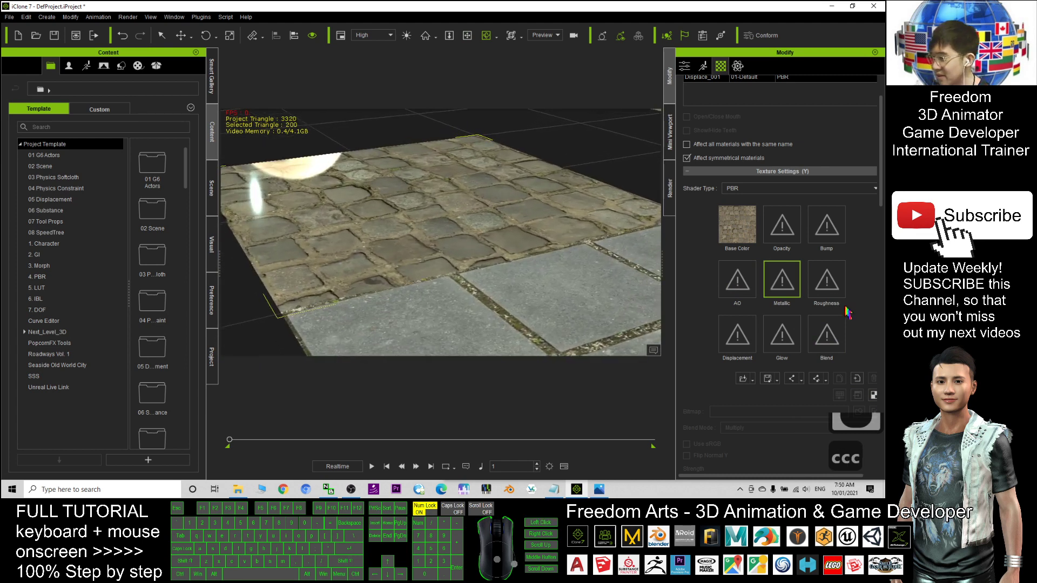
left_click(721, 235)
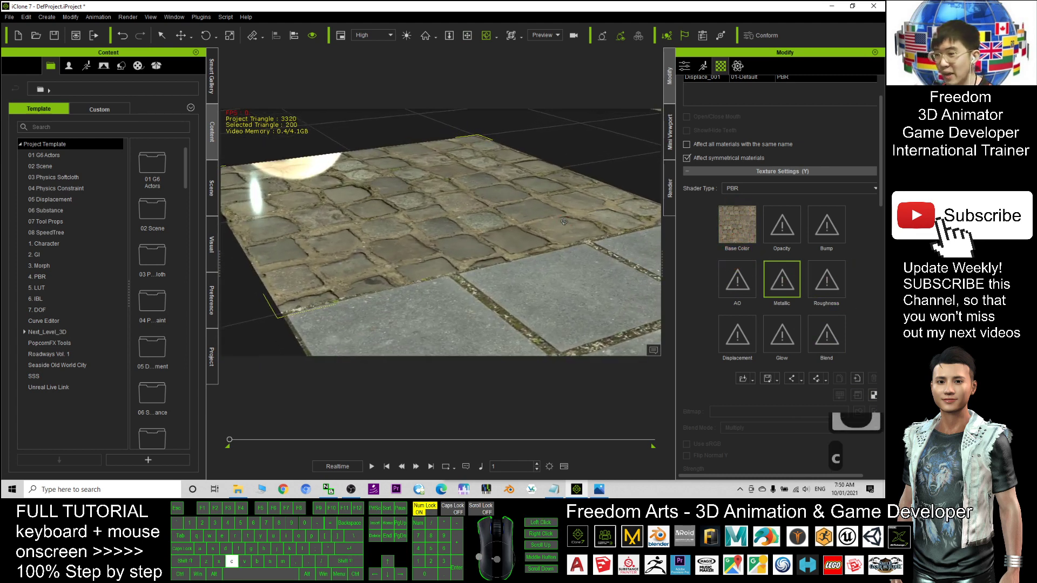
key("c")
- Switch to Notes.txt in Notepad and review the Floor Texture Pack collection 01.zip download link and the list of floor names
left_click(238, 490)
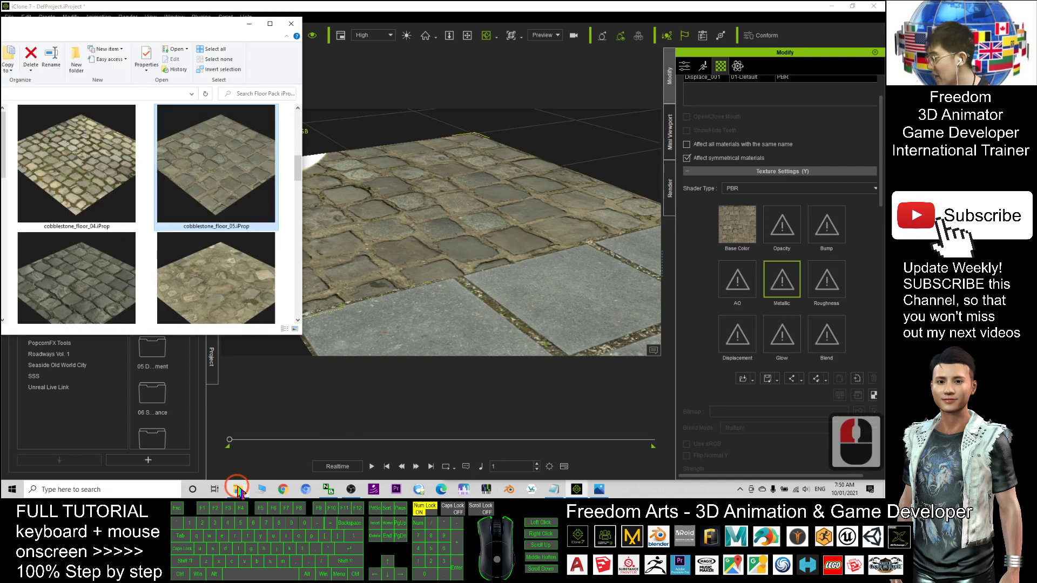
left_click(249, 24)
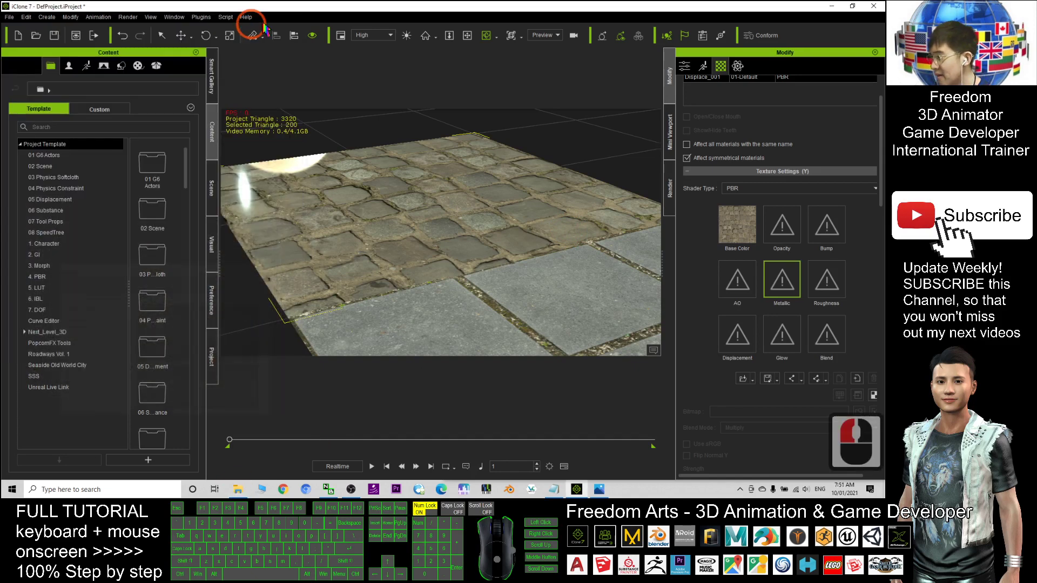
left_click(555, 489)
scroll(621, 305, "down", 3)
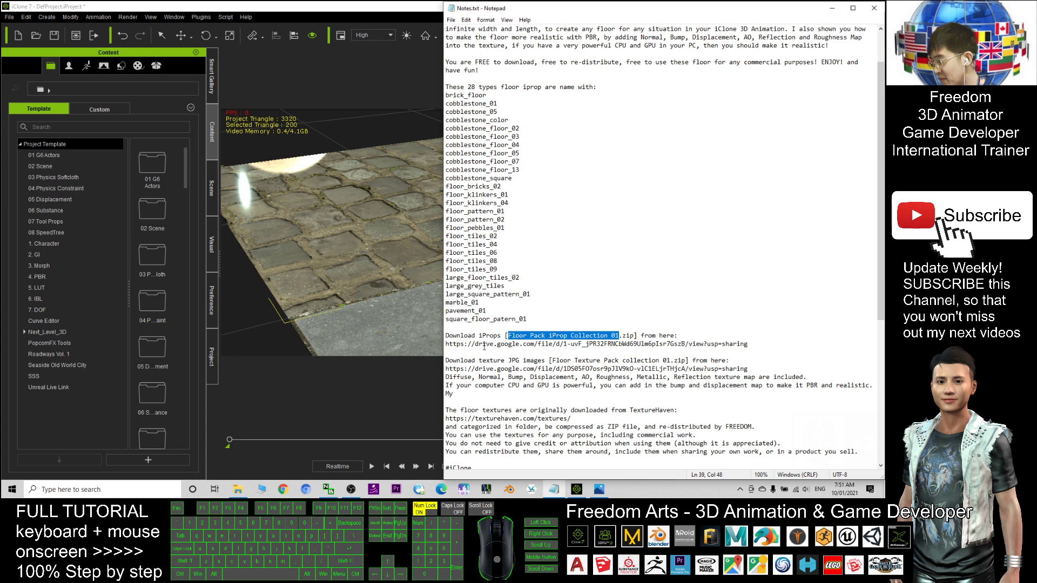
left_click_drag(458, 363, 533, 368)
left_click(544, 360)
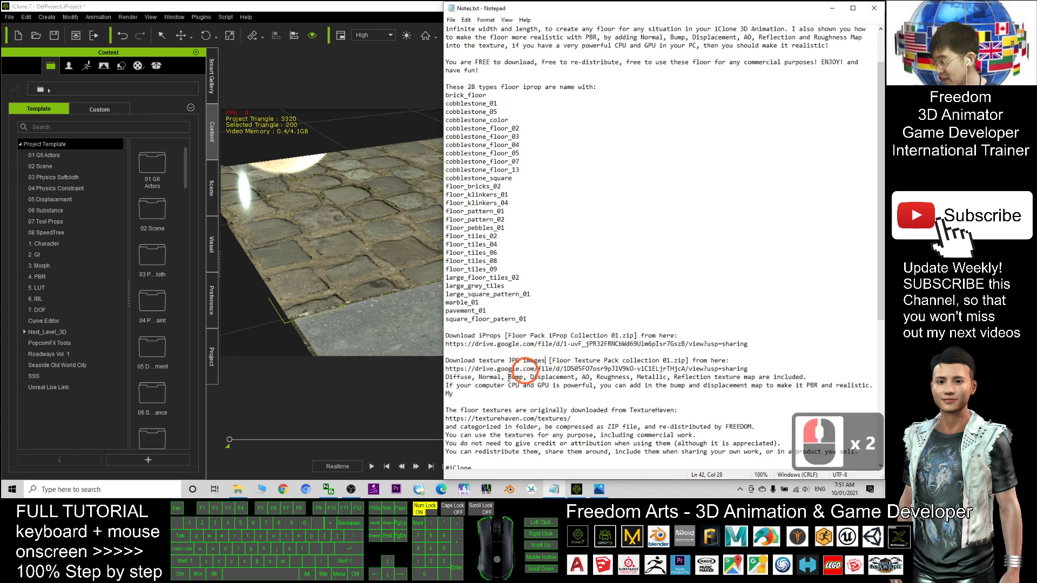
left_click_drag(451, 368, 688, 368)
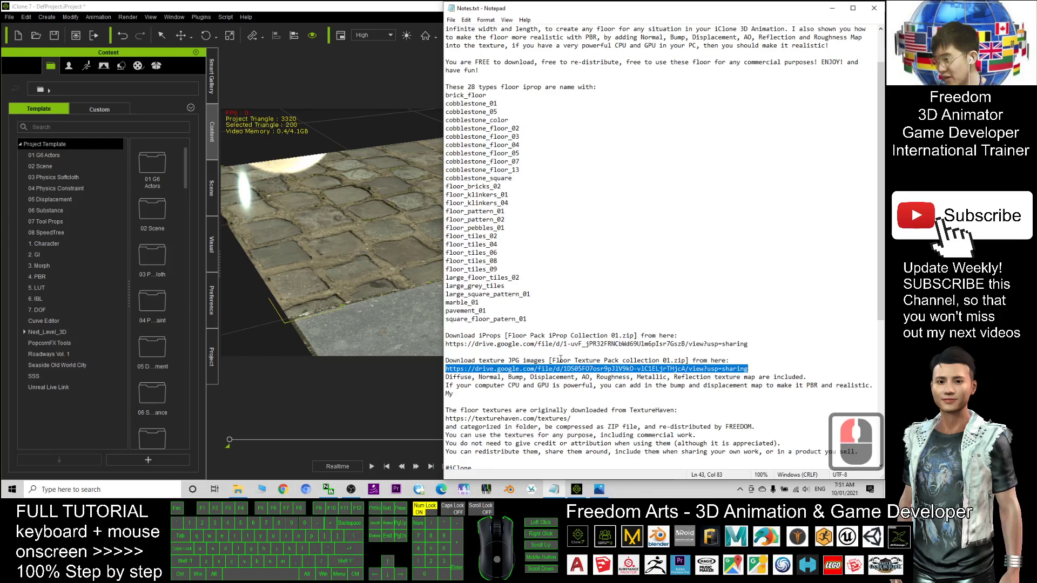
left_click_drag(561, 360, 605, 360)
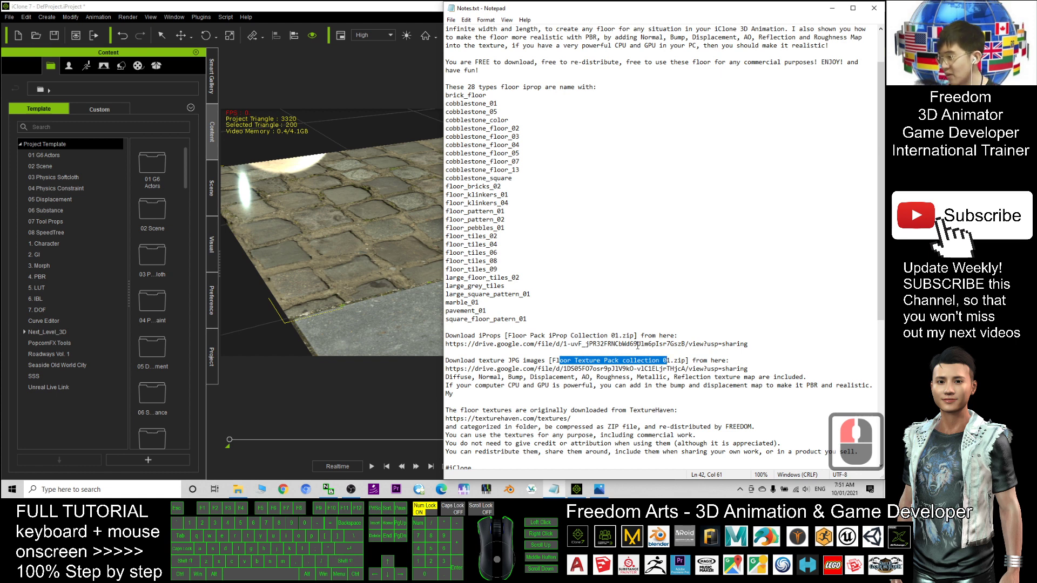
left_click_drag(466, 112, 502, 286)
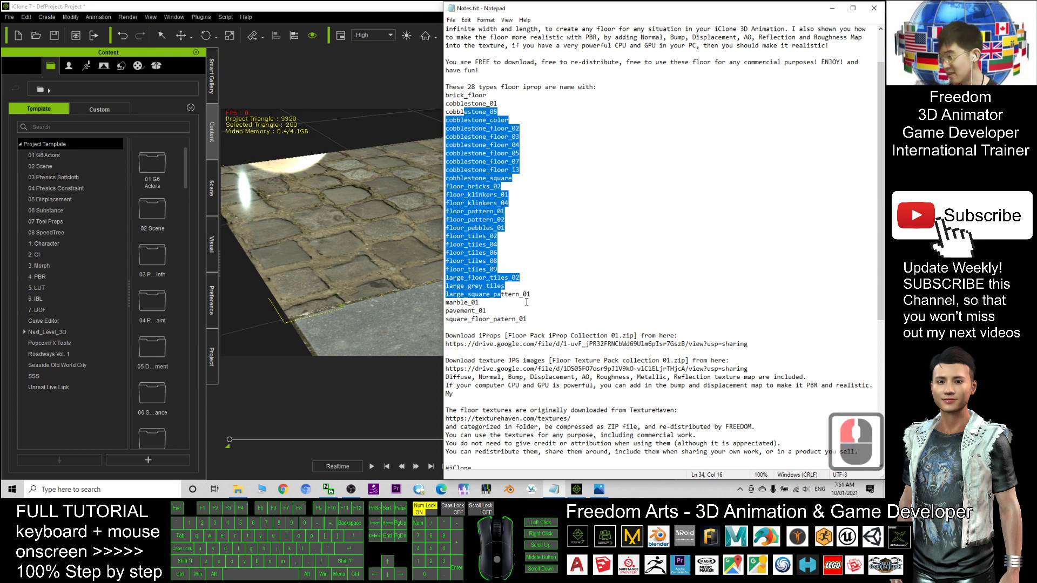
left_click(556, 264)
- Switch back to iClone, move its window aside to uncover the desktop, and select Floor Texture Pack collection 01.zip there
left_click_drag(388, 5, 501, 39)
left_click(36, 208)
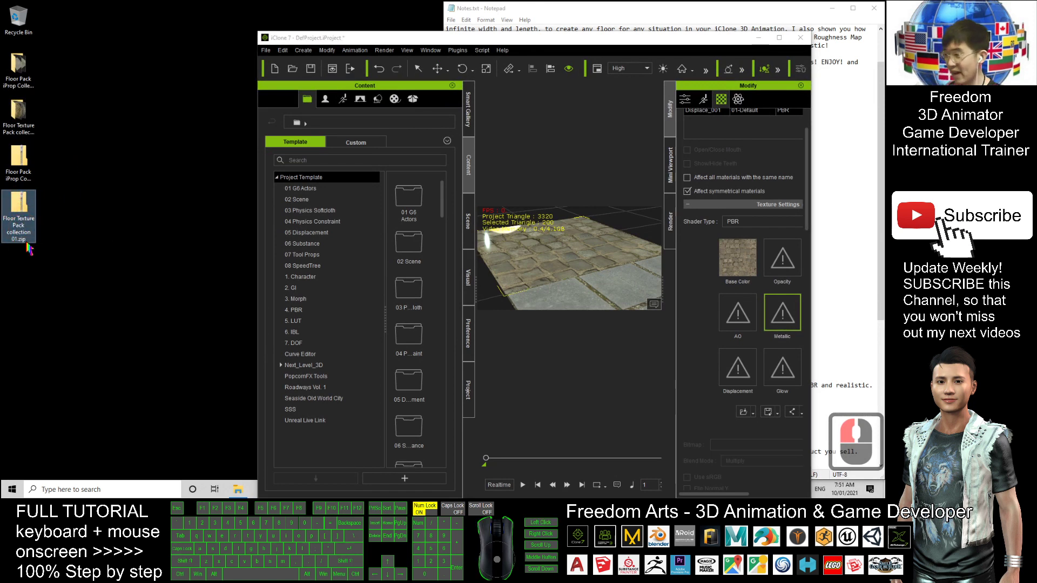
- Open the Floor Texture Pack collection 01 folder on the desktop in a maximized window and browse its floor texture folders
right_click(23, 203)
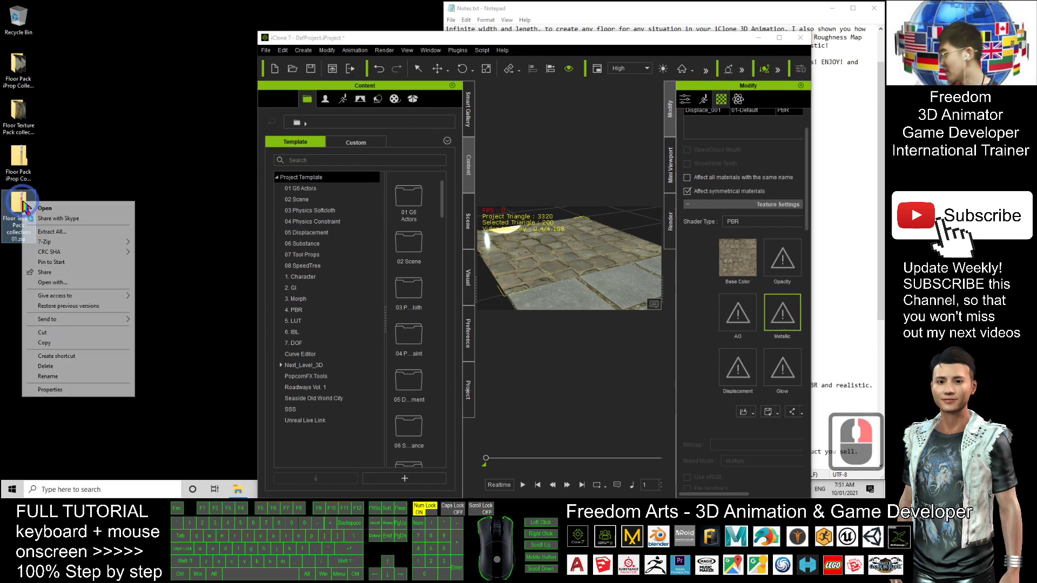
left_click(84, 175)
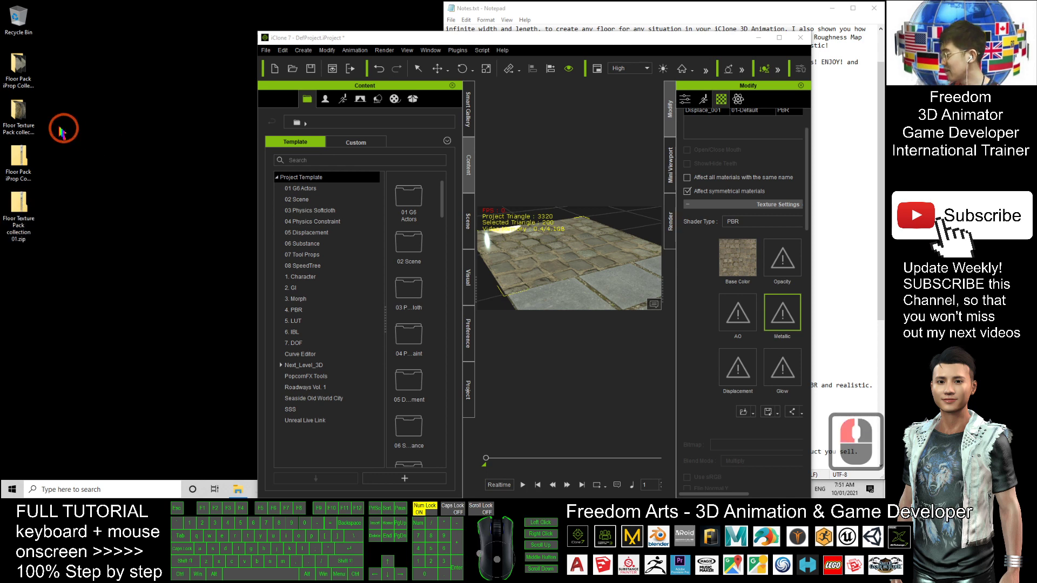
double_click(32, 116)
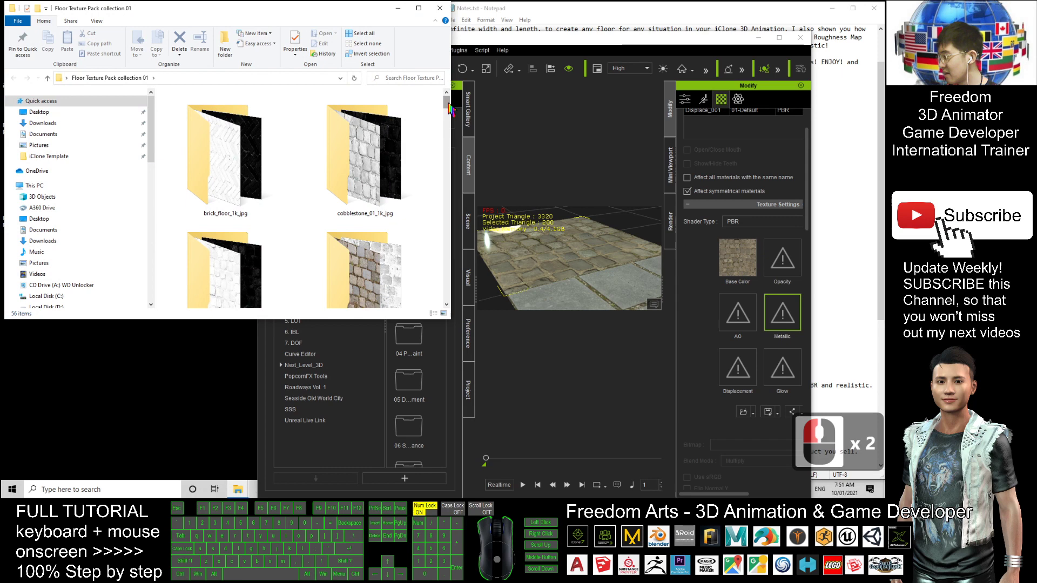
left_click_drag(449, 108, 446, 148)
left_click(419, 8)
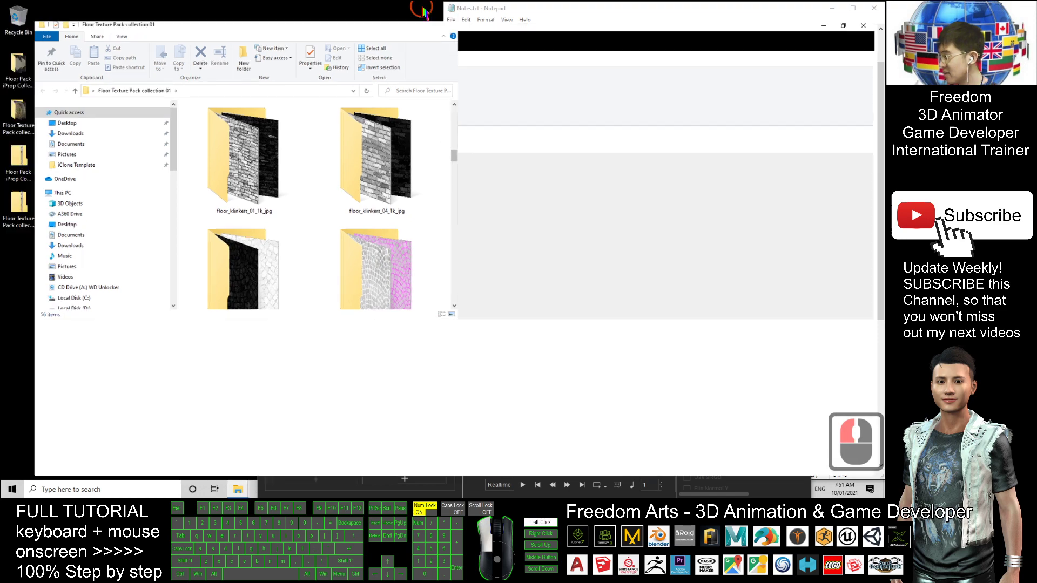
scroll(551, 267, "down", 10)
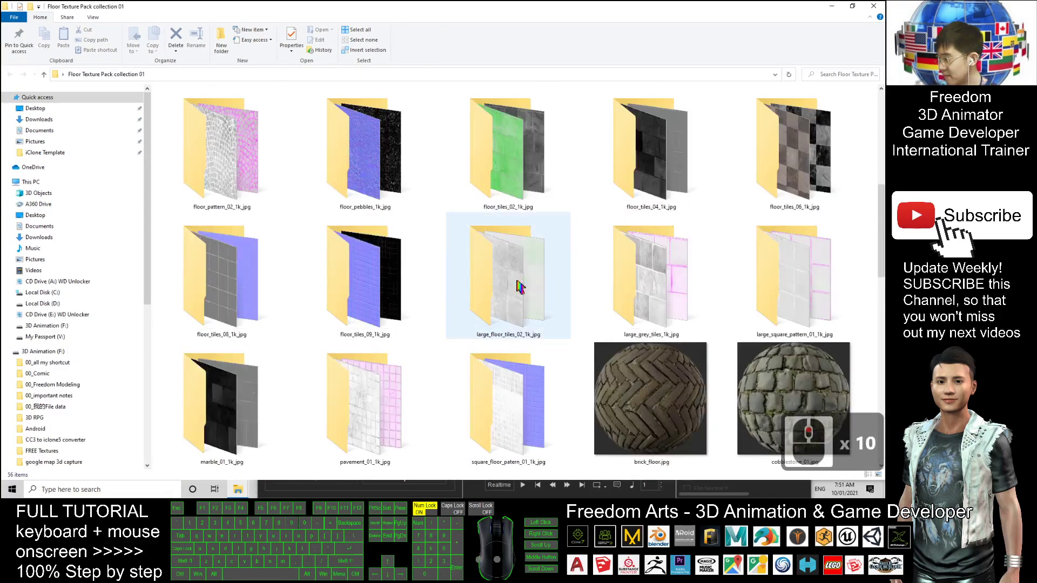
left_click(490, 292)
scroll(608, 351, "up", 4)
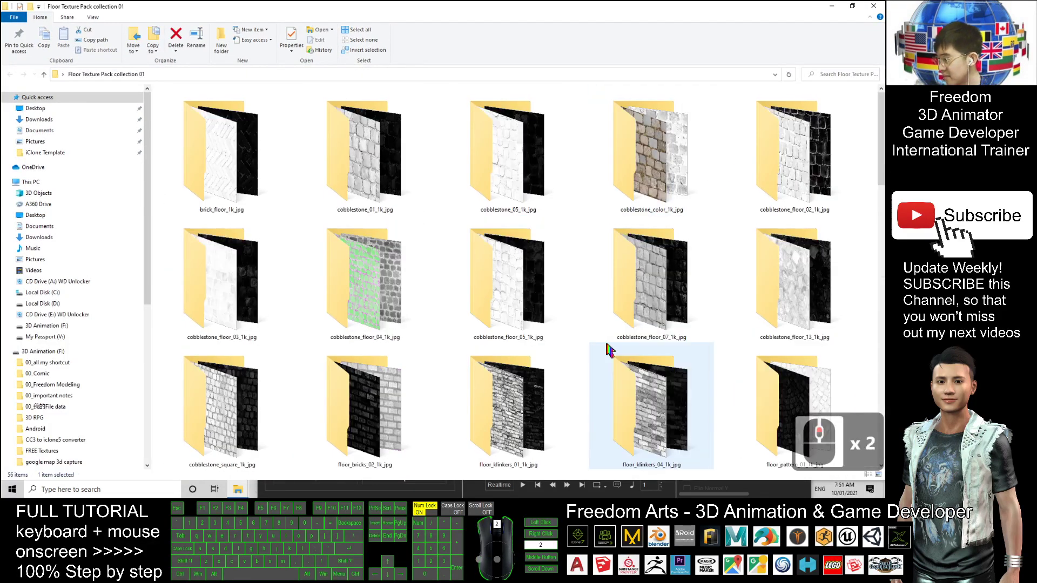
- Open the cobblestone_05_1k_jpg folder and move its window aside to uncover iClone
left_click(543, 161)
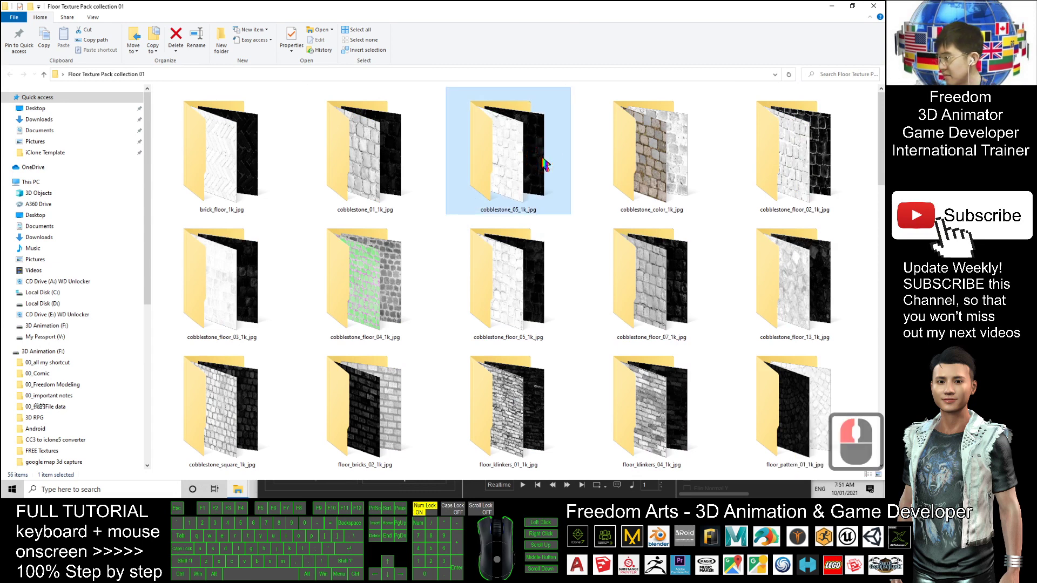
double_click(505, 150)
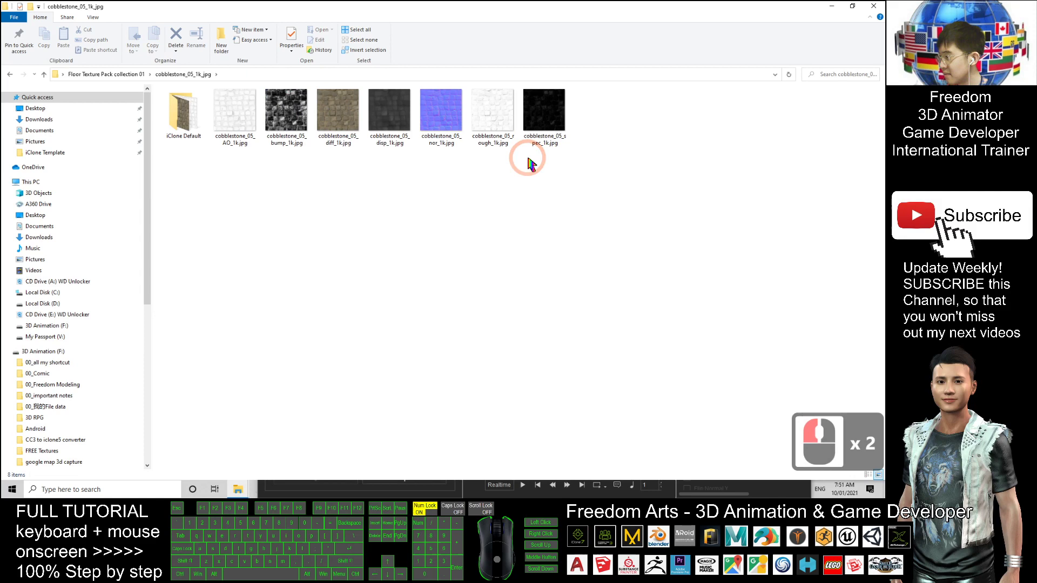
left_click_drag(557, 7, 114, 72)
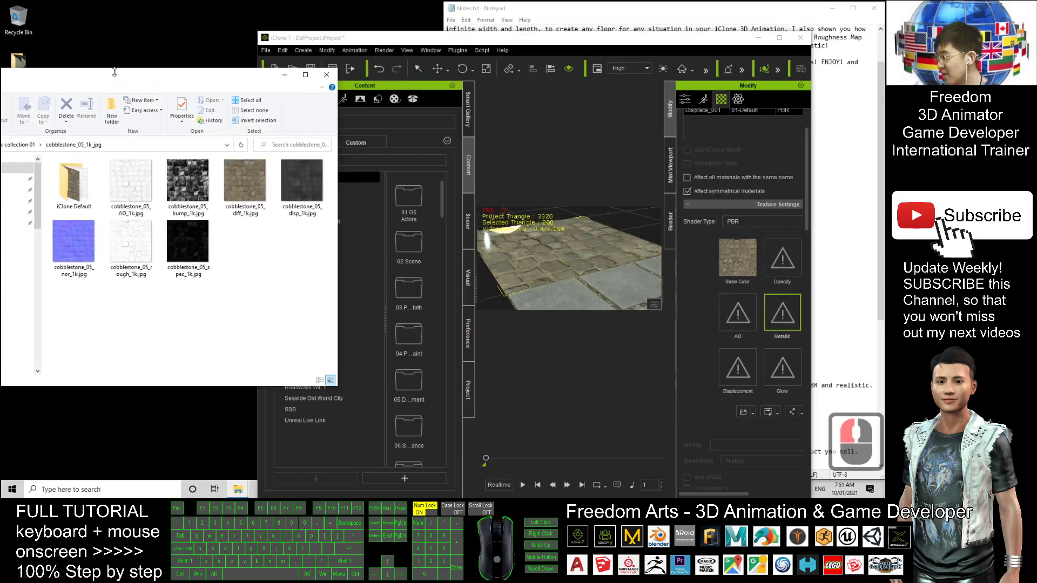
- Maximize the iClone window and widen the material settings area until the Bump and Roughness texture slots show
left_click_drag(598, 42, 594, 51)
scroll(609, 232, "up", 5)
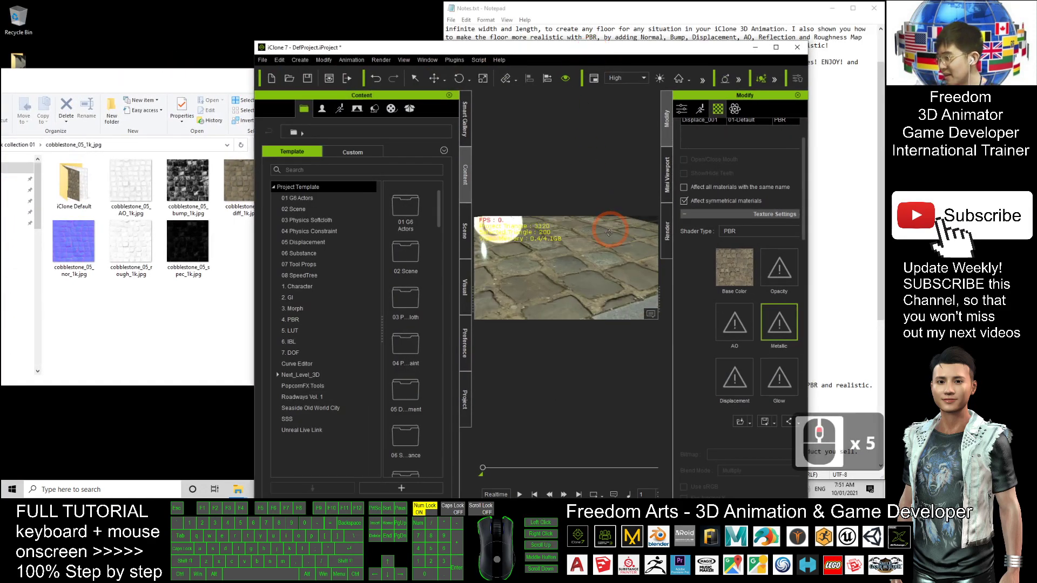
double_click(670, 47)
scroll(459, 220, "down", 4)
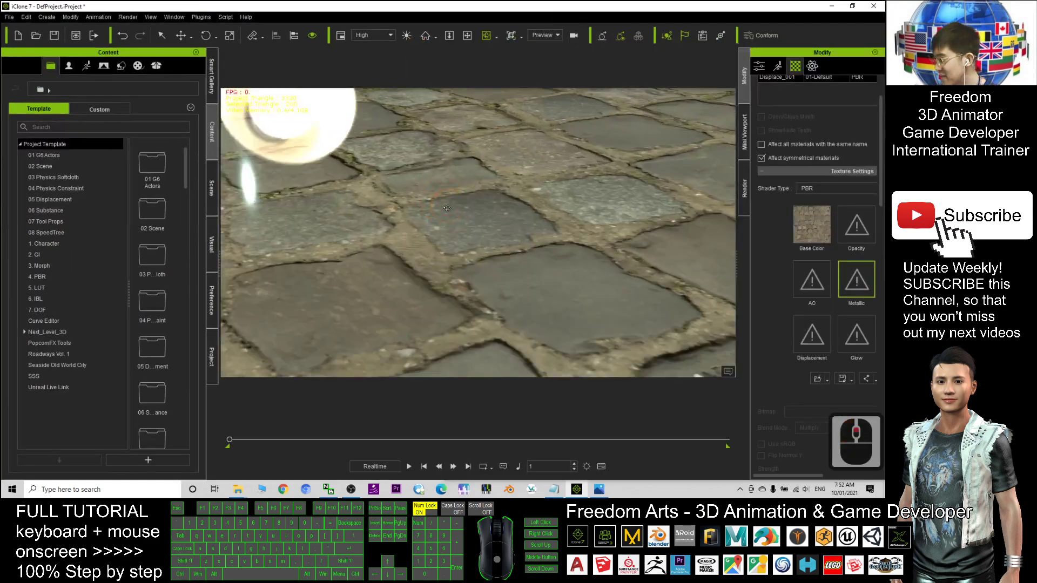
key("c")
mouse_move(459, 219)
left_mouse_down()
mouse_move(424, 216)
mouse_move(464, 212)
mouse_move(472, 242)
mouse_move(450, 238)
left_mouse_up()
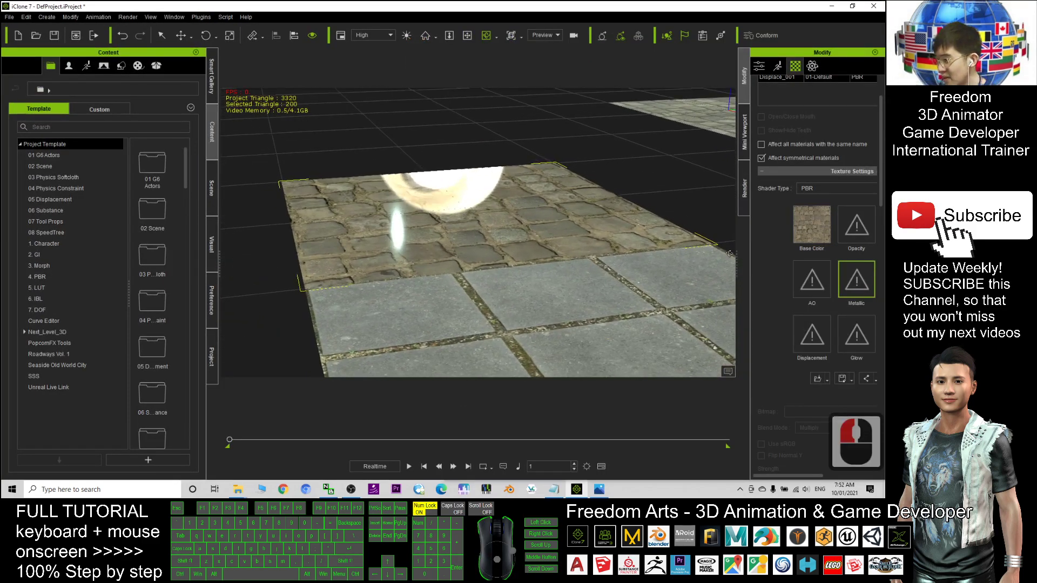
left_click_drag(737, 264, 671, 265)
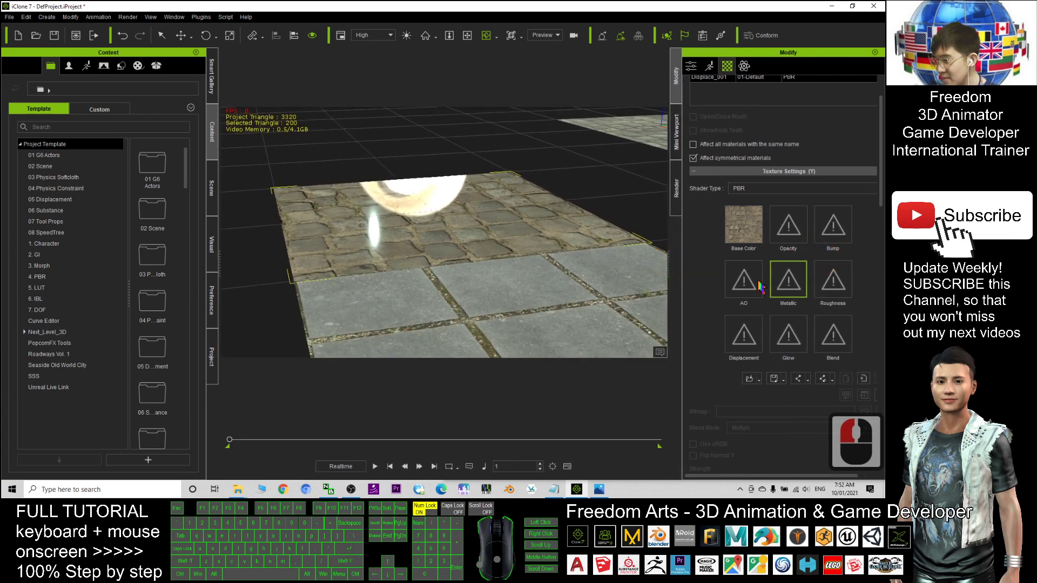
left_click_drag(465, 250, 488, 222)
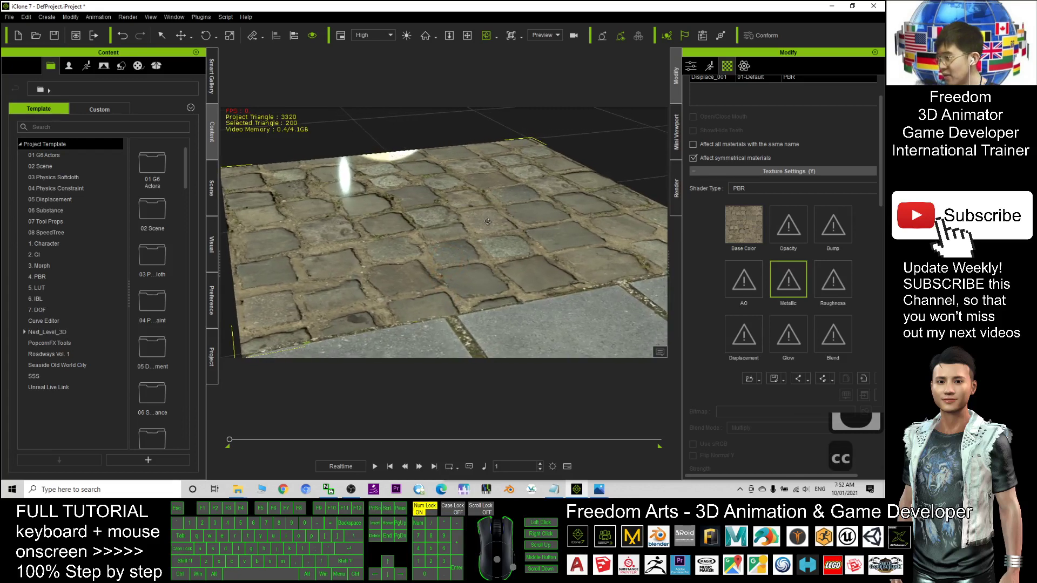
- Switch to File Explorer and compare the cobblestone_floor_05.iProp file name with the cobblestone_05_1k_jpg texture folder
left_click(239, 490)
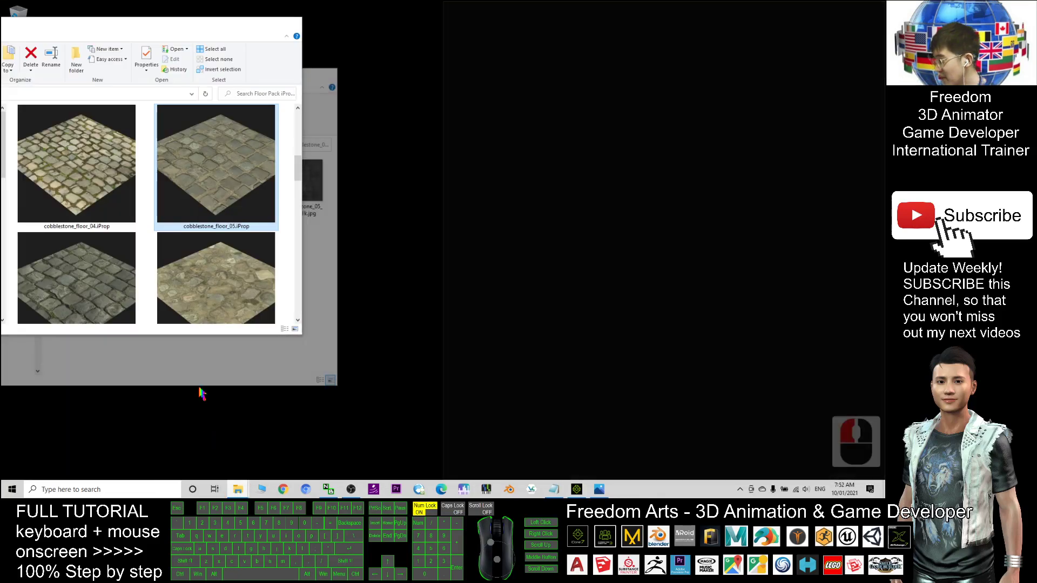
left_click(199, 449)
left_click(196, 225)
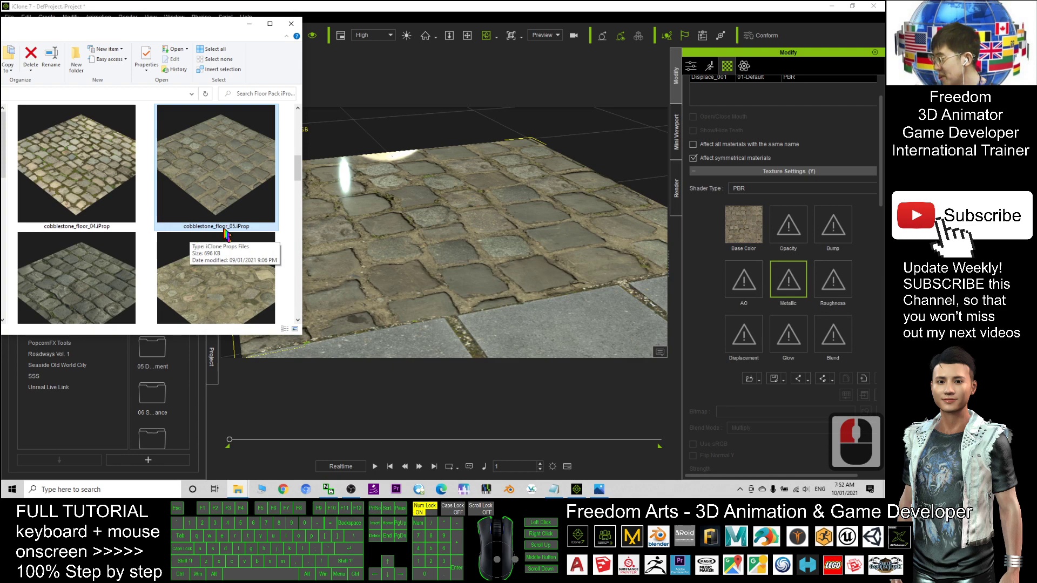
left_click(249, 24)
left_click(237, 489)
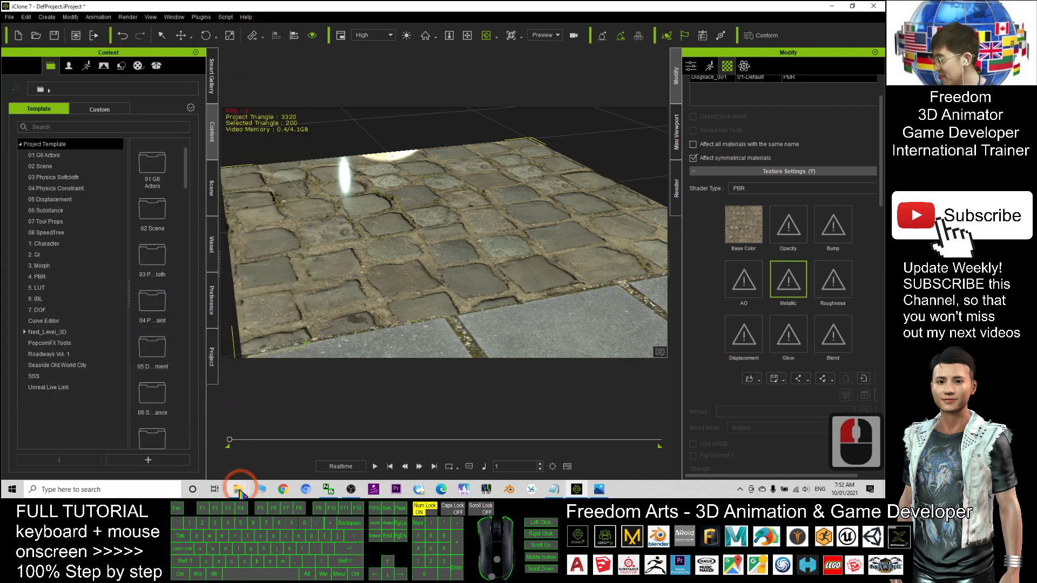
left_click(266, 459)
left_click(102, 141)
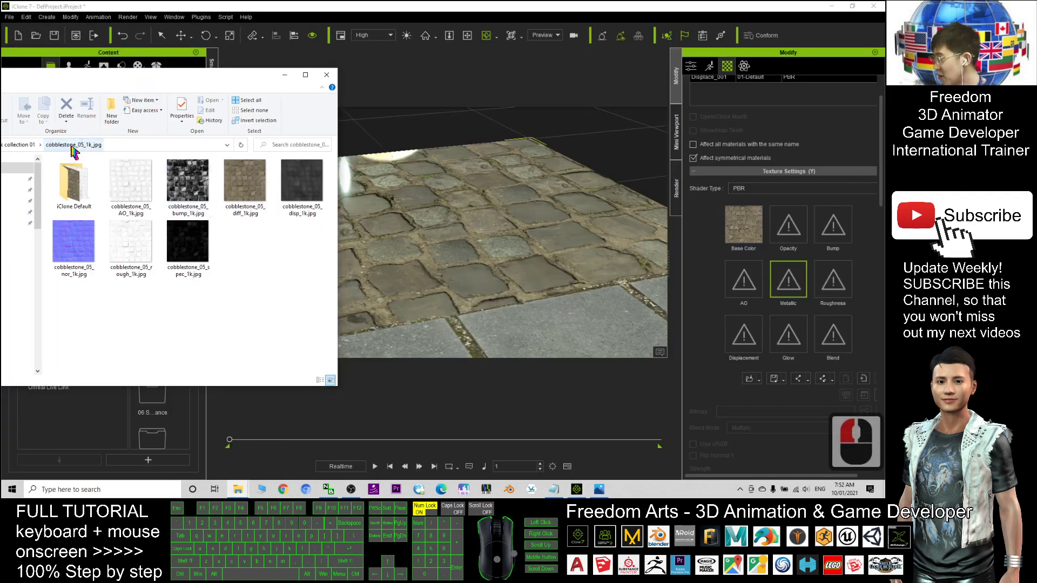
- Return to iClone and examine the light reflection on the cobblestone tile from several angles
left_click(441, 189)
key("c")
key("c")
key("c")
key("c")
key("c")
key("c")
key("c")
key("c")
key("c")
key("c")
key("c")
key("c")
key("c")
key("c")
key("c")
key("c")
key("c")
key("c")
key("c")
key("c")
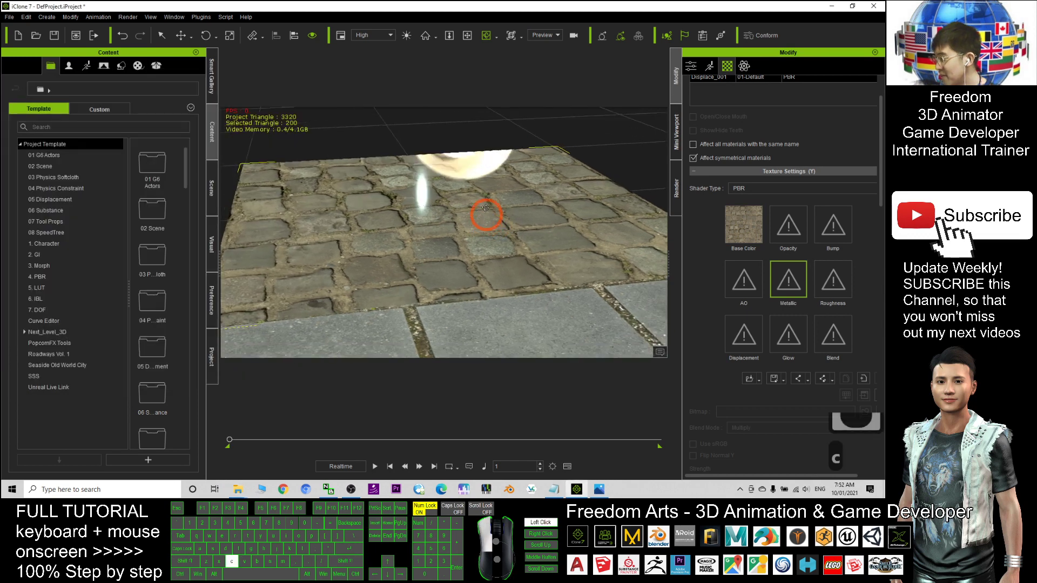
left_click_drag(502, 184, 499, 175)
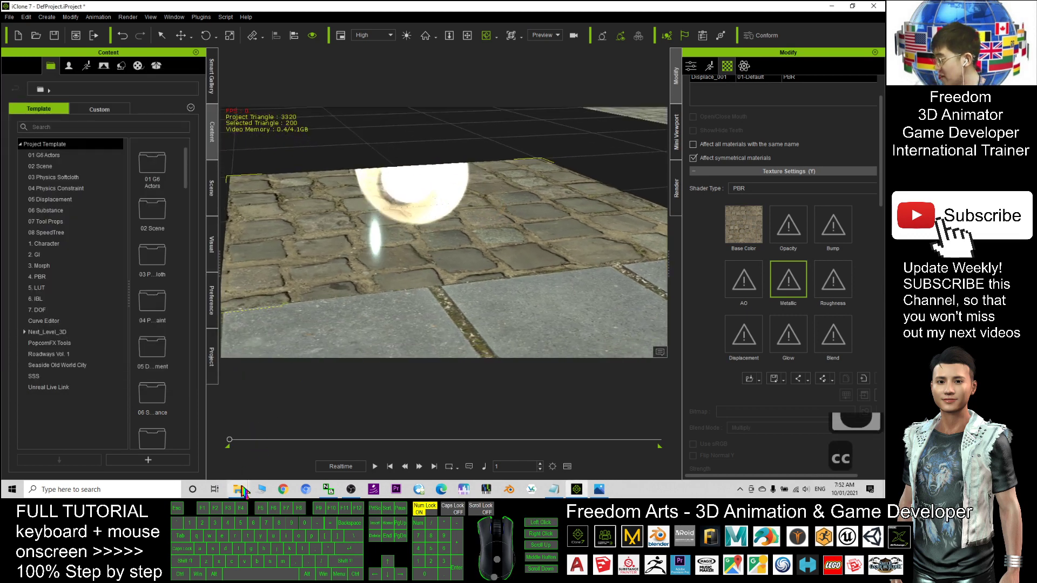
- Load cobblestone_05_nor_1k.jpg from File Explorer into the cobblestone material's Bump channel, importing it as a Normal Map
mouse_move(243, 492)
left_click(266, 459)
left_click(97, 258)
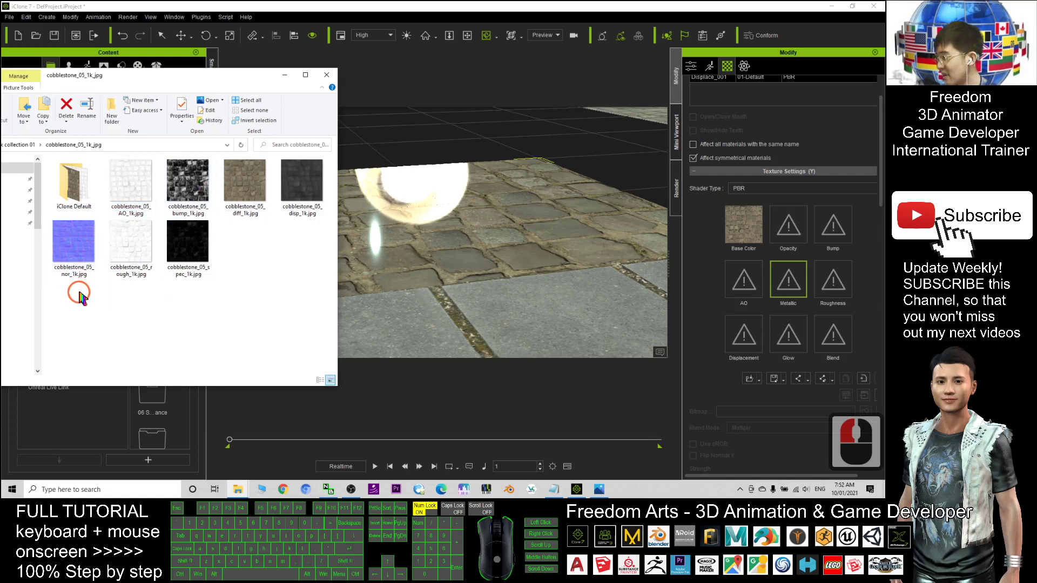
double_click(68, 256)
left_click_drag(71, 250, 834, 229)
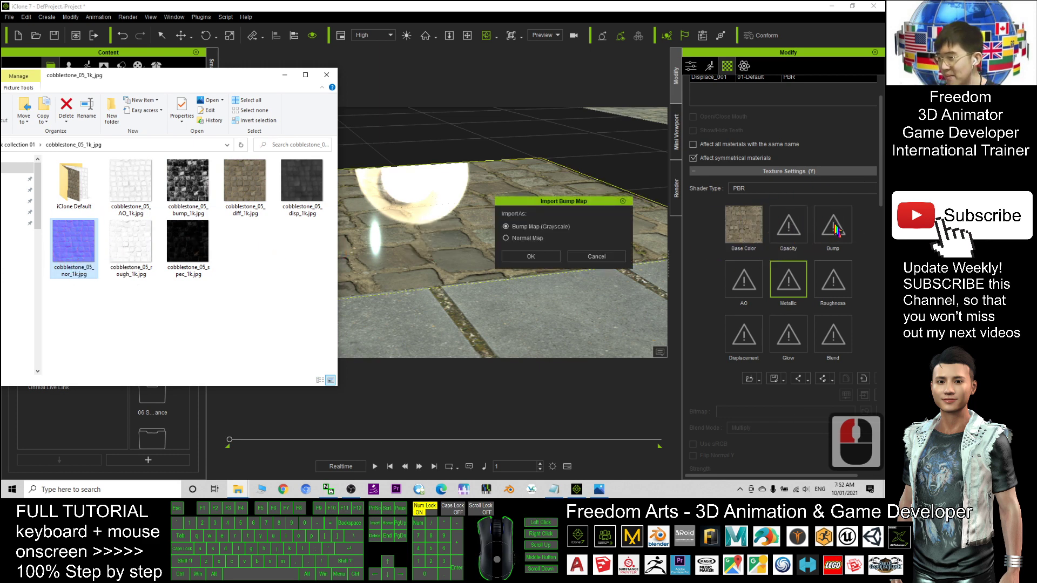
left_click(512, 240)
left_click(521, 255)
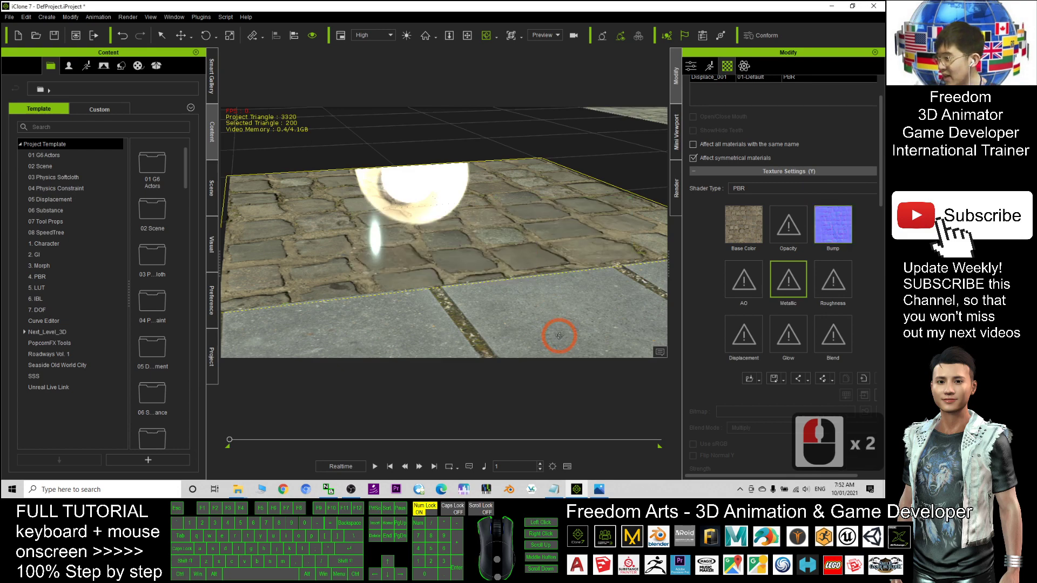
left_click(420, 208)
mouse_move(420, 208)
left_mouse_down()
mouse_move(426, 234)
mouse_move(518, 238)
mouse_move(363, 262)
mouse_move(374, 297)
mouse_move(381, 201)
mouse_move(481, 216)
mouse_move(377, 250)
mouse_move(385, 220)
mouse_move(470, 220)
mouse_move(421, 212)
mouse_move(416, 200)
left_mouse_up()
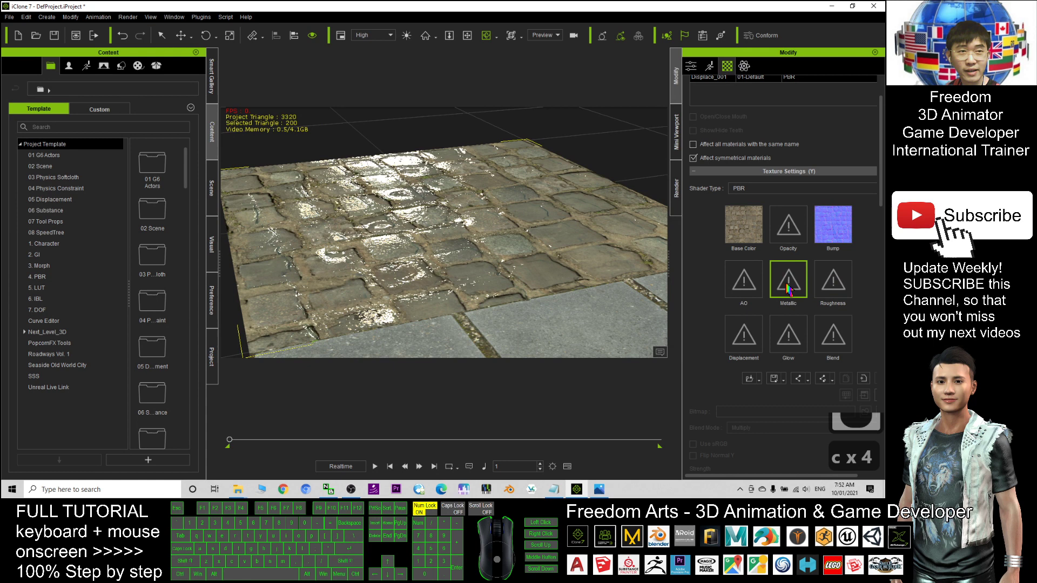
- Load cobblestone_05_rough_1k.jpg from the texture folder into the cobblestone material's Roughness channel
mouse_move(237, 479)
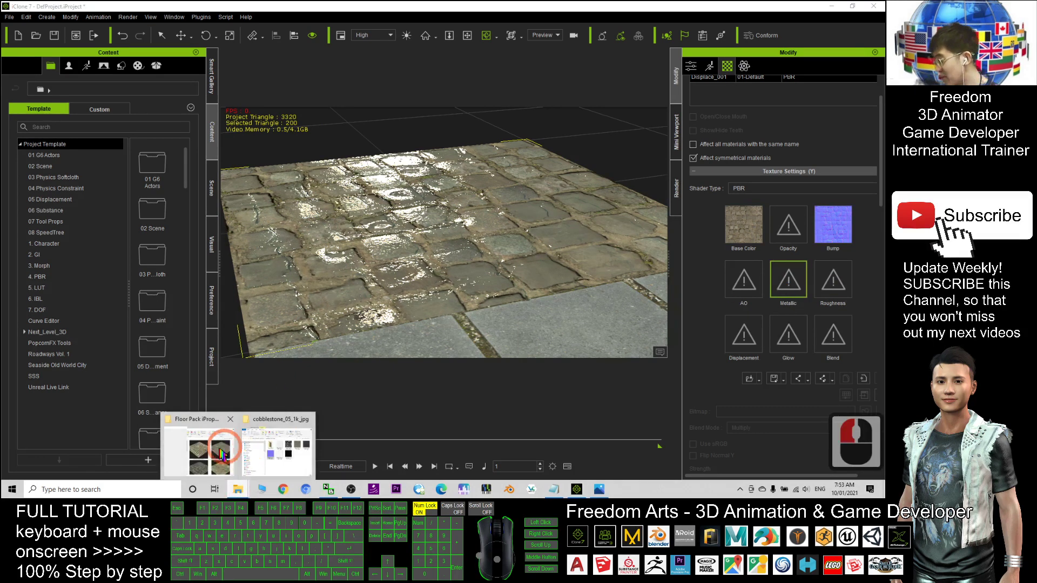
left_click(296, 446)
left_click_drag(262, 194, 280, 212)
left_click(283, 257)
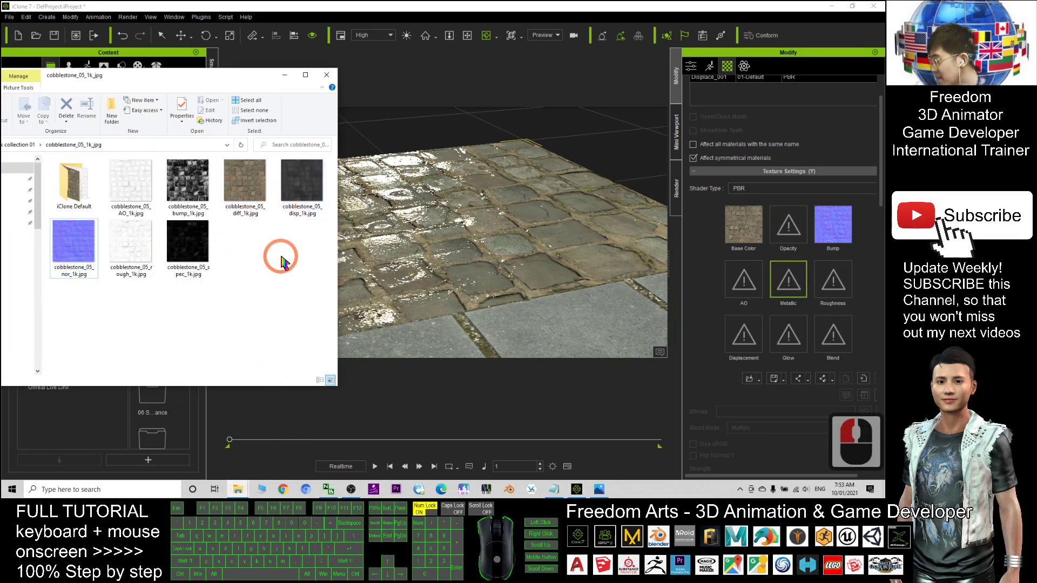
left_click(131, 272)
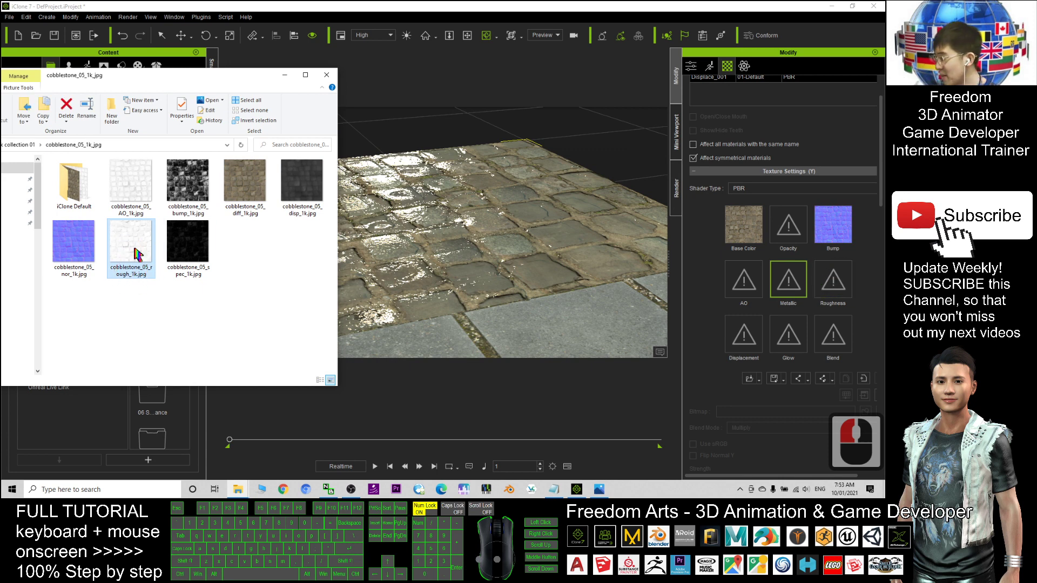
left_click_drag(135, 254, 823, 283)
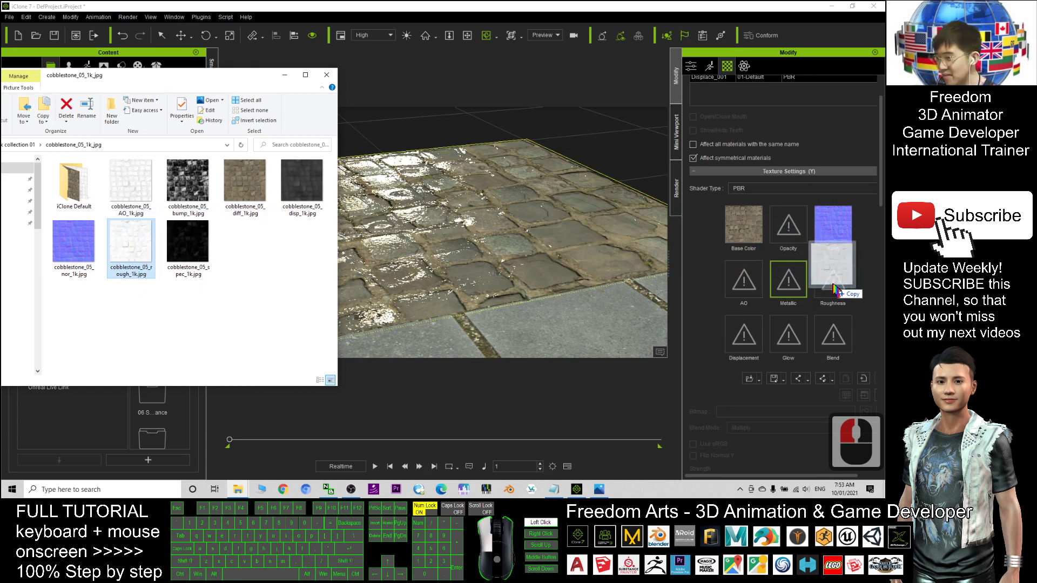
- Examine the cobblestone tile's surface with the Bump and Roughness textures from close up and from several angles
key("c")
left_click_drag(472, 228, 514, 246)
scroll(490, 225, "up", 7)
scroll(490, 225, "down", 4)
key("c")
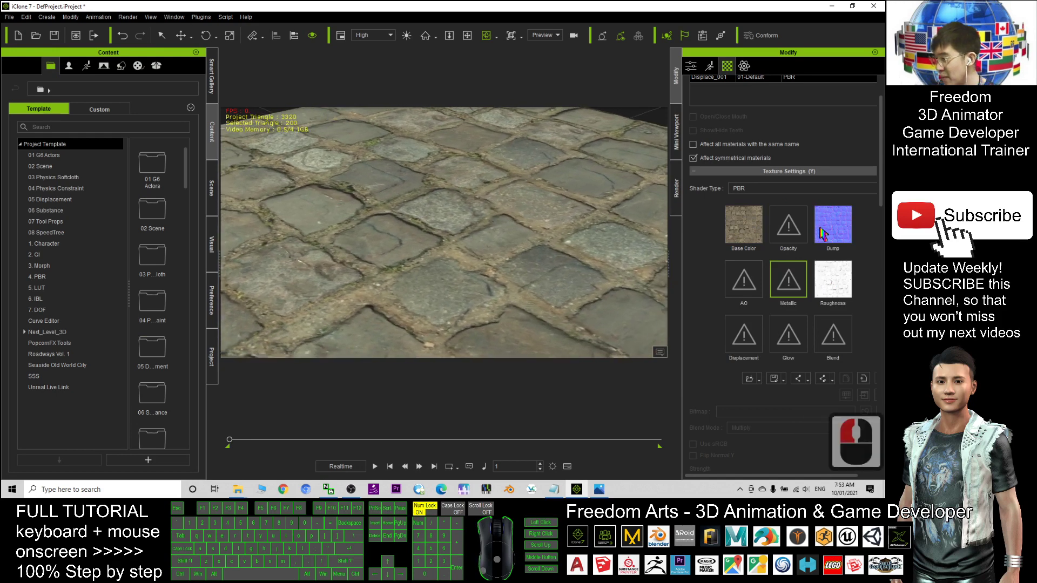
left_click_drag(480, 210, 482, 266)
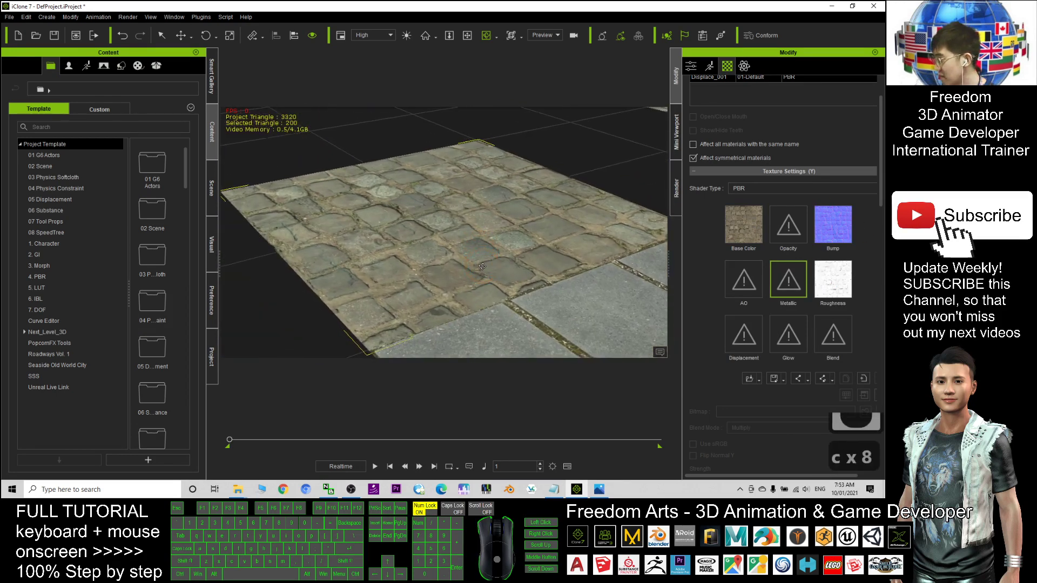
scroll(323, 192, "up", 3)
scroll(323, 193, "down", 2)
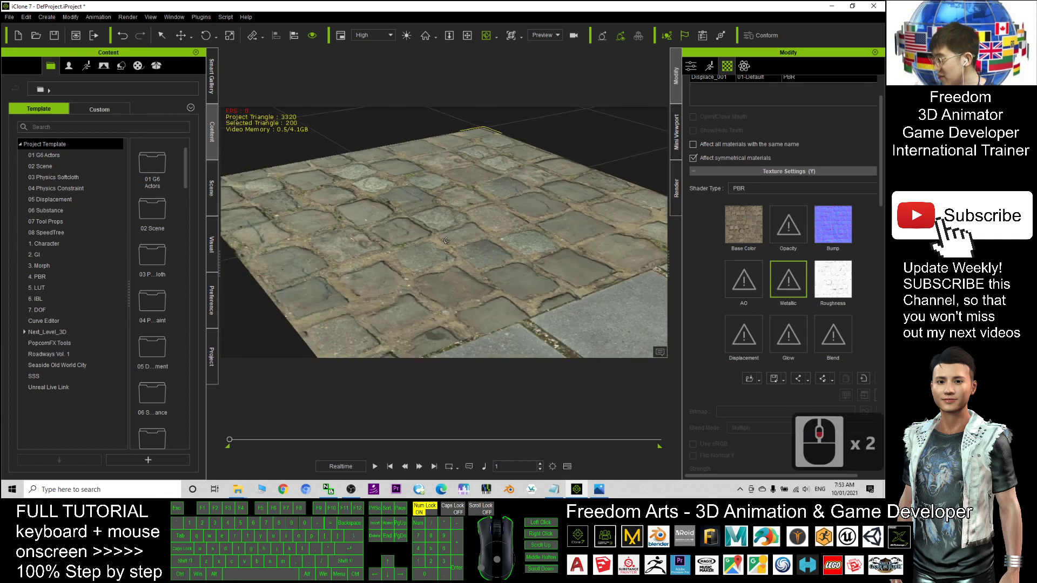
left_click_drag(323, 193, 225, 215)
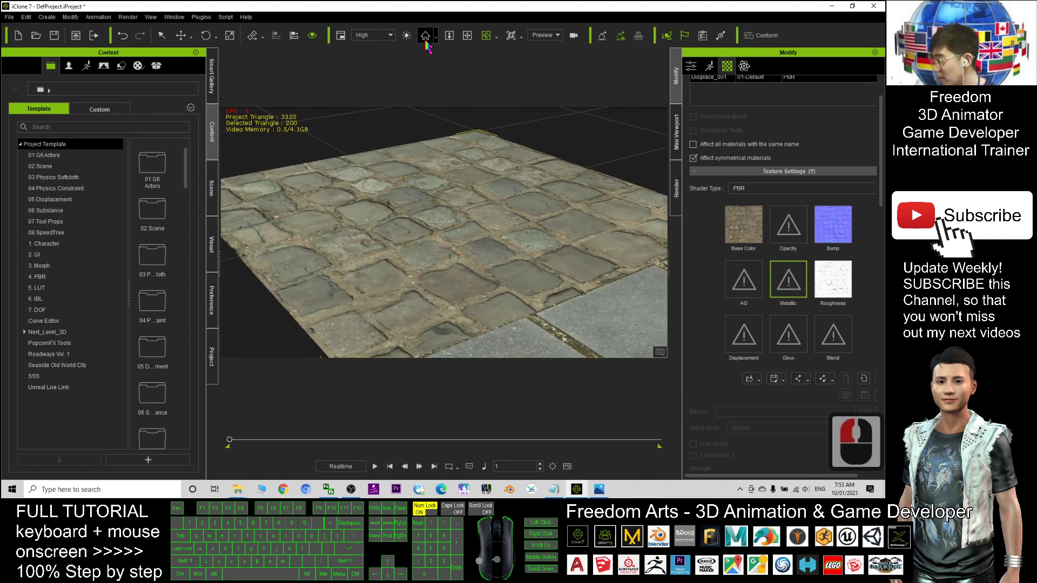
- Switch off every light in the scene except the Key light
left_click(406, 35)
left_click(406, 35)
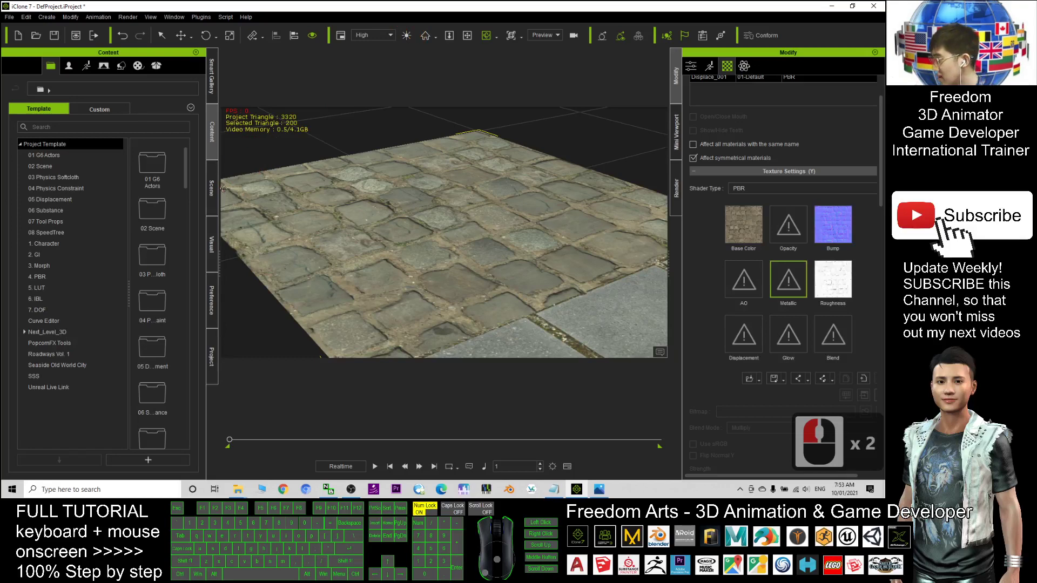
left_click(211, 191)
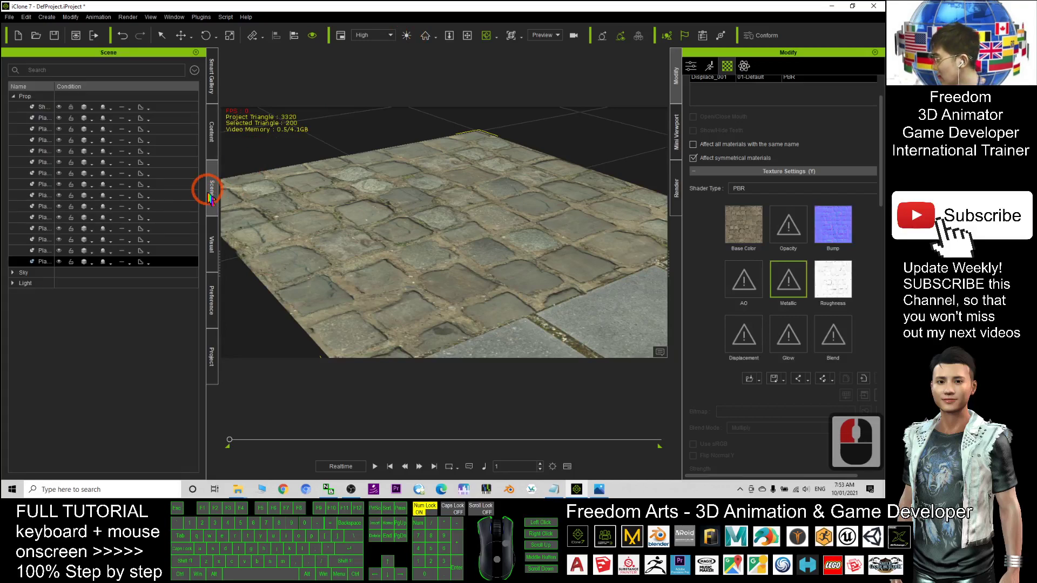
left_click(14, 283)
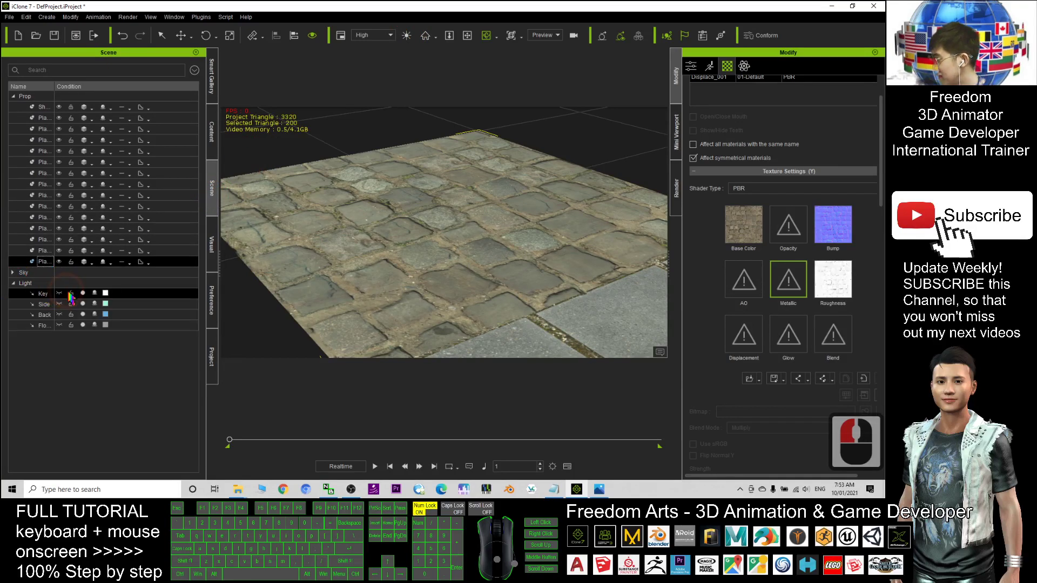
left_click(82, 303)
left_click(83, 314)
left_click(82, 325)
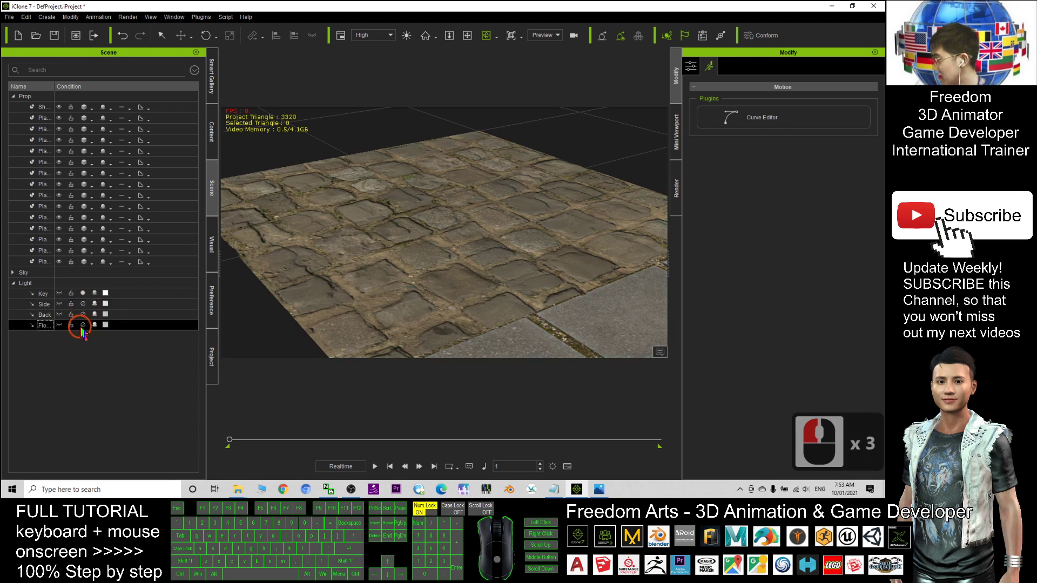
- Show the Key light in the viewport and rotate it to examine the cobblestone tile's relief under different light directions
left_click(60, 293)
key("e")
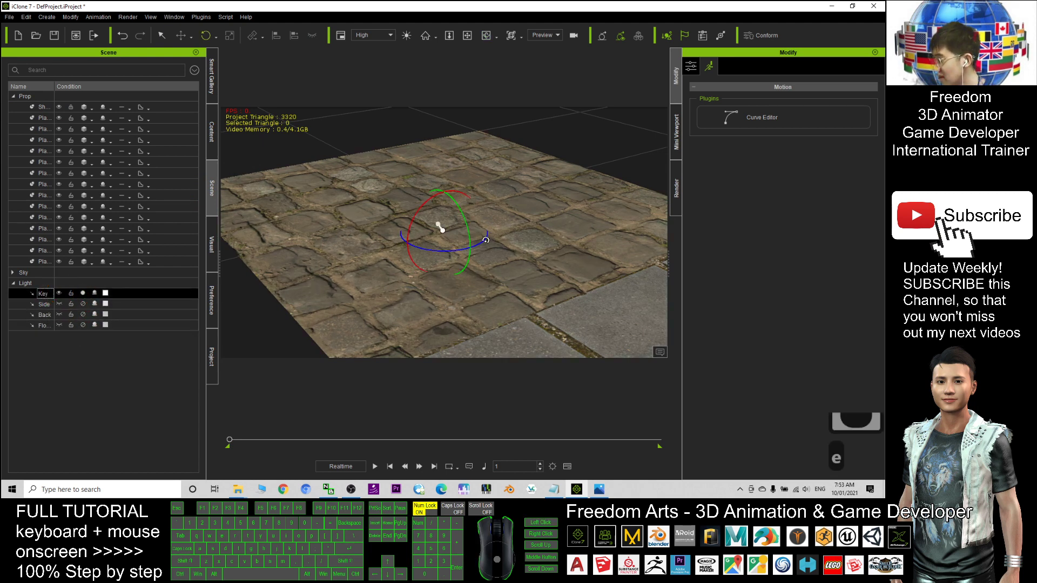
mouse_move(486, 240)
left_mouse_down()
mouse_move(470, 251)
mouse_move(518, 221)
mouse_move(499, 236)
left_mouse_up()
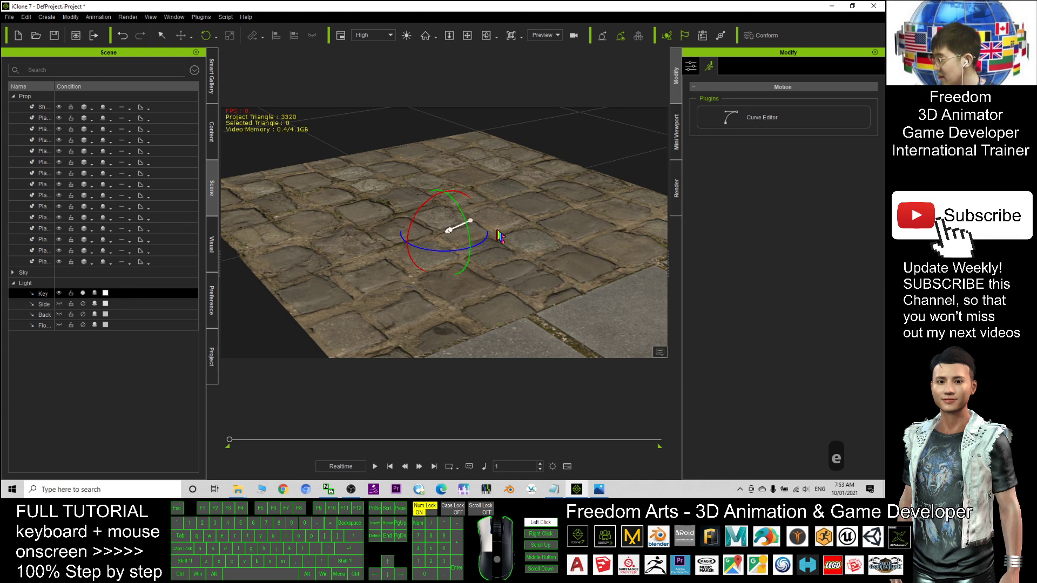
scroll(449, 240, "up", 7)
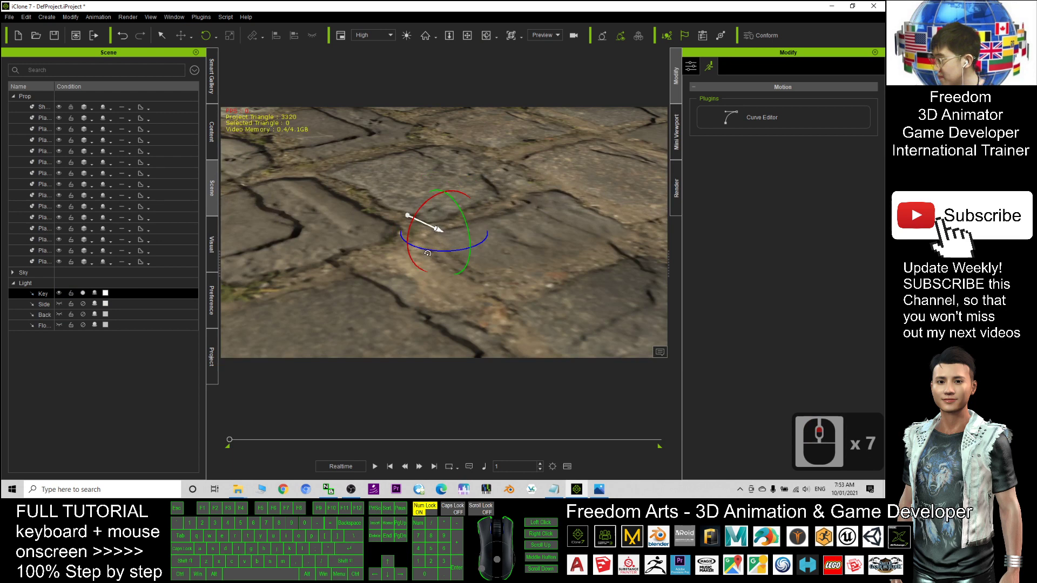
mouse_move(439, 252)
left_mouse_down()
mouse_move(406, 235)
mouse_move(436, 257)
mouse_move(409, 248)
mouse_move(415, 217)
mouse_move(480, 235)
mouse_move(428, 249)
mouse_move(465, 245)
mouse_move(438, 251)
mouse_move(402, 238)
mouse_move(384, 255)
mouse_move(381, 243)
mouse_move(425, 267)
left_mouse_up()
scroll(435, 251, "down", 7)
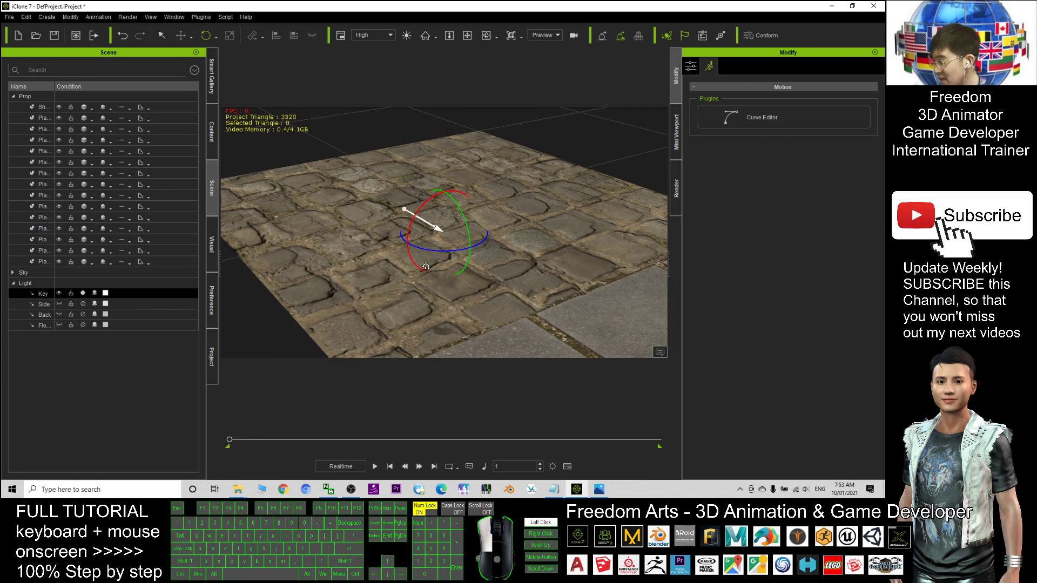
- Remove the Bump texture from the cobblestone tile's material
double_click(514, 238)
left_click(729, 66)
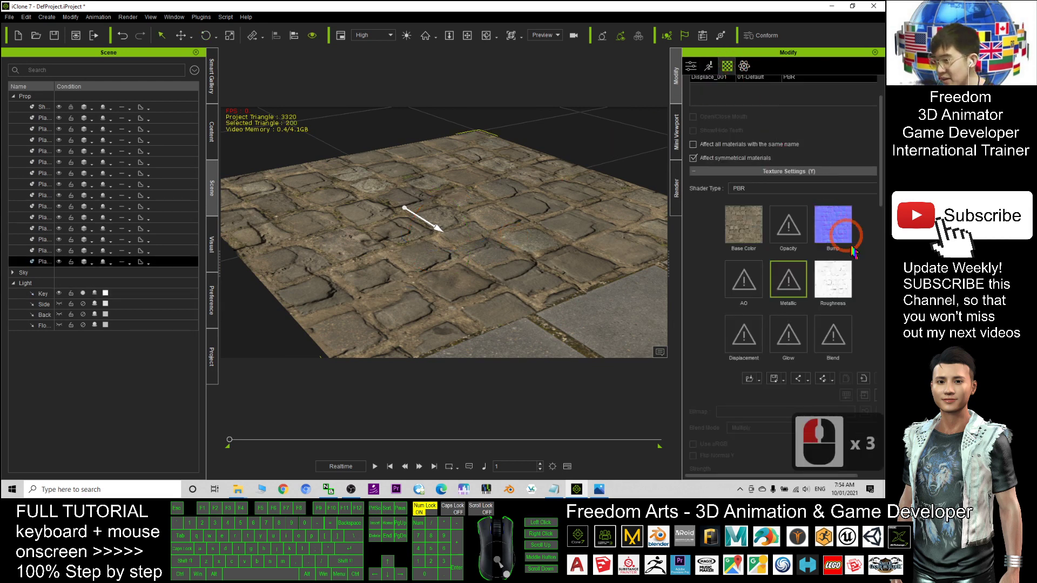
left_click(842, 233)
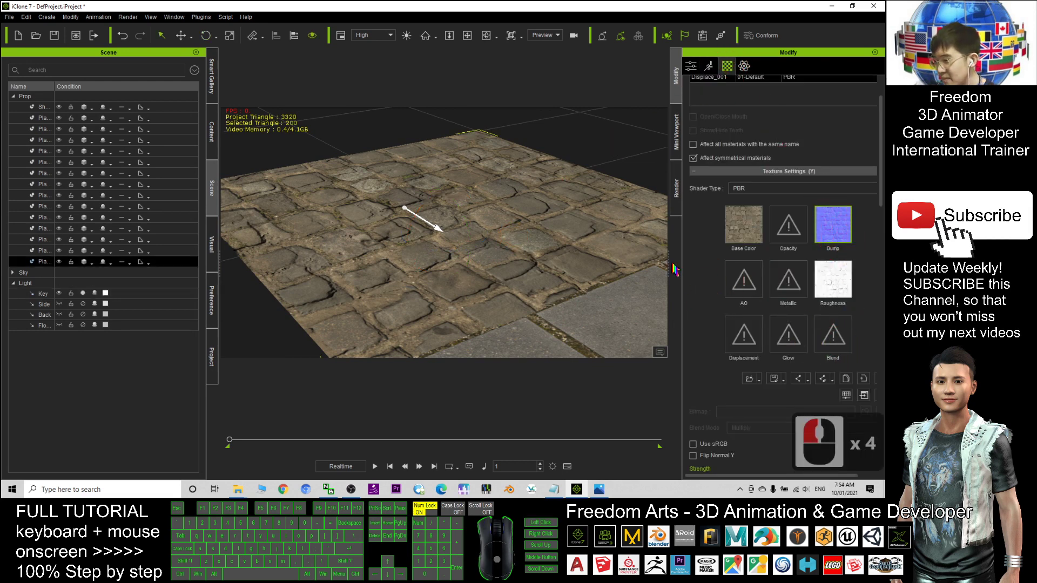
left_click_drag(668, 262, 653, 261)
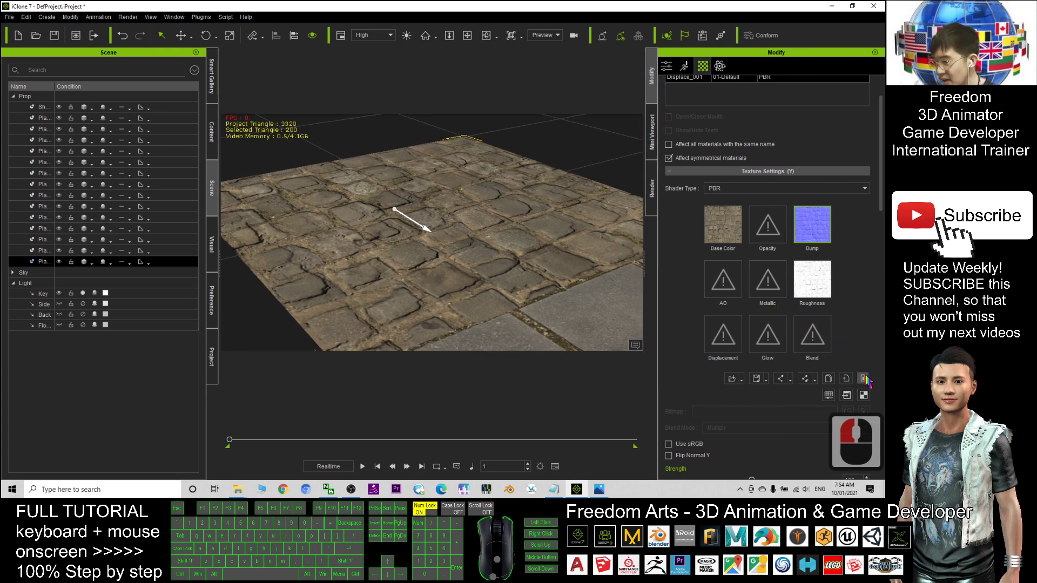
left_click(863, 378)
scroll(367, 240, "up", 3)
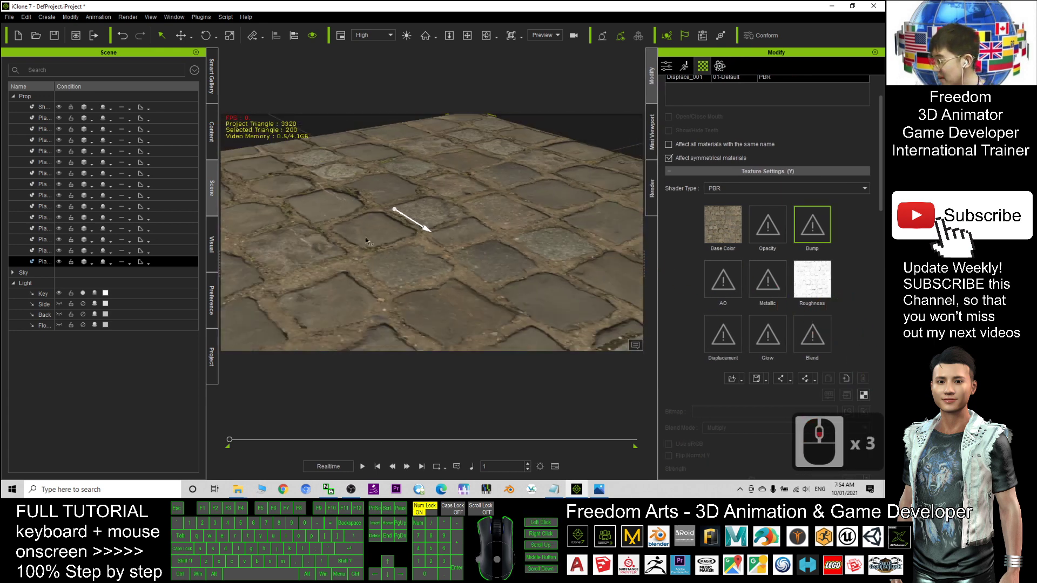
- Rotate the Key light to examine how it strikes the cobblestone tile without the Bump texture
left_click(46, 293)
key("e")
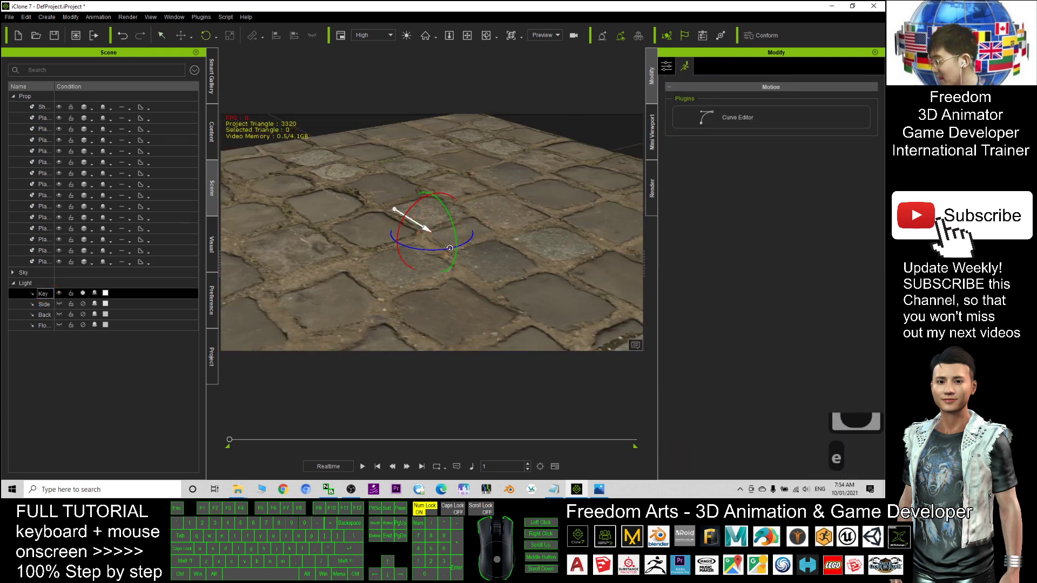
left_click_drag(430, 248, 344, 281)
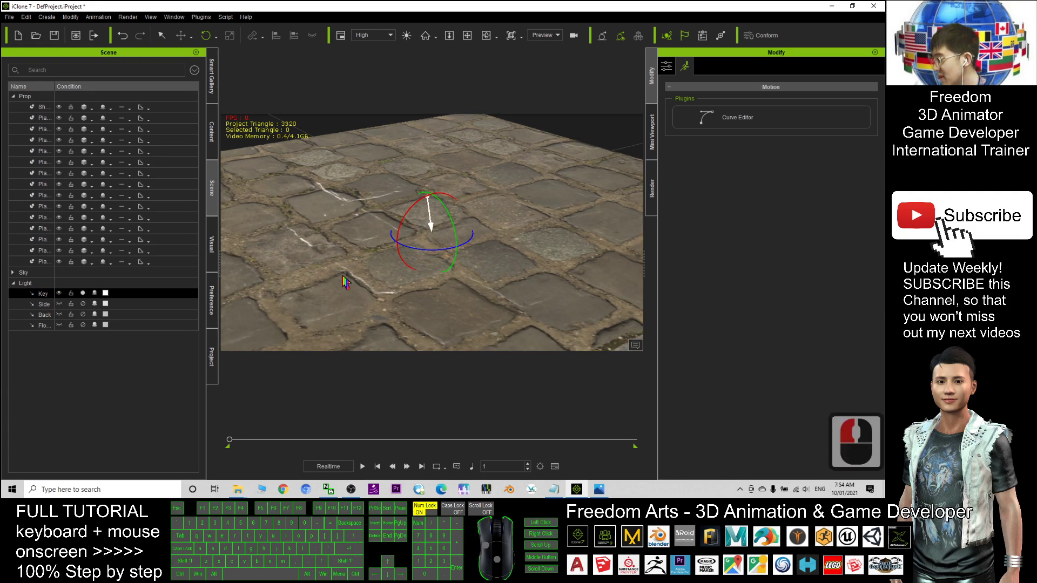
key("q")
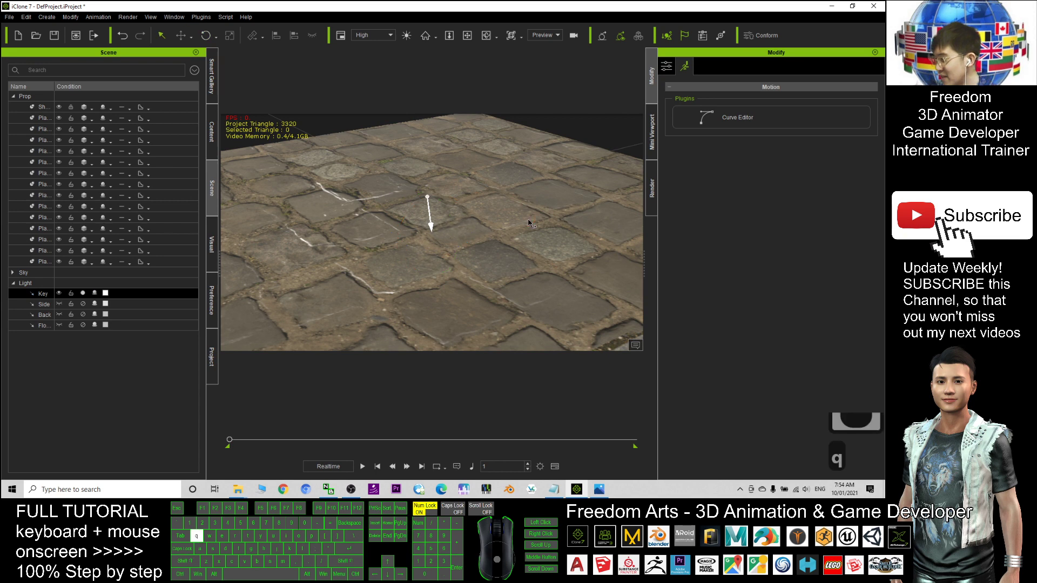
- Remove the Roughness texture from the cobblestone tile's material
left_click(526, 212)
left_click(702, 66)
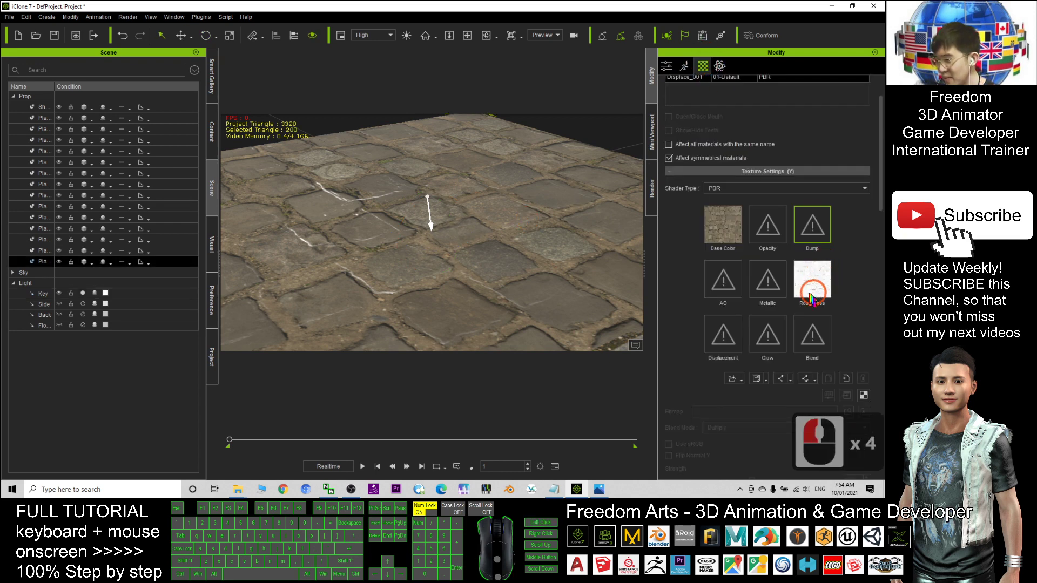
left_click(862, 378)
left_click(468, 281)
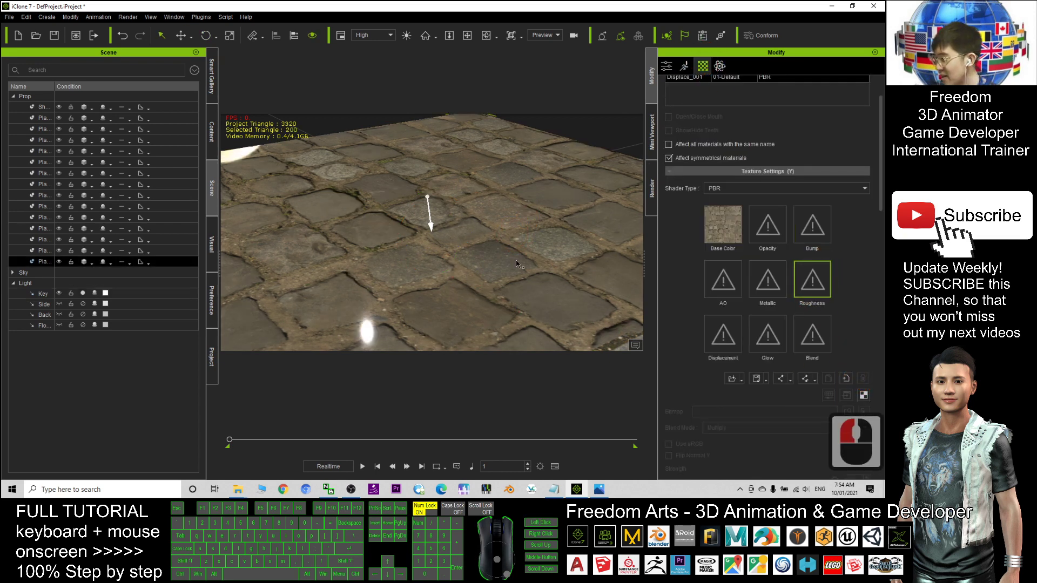
- Rotate the Key light to examine its reflection on the cobblestone tile without Bump and Roughness textures
scroll(519, 246, "down", 10)
left_click(44, 294)
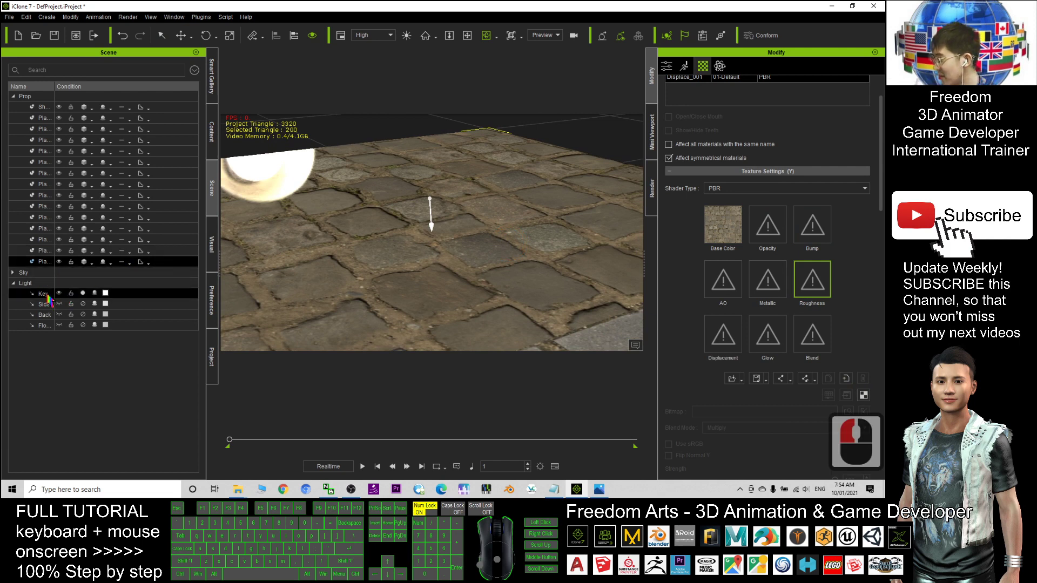
key("e")
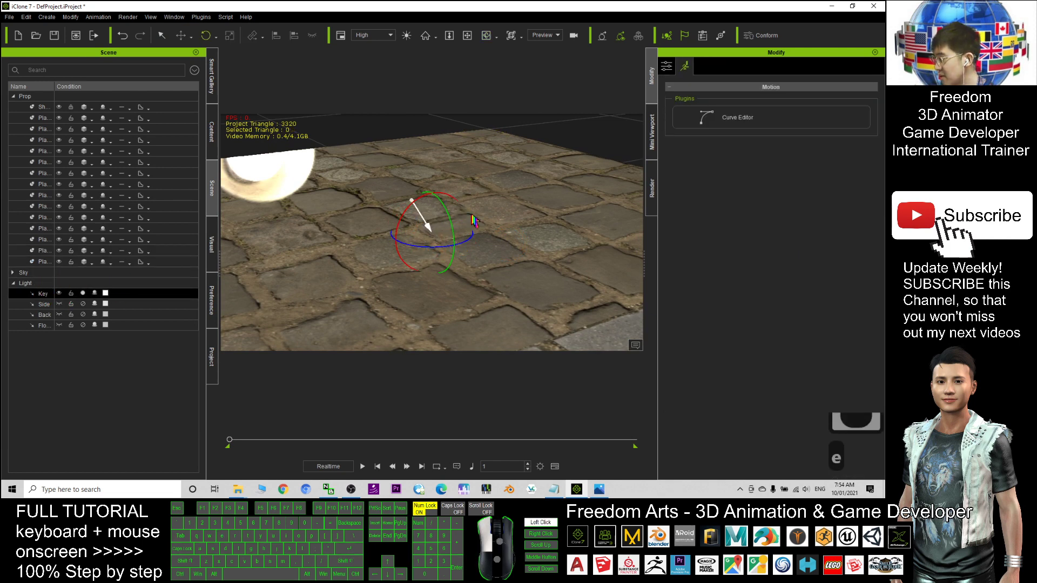
left_click(369, 467)
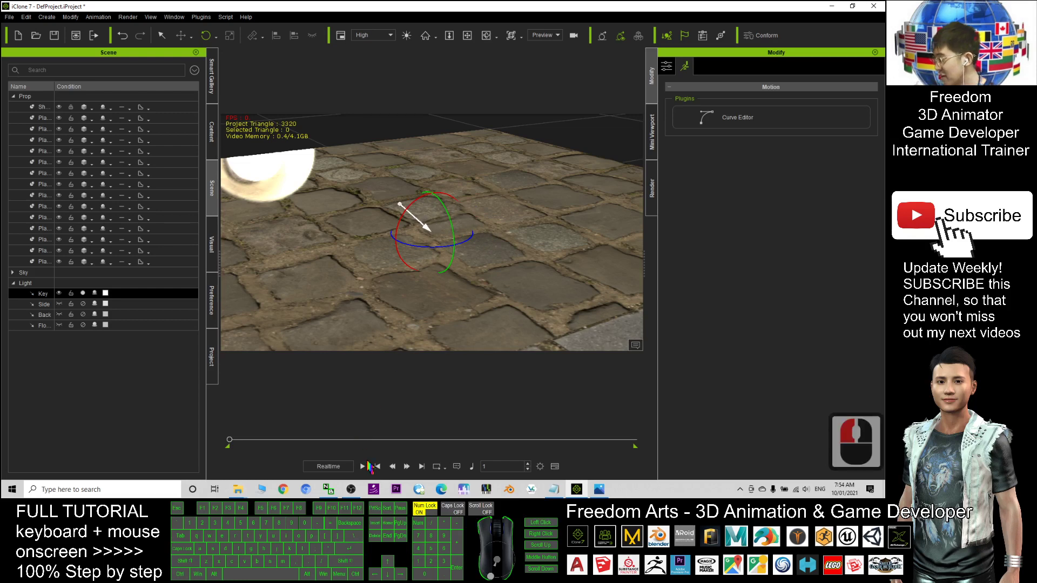
- Load cobblestone_05_nor_1k.jpg from File Explorer into the cobblestone tile's Bump channel, importing it as a Normal Map
mouse_move(238, 489)
left_click(263, 465)
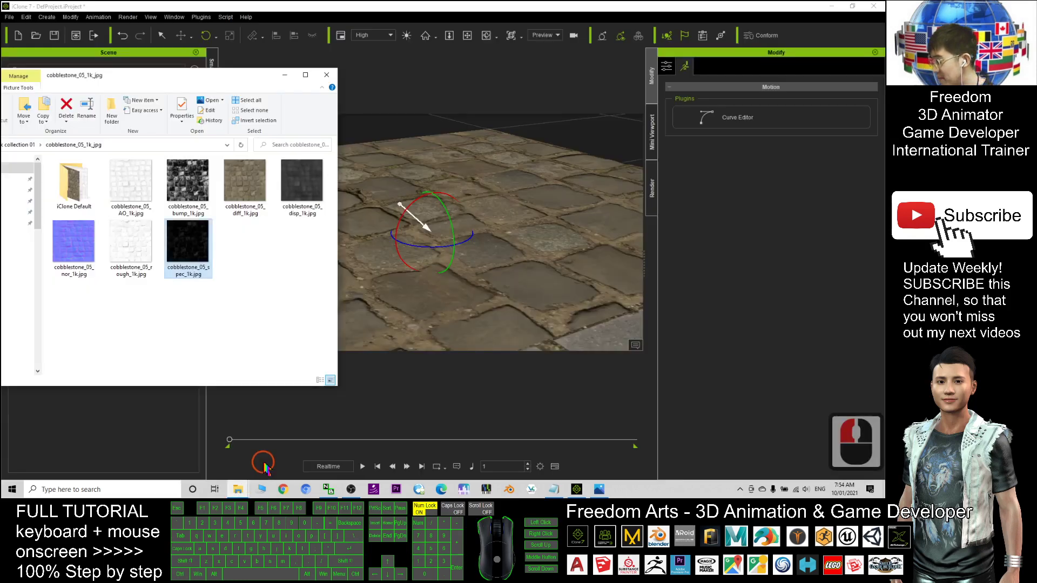
left_click(516, 209)
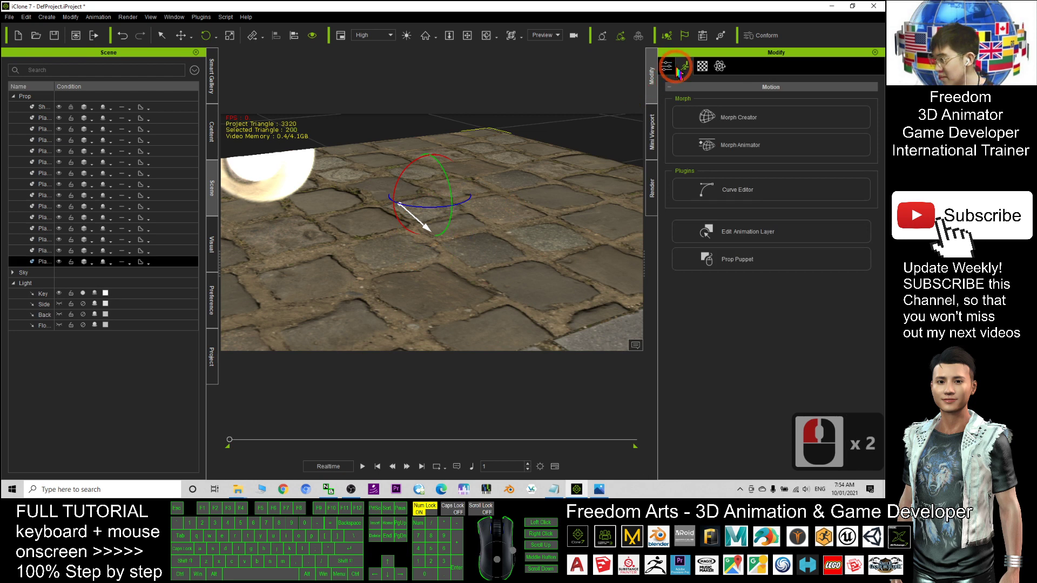
left_click(702, 66)
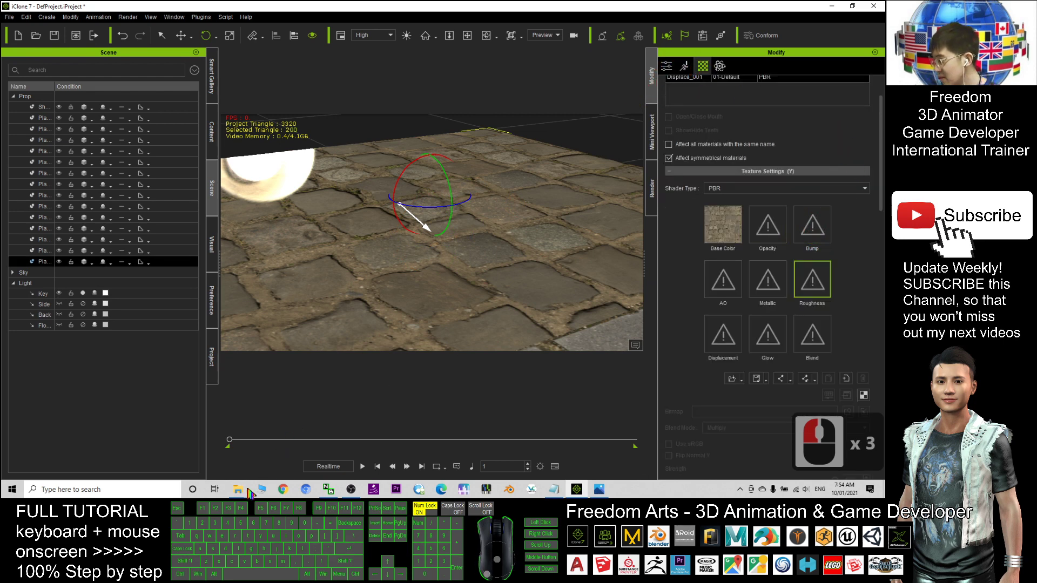
mouse_move(240, 489)
left_click(237, 448)
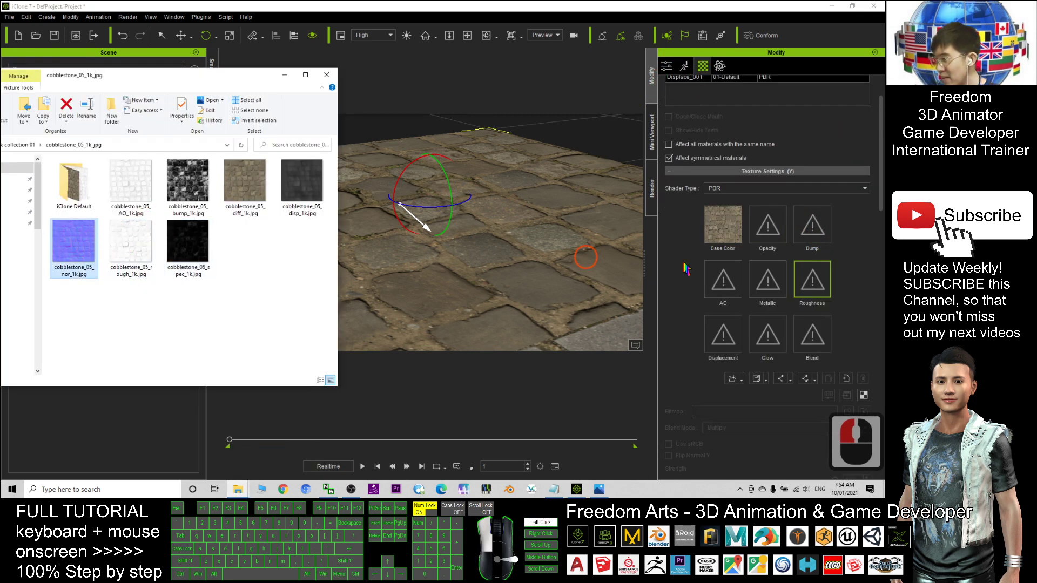
left_click_drag(685, 269, 822, 237)
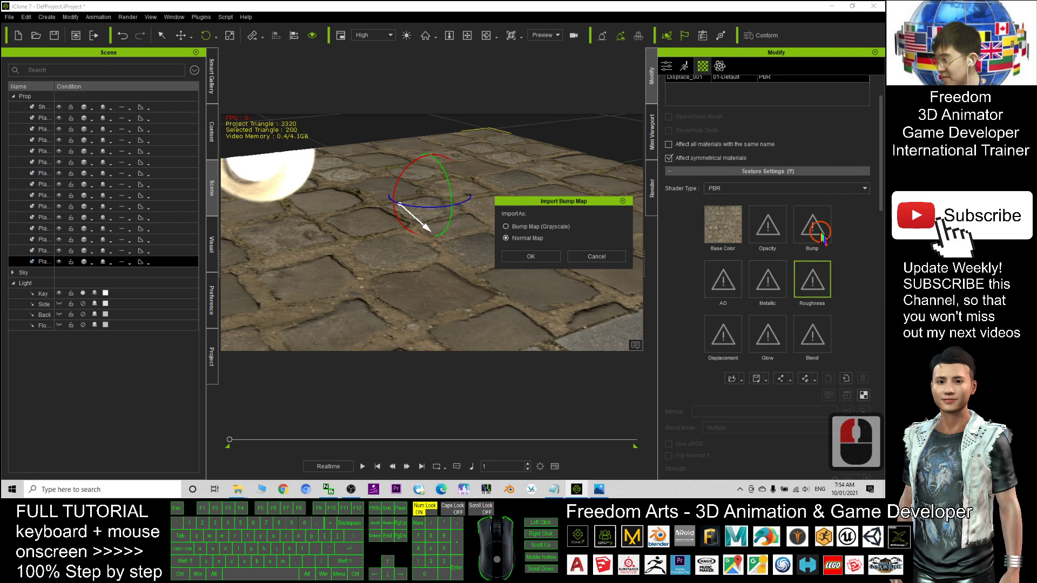
left_click(516, 252)
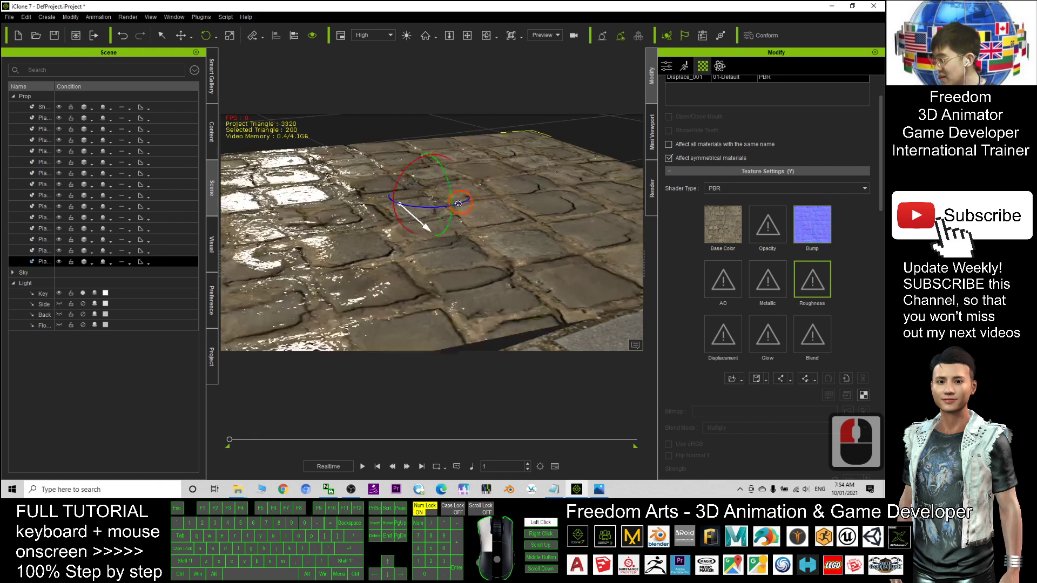
- Rotate the Key light to examine the reflections on the normal-mapped cobblestones, and open the light's settings
left_click_drag(457, 203, 481, 213)
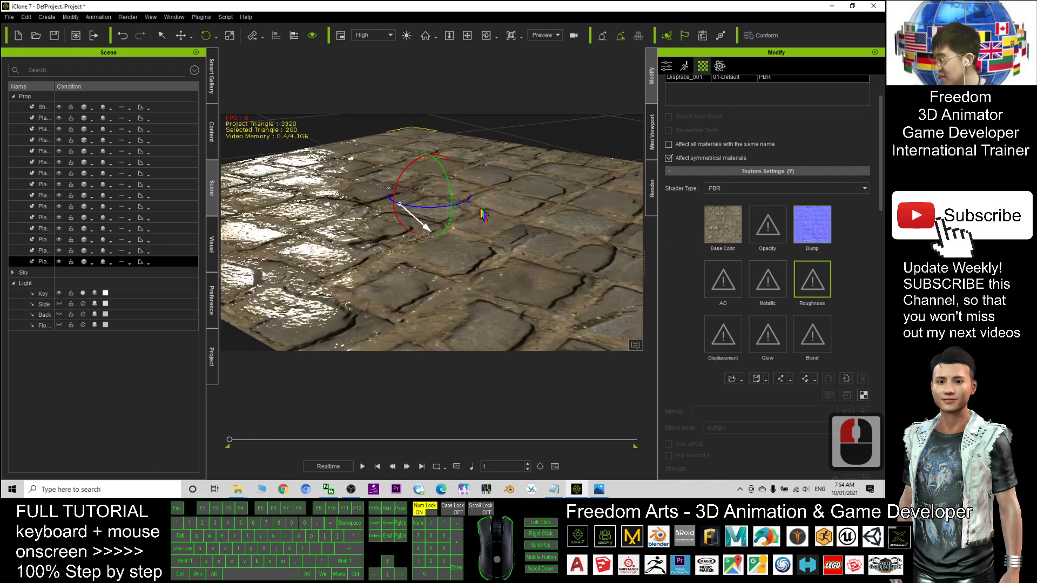
left_click(46, 294)
left_click_drag(467, 239, 460, 243)
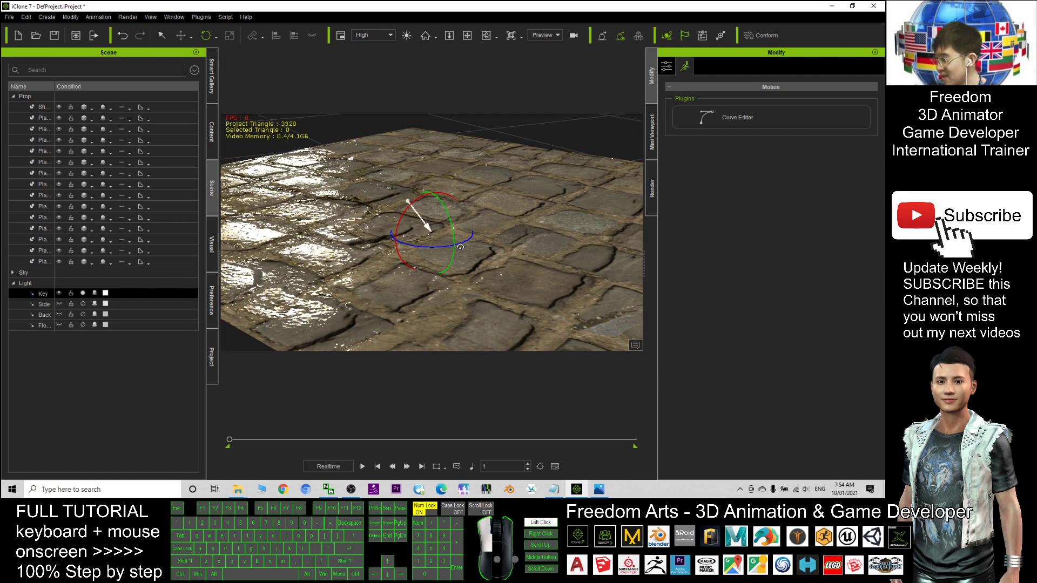
left_click(665, 66)
left_click(227, 239)
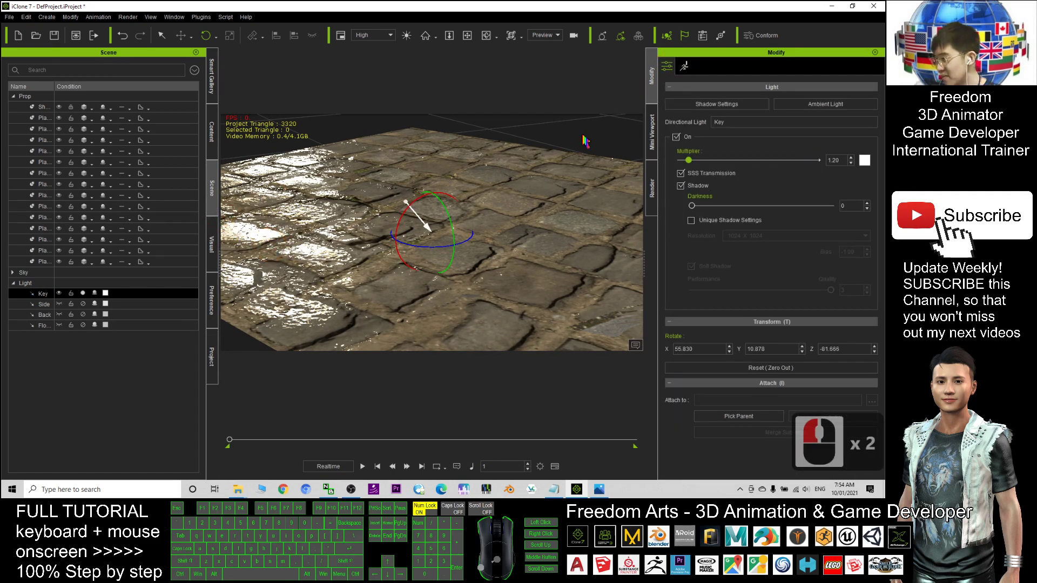
- Load cobblestone_05_rough_1k.jpg from File Explorer into the cobblestone tile's Roughness channel
left_click(546, 233)
left_click(703, 66)
left_click(770, 281)
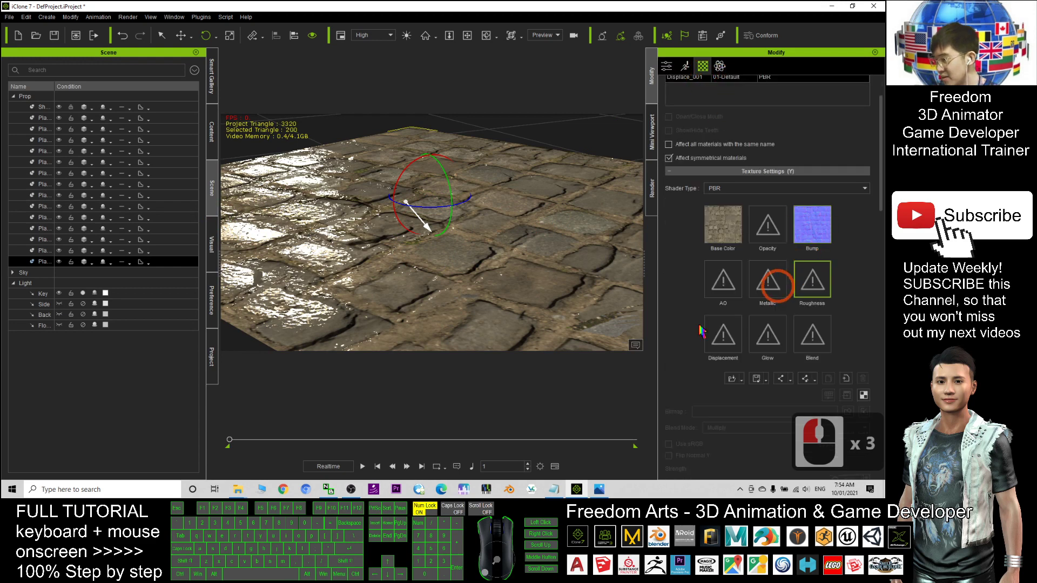
mouse_move(242, 487)
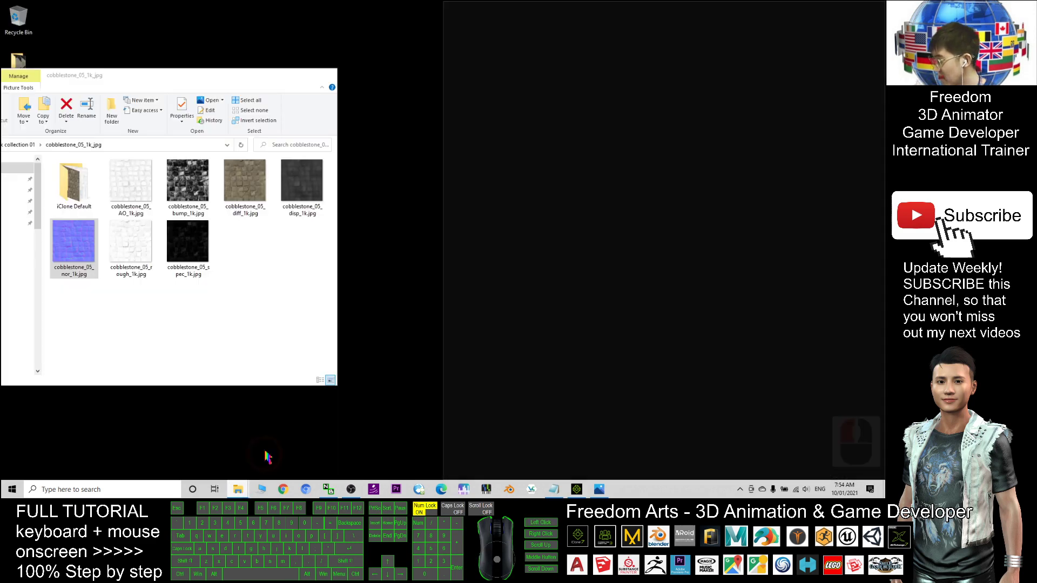
left_click(261, 455)
left_click_drag(131, 246, 810, 281)
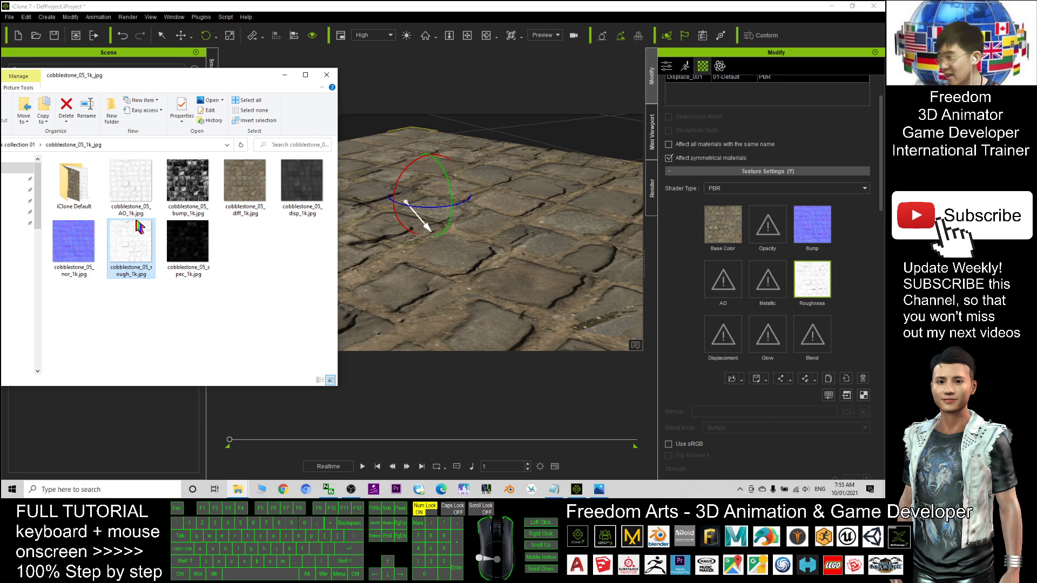
- Load cobblestone_05_spec_1k.jpg into the cobblestone material's Metallic channel and cobblestone_05_AO_1k.jpg into its AO channel
left_click_drag(188, 244, 767, 278)
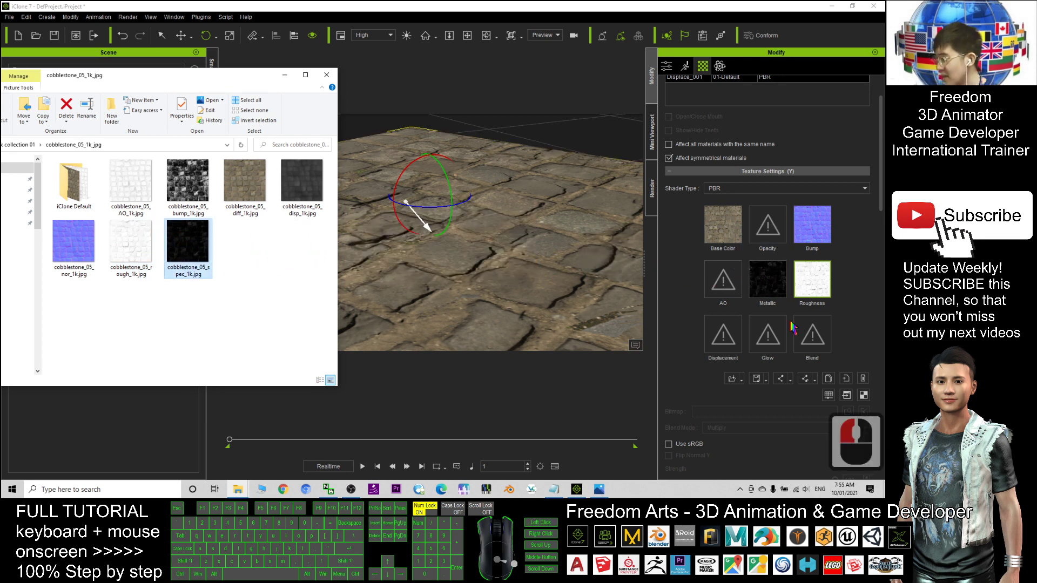
left_click_drag(130, 181, 720, 282)
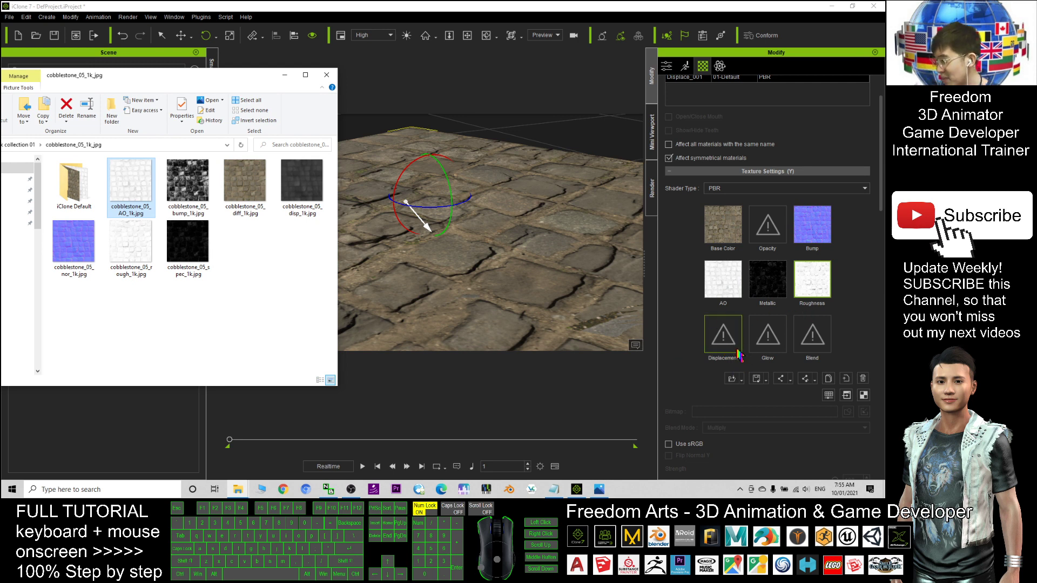
- Load cobblestone_05_disp_1k.jpg into the cobblestone tile's Displacement channel, importing it as Height Map (Grayscale)
left_click_drag(303, 186, 723, 341)
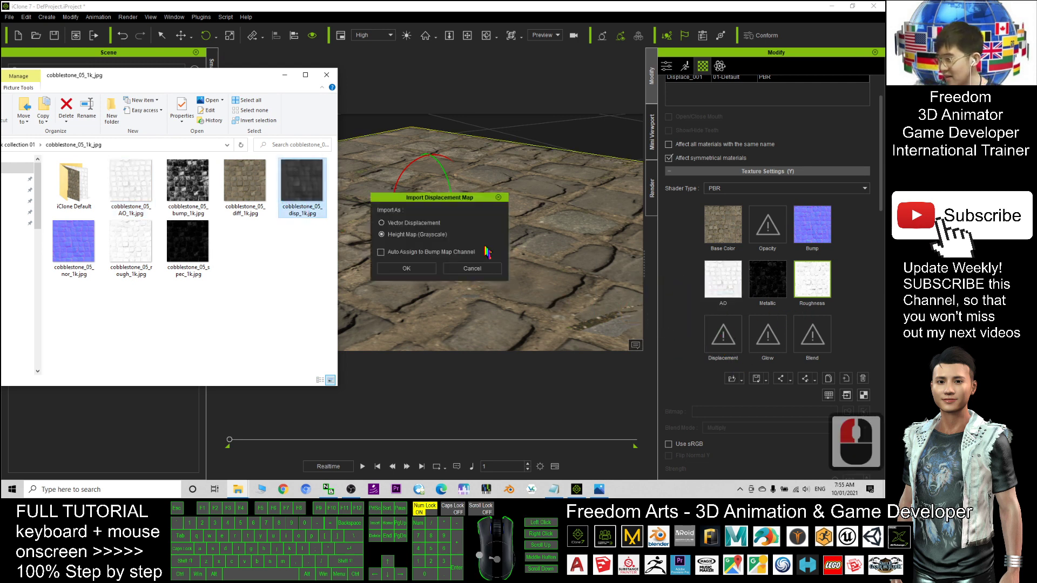
left_click(406, 269)
scroll(517, 197, "up", 4)
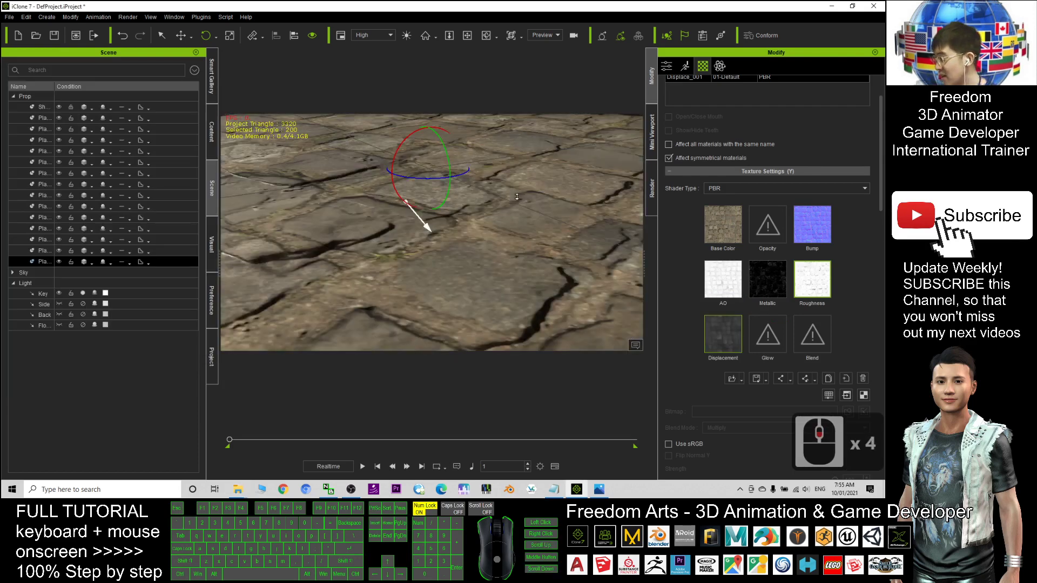
scroll(517, 197, "down", 14)
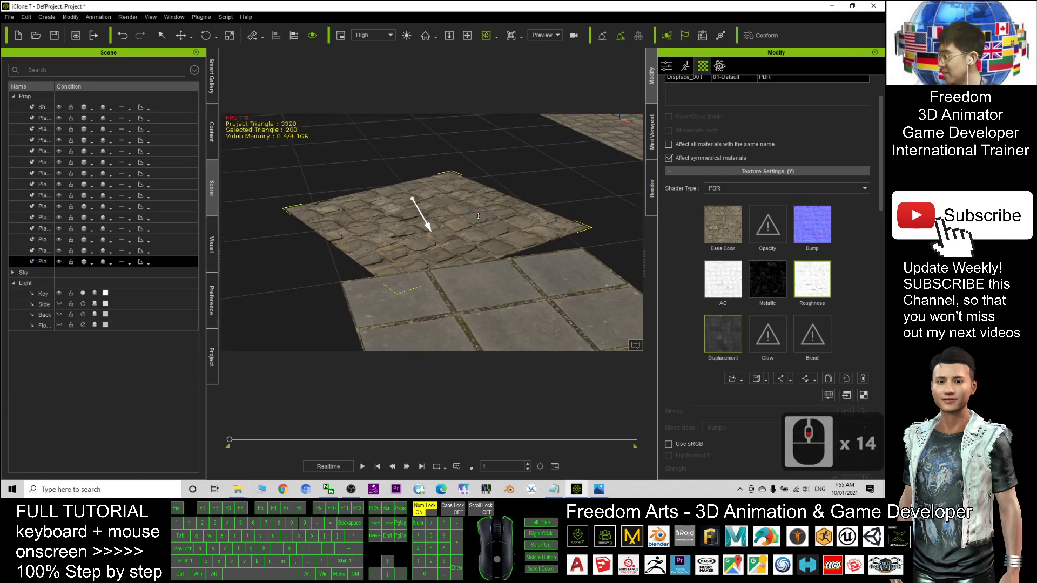
- Rotate the cobblestone tile slightly about Z and reset its Z rotation to 0
key("e")
left_click_drag(427, 231, 450, 230)
double_click(667, 66)
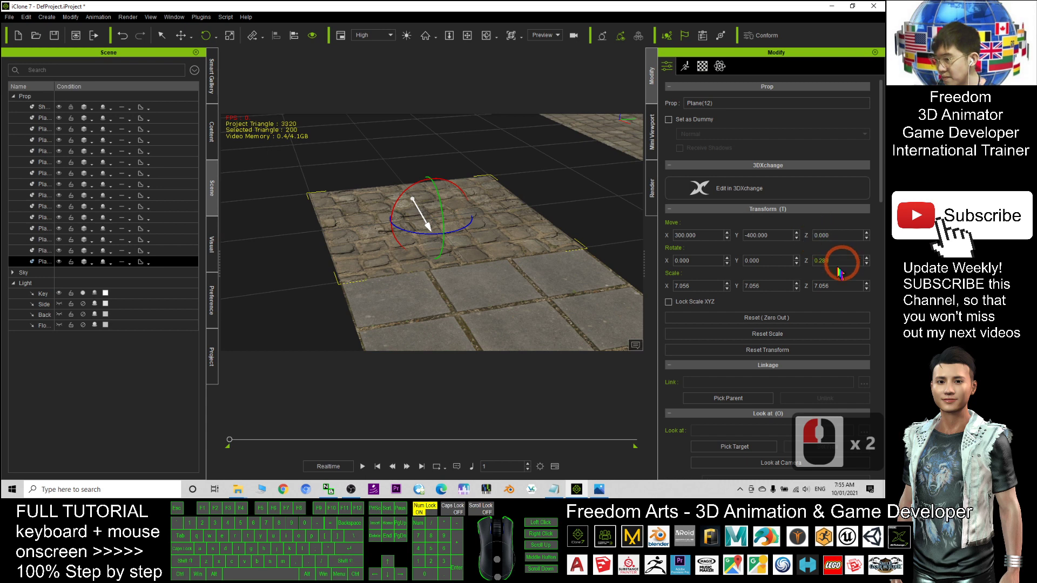
type("0")
key("Return")
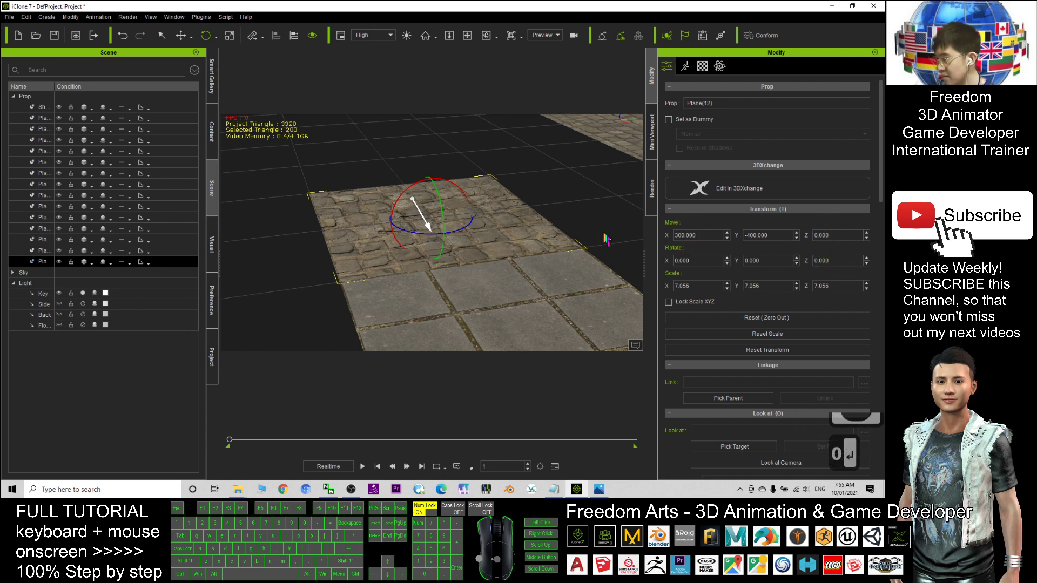
- Select the Key light and rotate it to about -118 degrees on Z to examine the cobblestones' shading up close
scroll(606, 239, "up", 8)
left_click(43, 293)
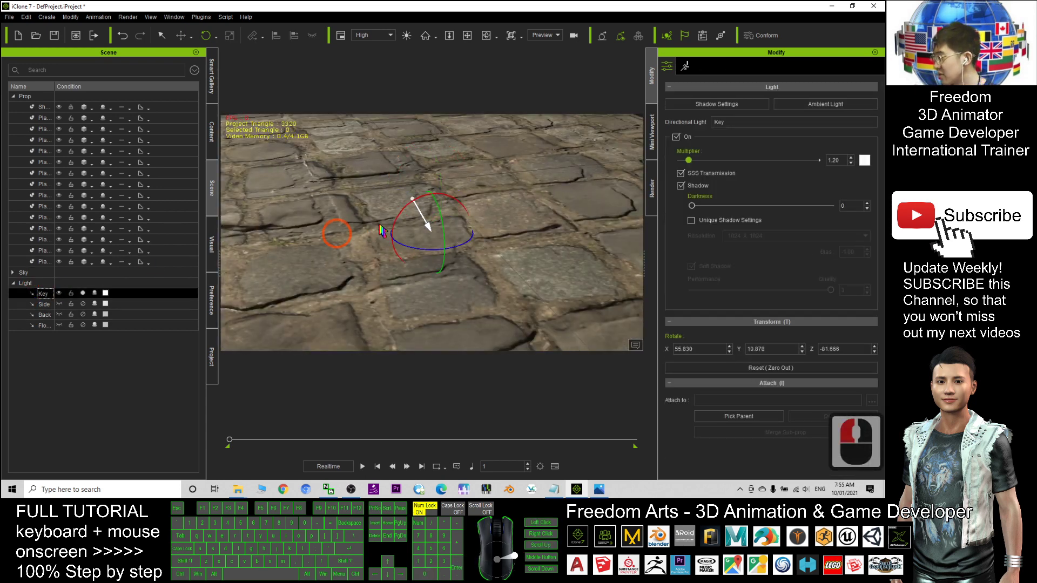
left_click_drag(468, 243, 624, 176)
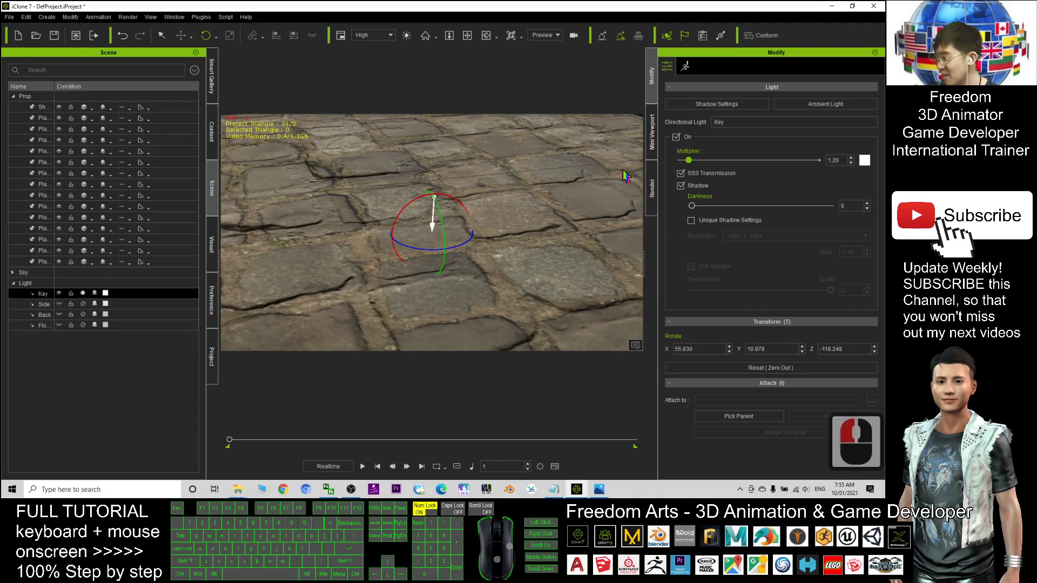
- Reload cobblestone_05_diff_1k.jpg from File Explorer into the cobblestone tile's Base Color channel
left_click(490, 242)
left_click(702, 65)
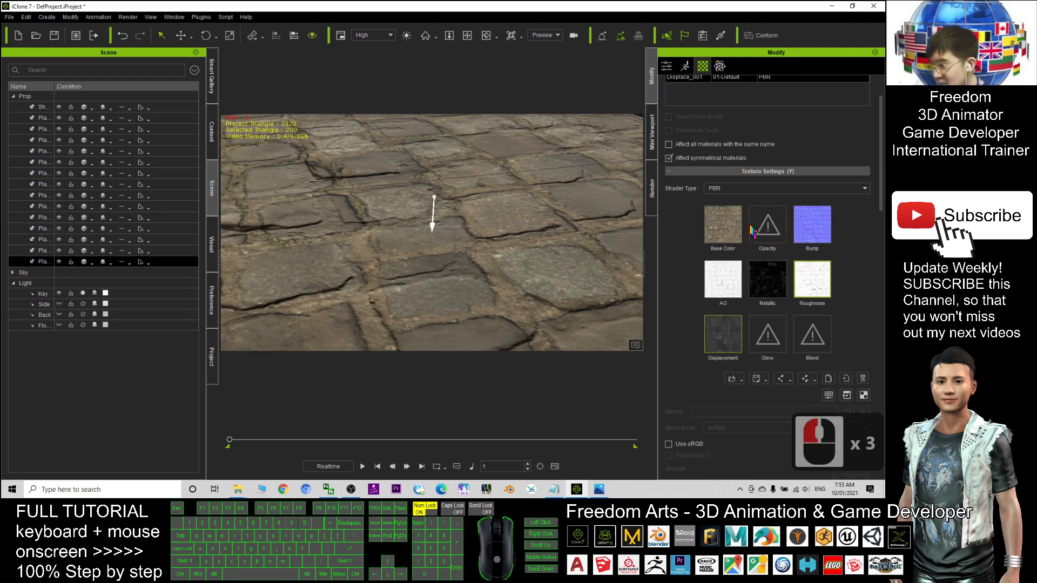
scroll(545, 261, "down", 8)
mouse_move(237, 489)
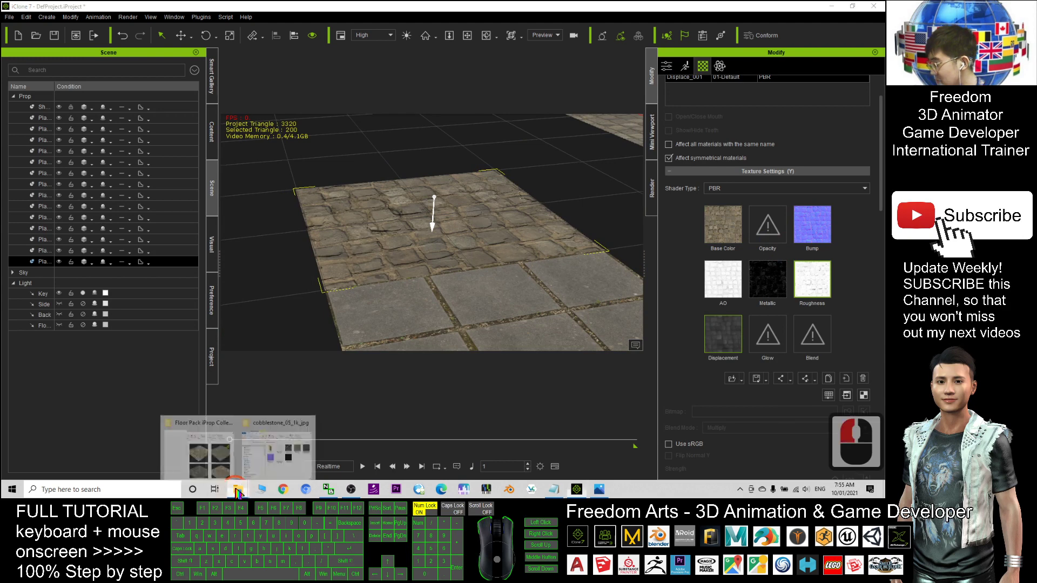
left_click(273, 460)
left_click(131, 180)
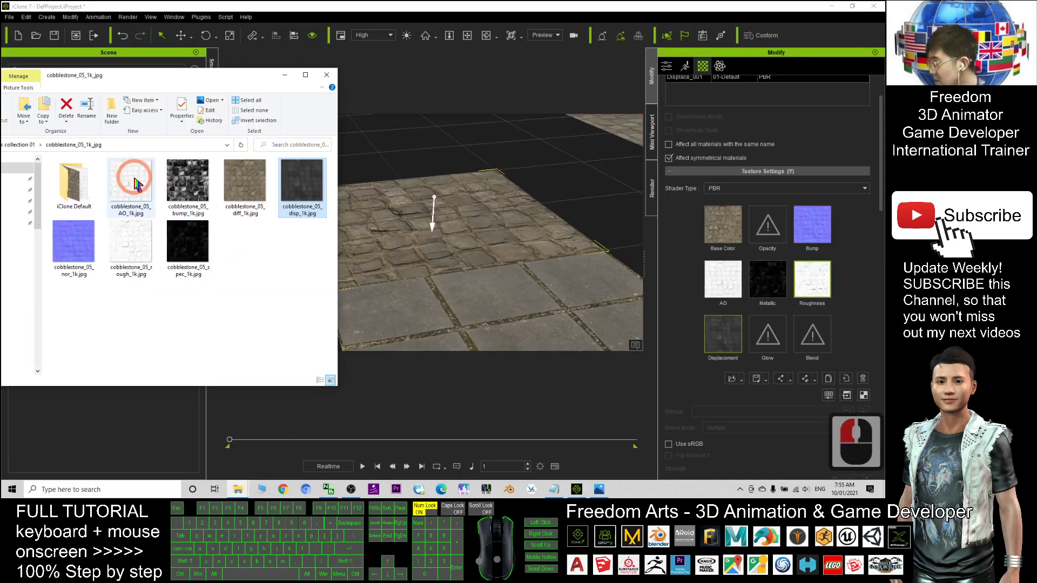
left_click(244, 187)
left_click_drag(245, 186, 723, 224)
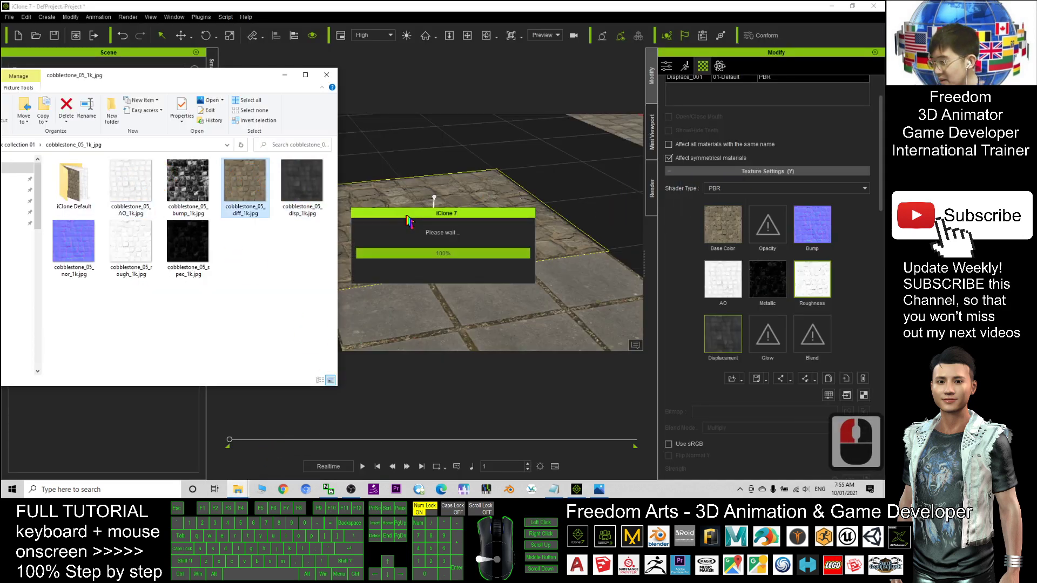
left_click(407, 218)
- Select the Key light and rotate it about its vertical axis over the cobblestone tile
scroll(407, 212, "up", 10)
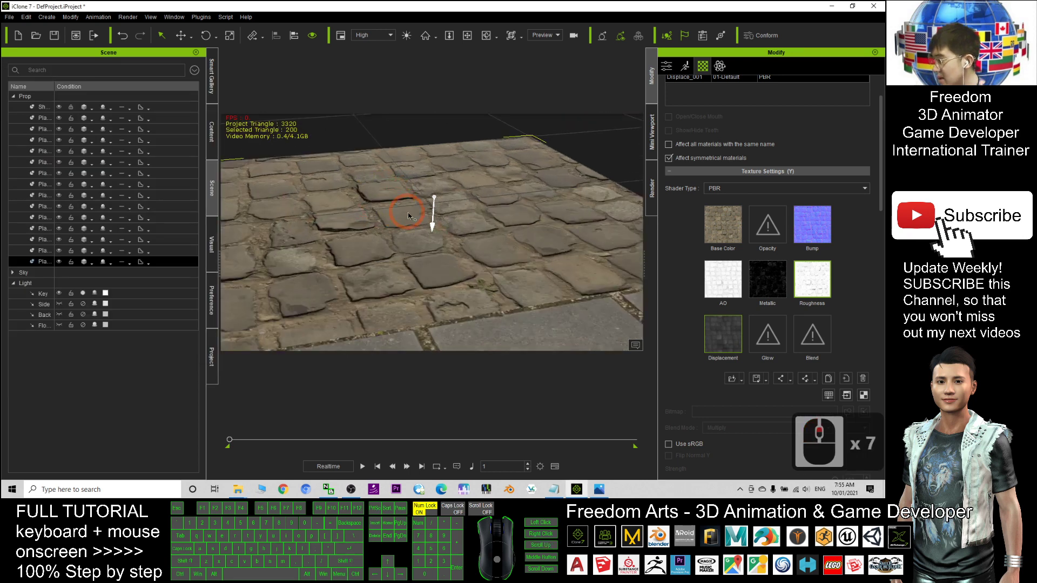
left_click(43, 293)
key("e")
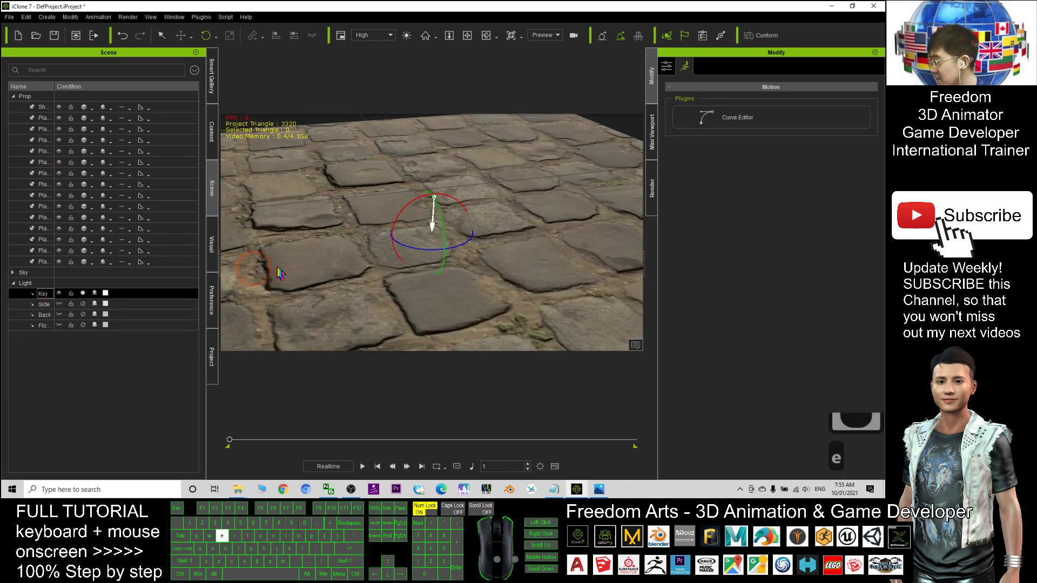
left_click_drag(467, 238, 436, 254)
- Rotate the Key light over a close-up of the small plant growing between the cobblestones to examine the shading
key("c")
left_click_drag(421, 294, 411, 263)
key("x")
scroll(488, 257, "down", 5)
scroll(510, 250, "up", 6)
scroll(526, 250, "down", 3)
key("c")
scroll(411, 264, "up", 3)
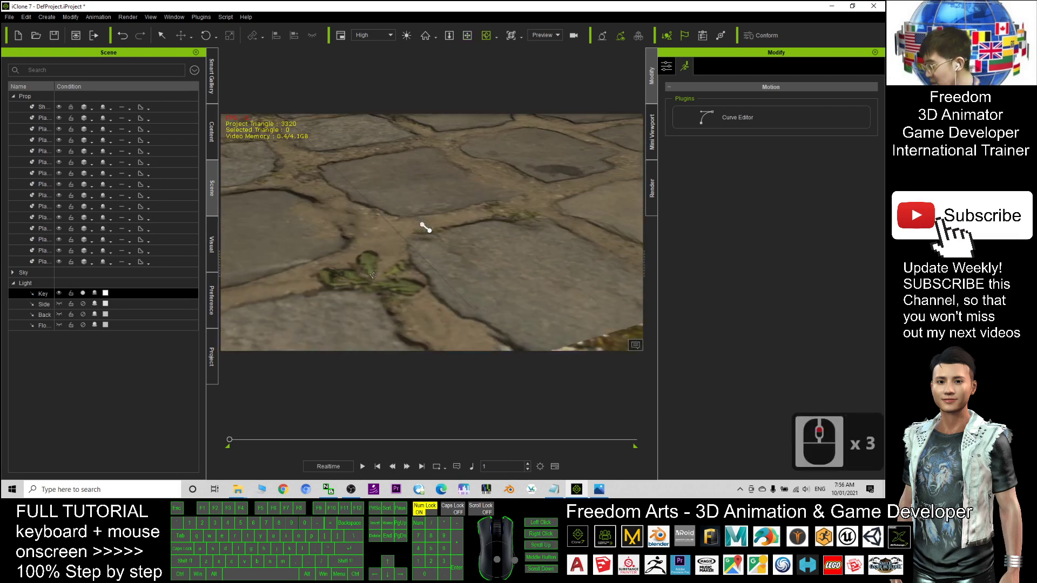
middle_click_drag(372, 276, 473, 251)
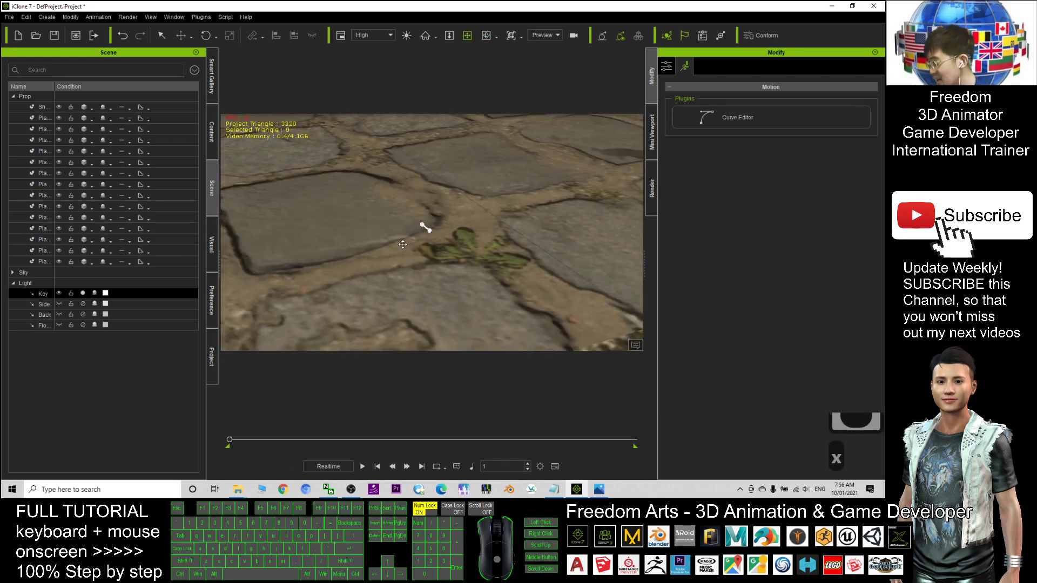
key("e")
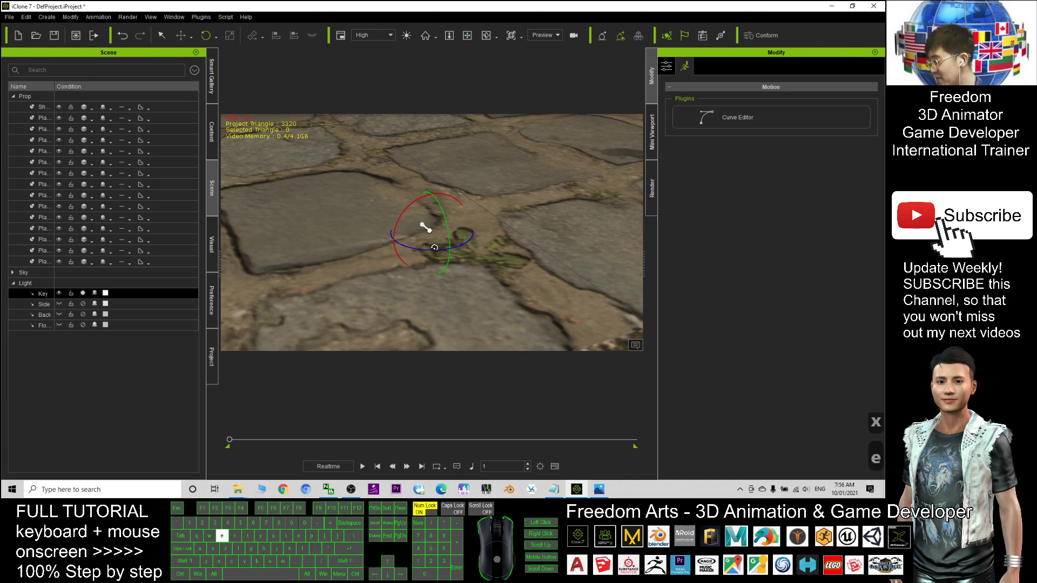
mouse_move(465, 245)
left_mouse_down()
mouse_move(389, 235)
mouse_move(424, 249)
left_mouse_up()
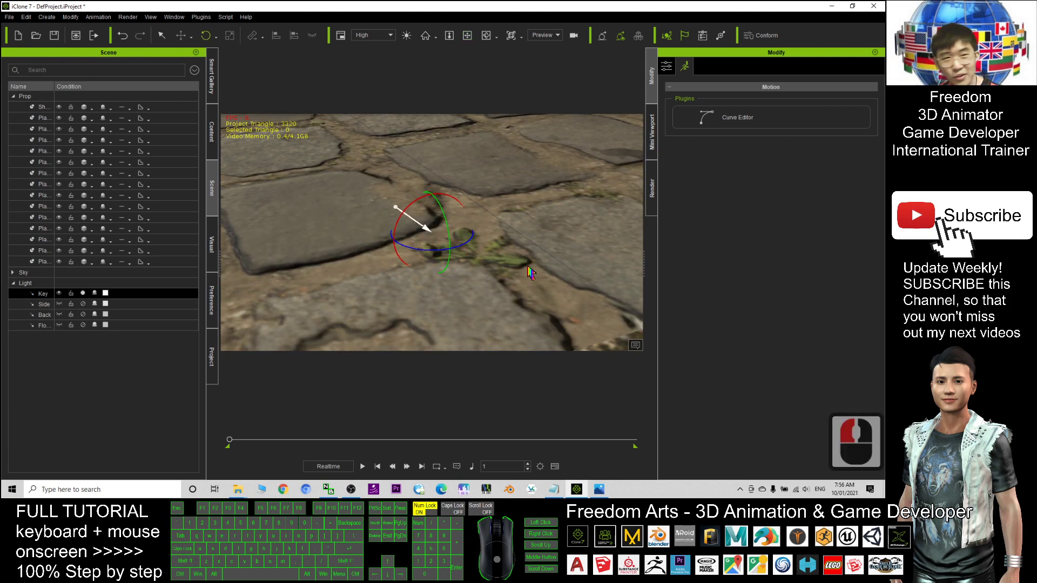
- Select the cobblestone tile, show its texture channels and review the matching maps in the cobblestone_05_1k_jpg folder in File Explorer
key("q")
left_click(547, 227)
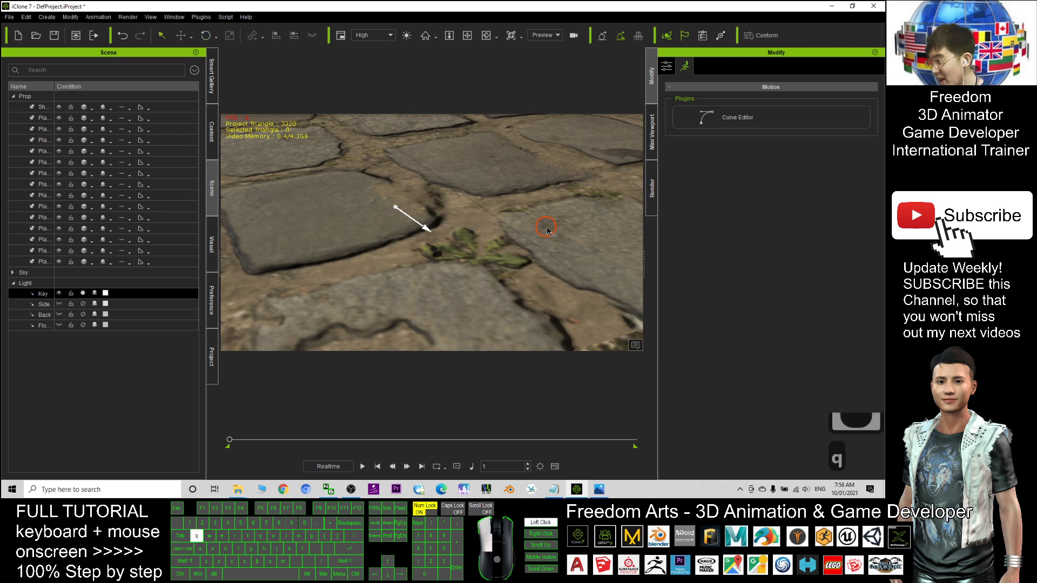
left_click(702, 68)
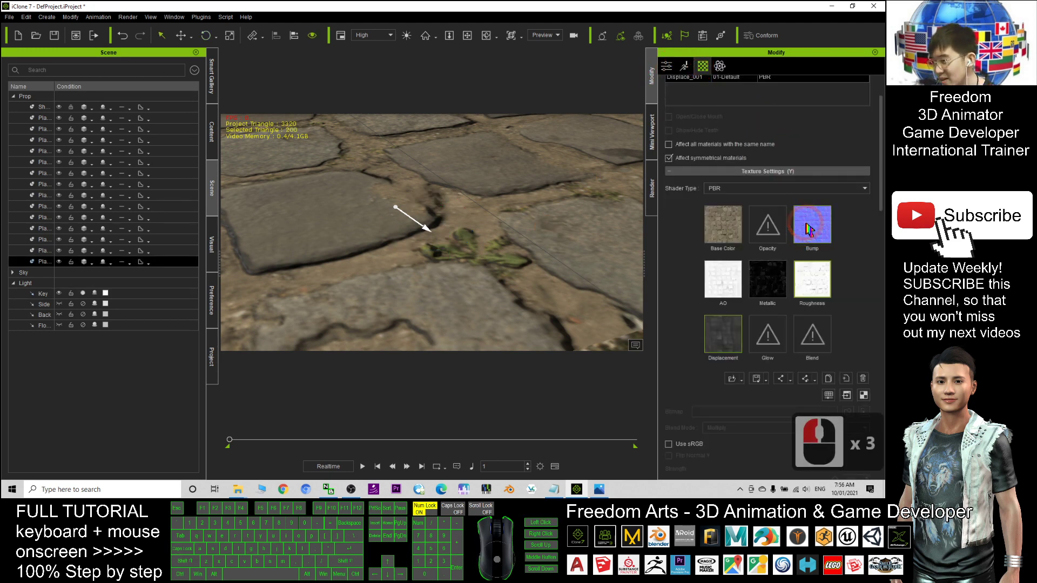
mouse_move(241, 490)
left_click(270, 454)
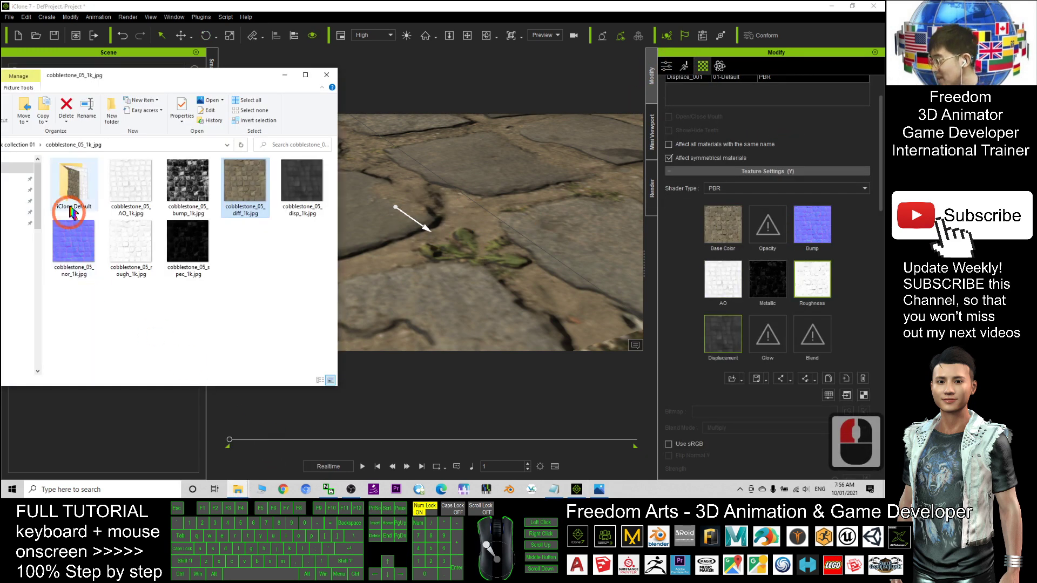
left_click_drag(103, 281, 325, 157)
left_click(249, 323)
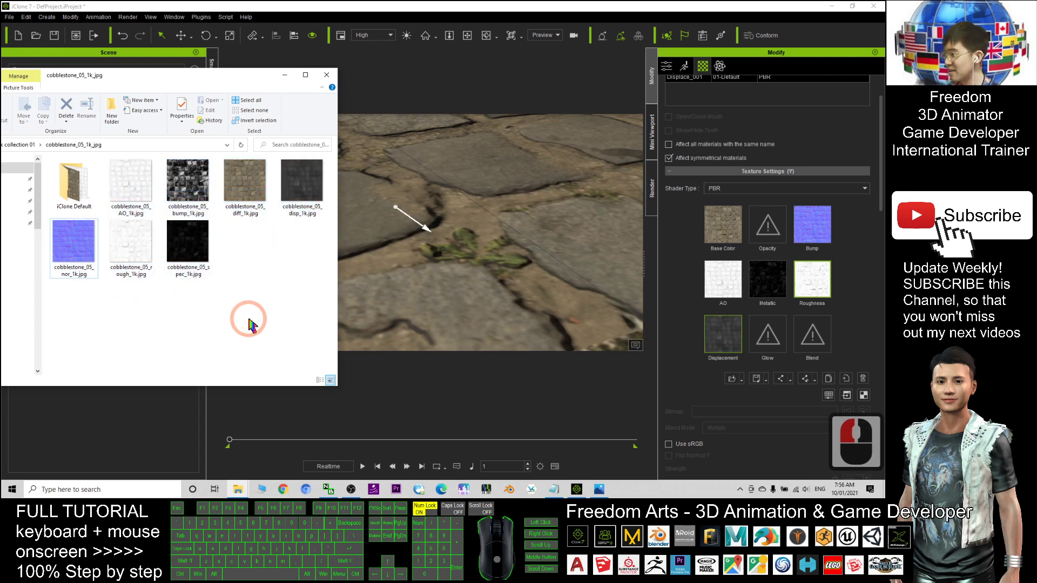
- Remove the Base Color, Bump, Roughness, AO, Metallic and Displacement textures from the cobblestone tile's material
left_click(728, 215)
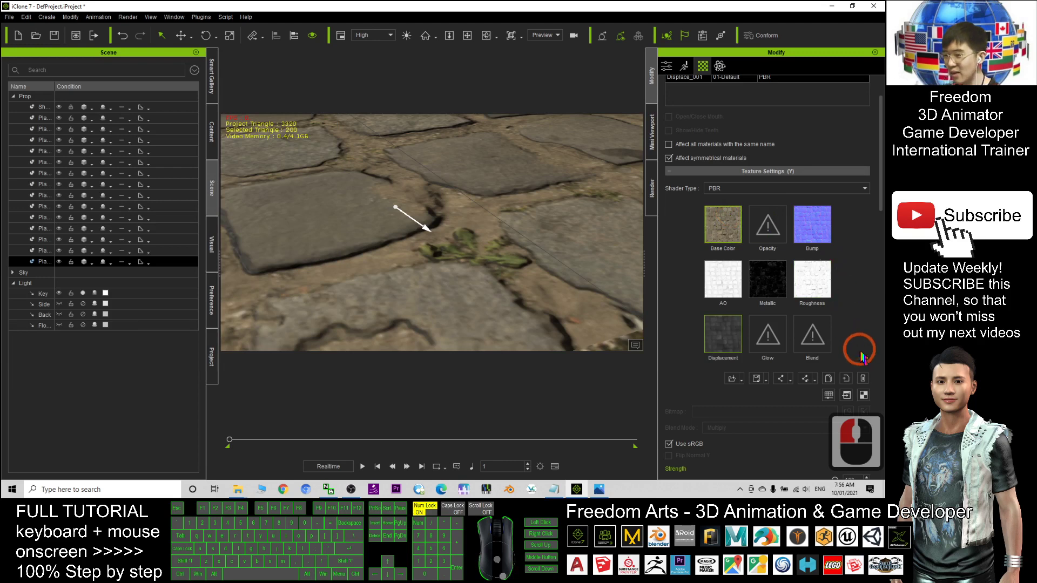
left_click(862, 379)
left_click(816, 227)
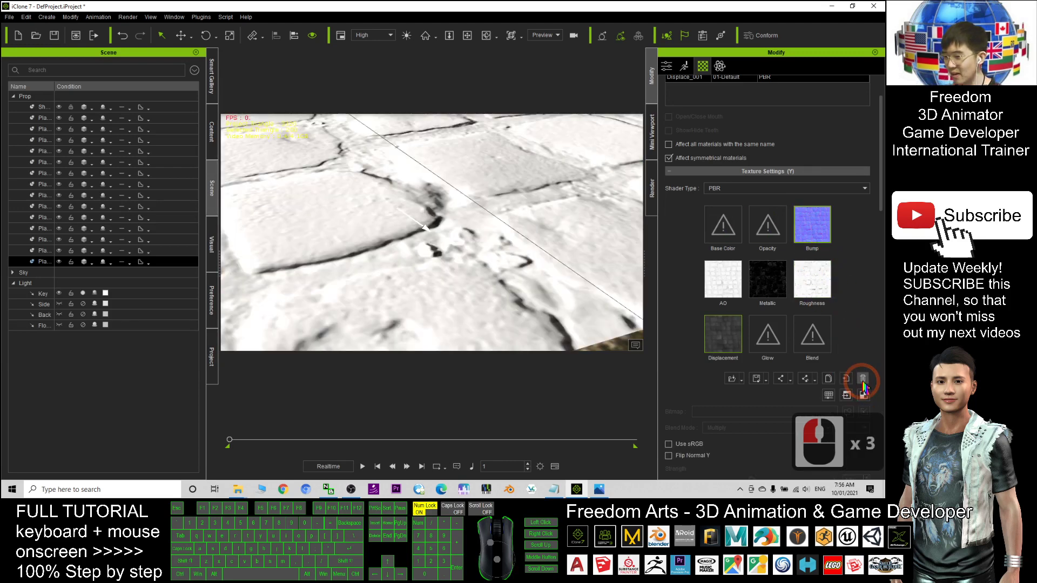
left_click(862, 379)
left_click(812, 280)
left_click(710, 274)
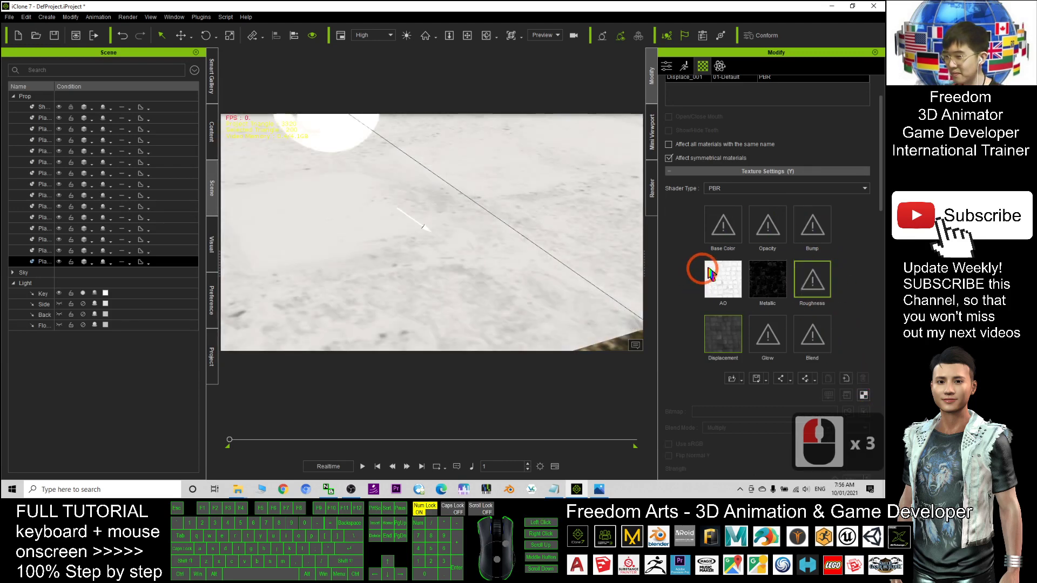
left_click(863, 378)
left_click(767, 279)
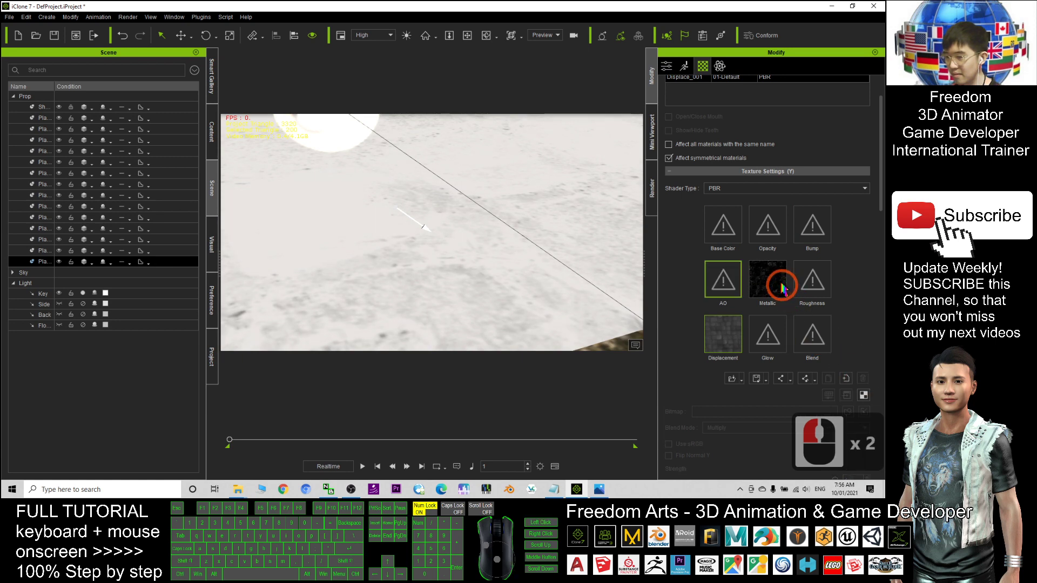
left_click(862, 378)
left_click(723, 333)
left_click(846, 378)
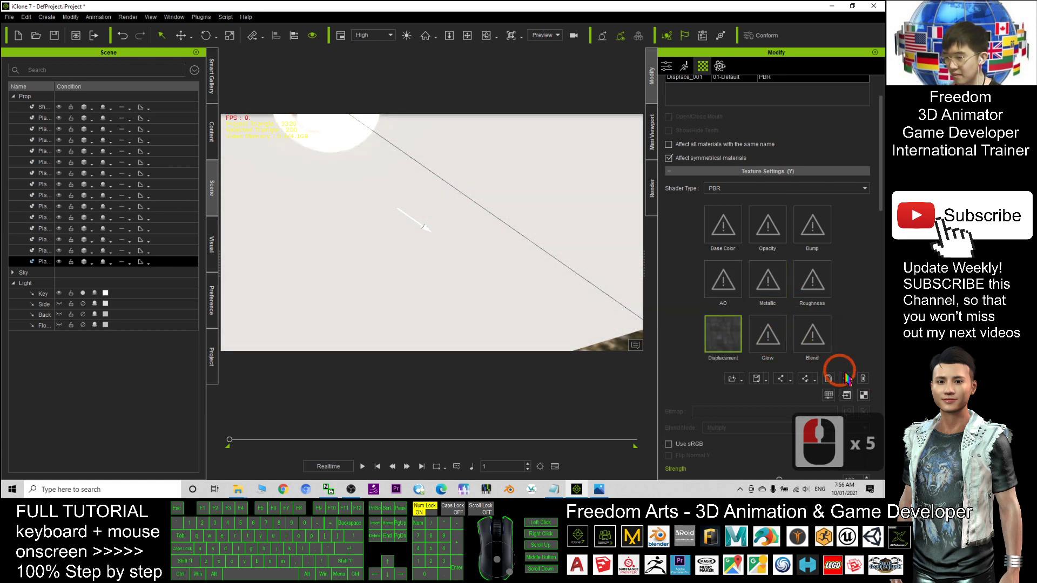
left_click(863, 378)
- Delete the grey paving-slab tile next to the blank floor tile
scroll(543, 242, "down", 15)
key("c")
left_click_drag(501, 237, 546, 276)
key("q")
left_click(545, 278)
key("Delete")
- Select the blank floor tile and open its texture settings
scroll(546, 275, "up", 8)
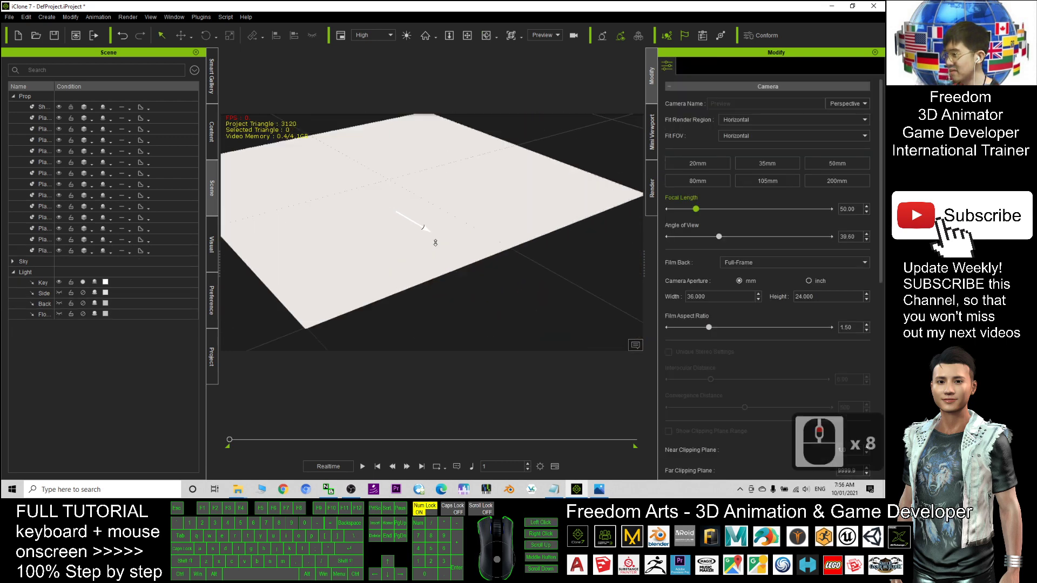
key("x")
mouse_move(373, 233)
left_mouse_down()
mouse_move(363, 246)
mouse_move(354, 236)
left_mouse_up()
double_click(354, 231)
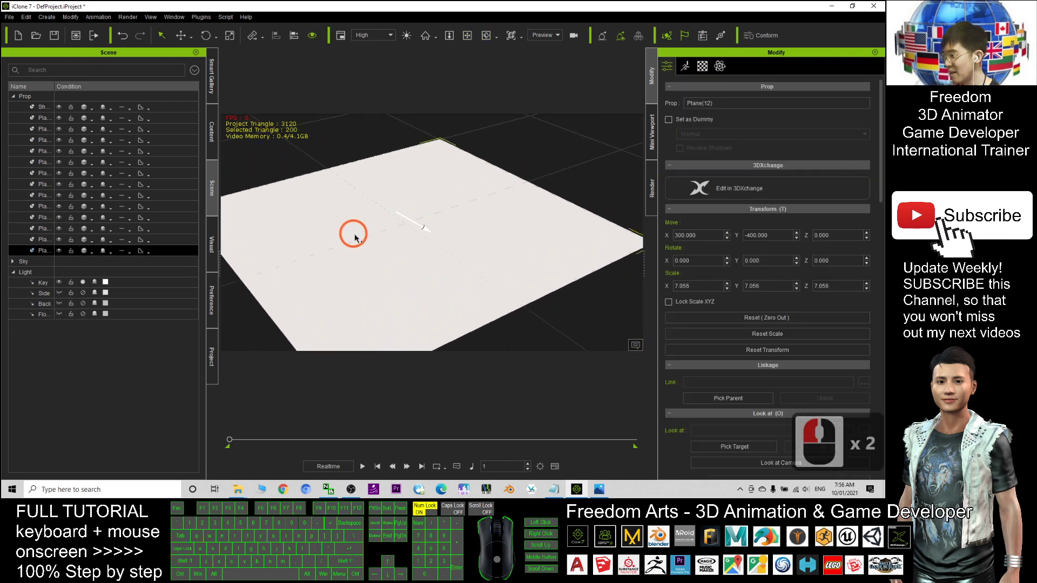
left_click(702, 66)
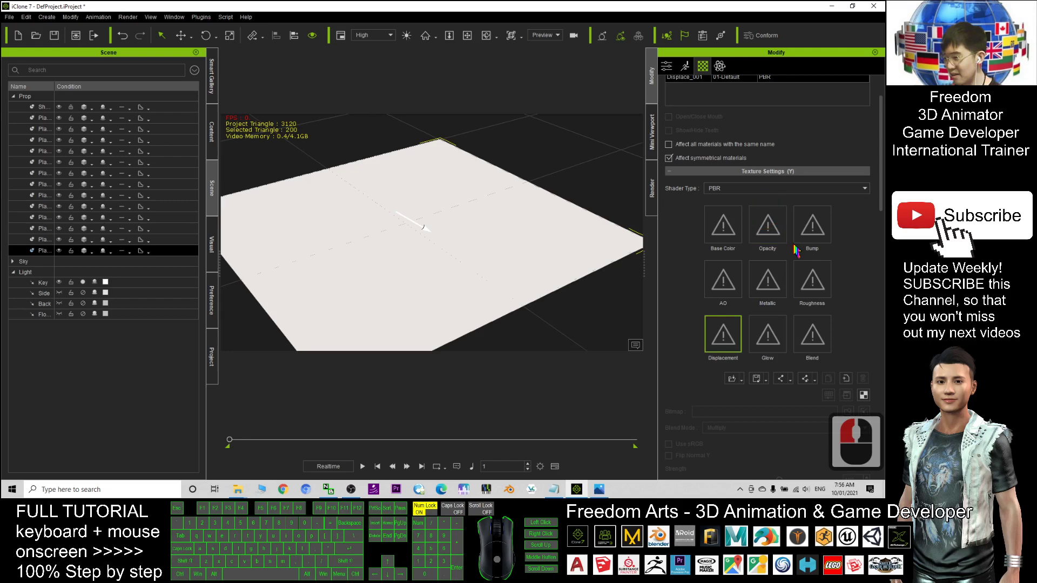
- Switch to File Explorer, go up to the Floor Texture Pack collection 01 folder and browse its preview images and texture folders
mouse_move(239, 488)
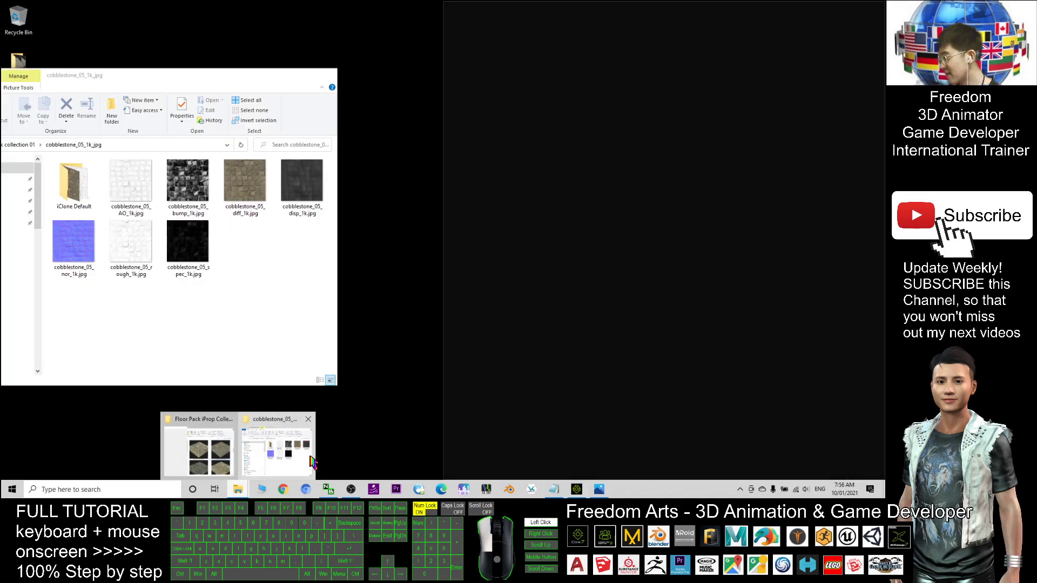
left_click(288, 454)
left_click(227, 318)
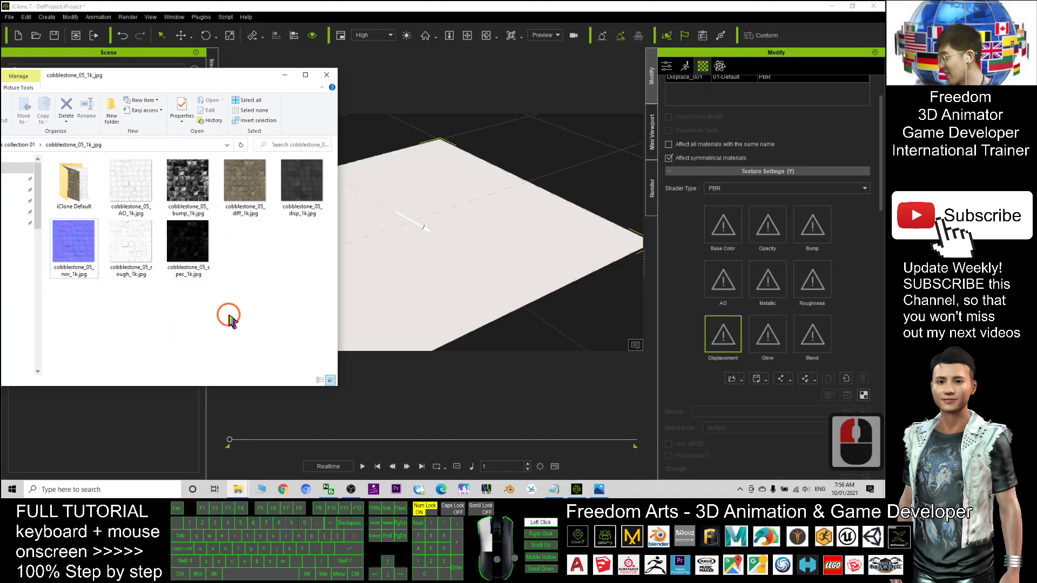
key("BackSpace")
left_click(305, 74)
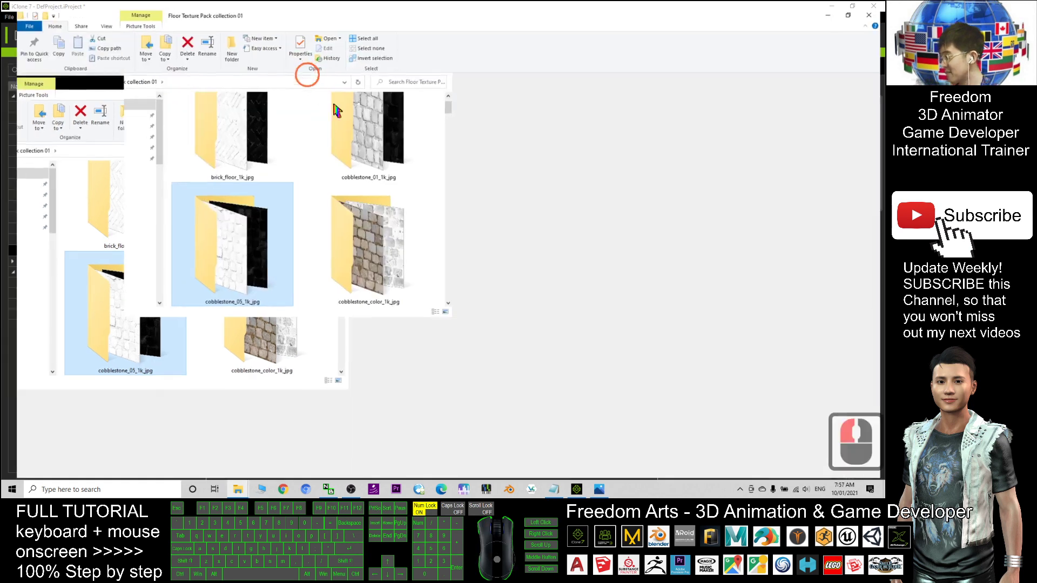
scroll(451, 216, "down", 4)
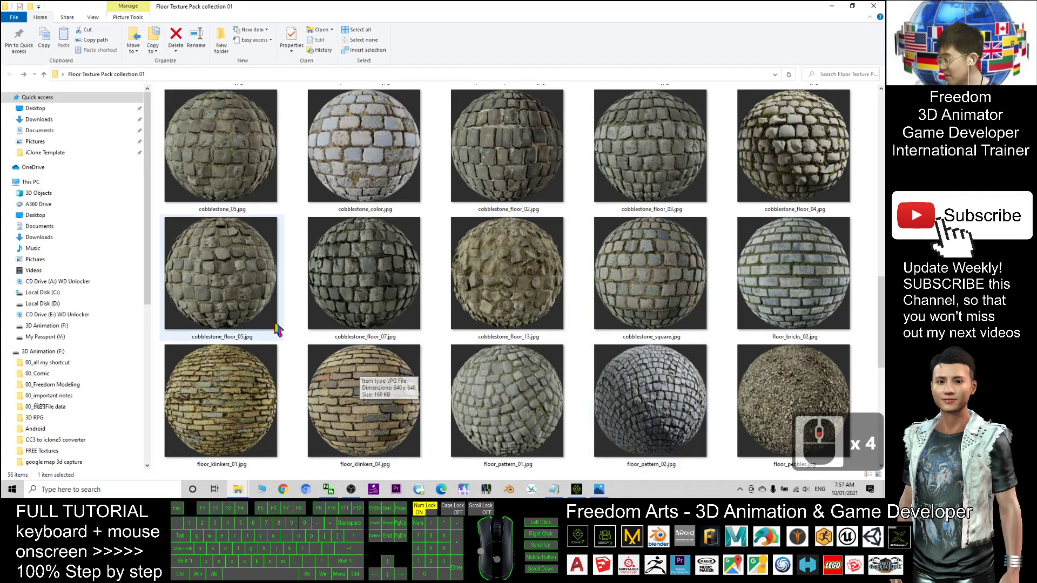
left_click(243, 301)
left_click(551, 301)
left_click(559, 311)
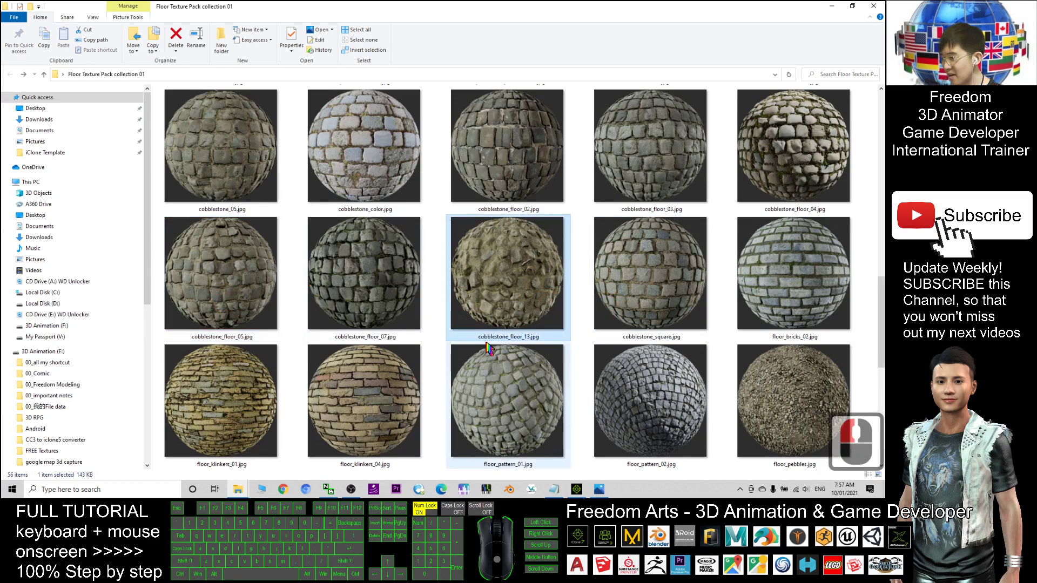
scroll(535, 334, "up", 6)
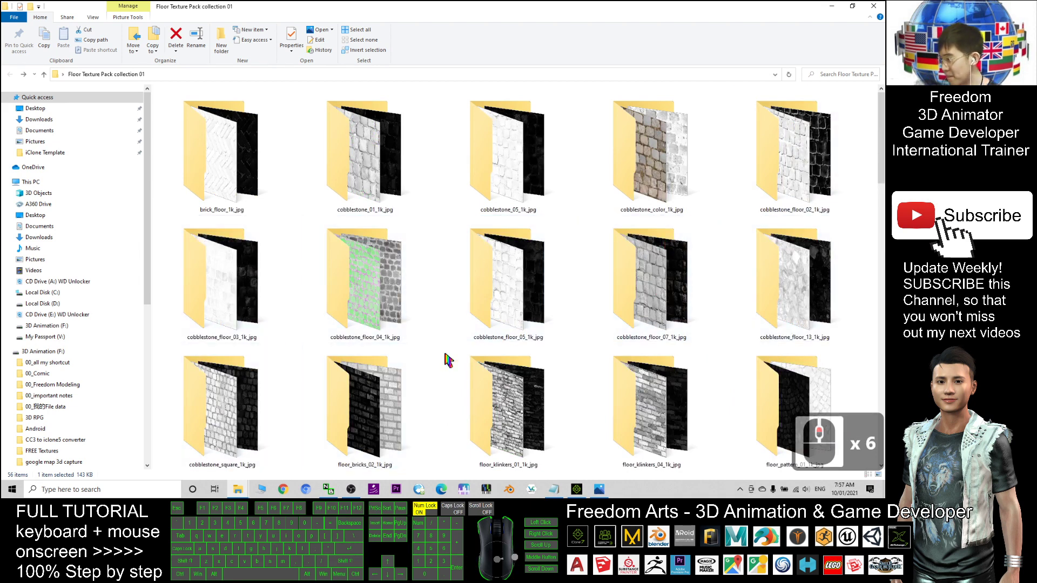
- Open the cobblestone_floor_13_1k_jpg texture folder and place its File Explorer window beside the texture settings in iClone 7
double_click(818, 266)
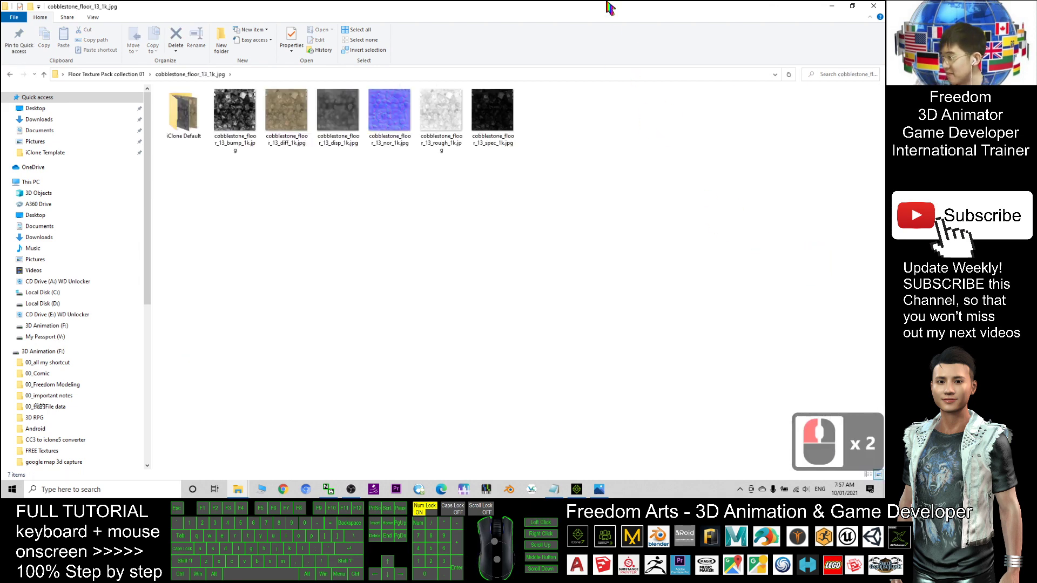
left_click_drag(609, 8, 77, 133)
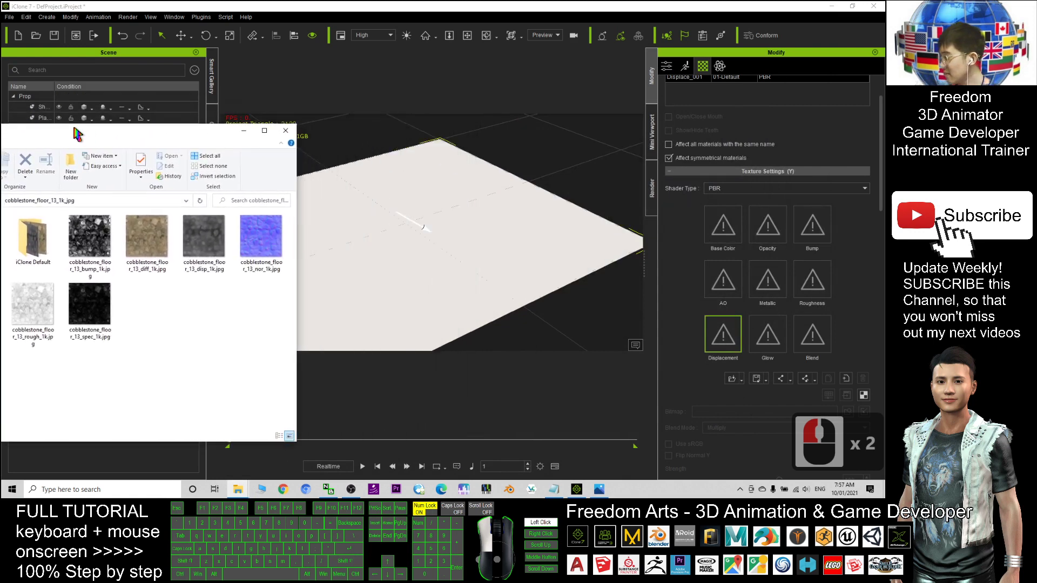
left_click_drag(150, 132, 304, 110)
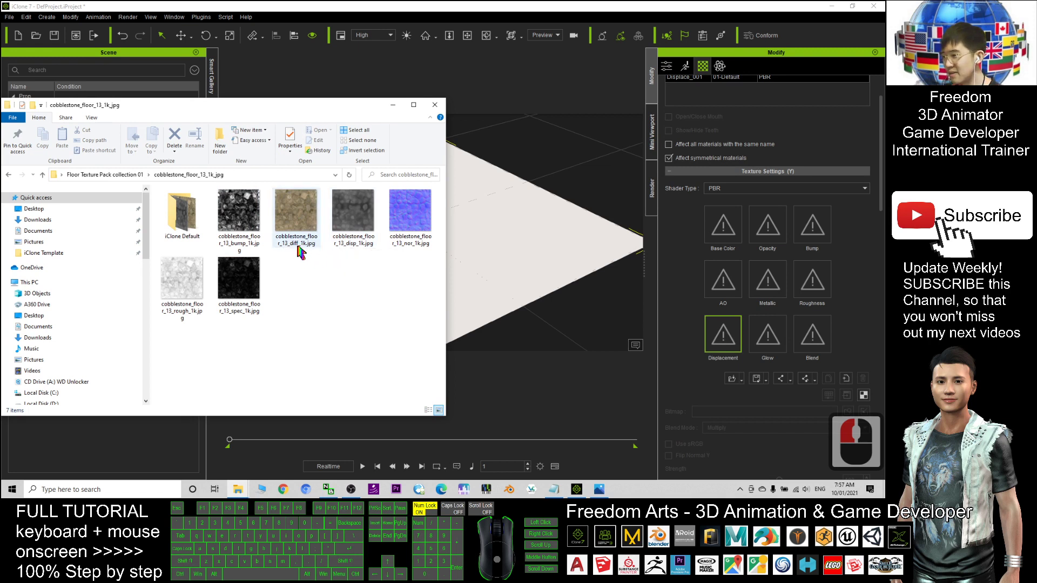
- Assign cobblestone_floor_13_diff_1k.jpg to the tile's Base Color and cobblestone_floor_13_nor_1k.jpg to Bump, imported as a Normal Map
left_click_drag(299, 237, 722, 224)
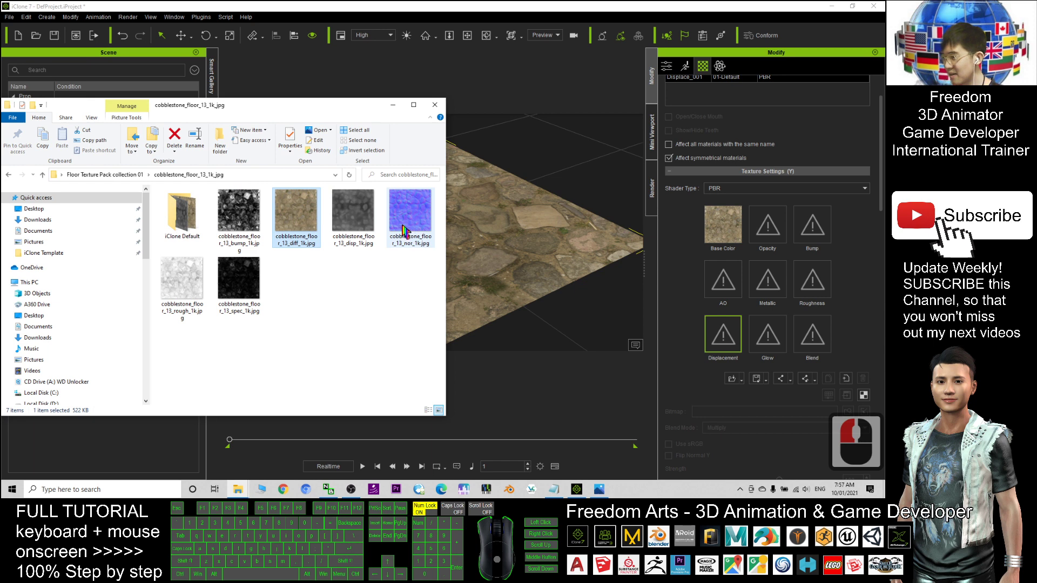
left_click_drag(404, 231, 815, 236)
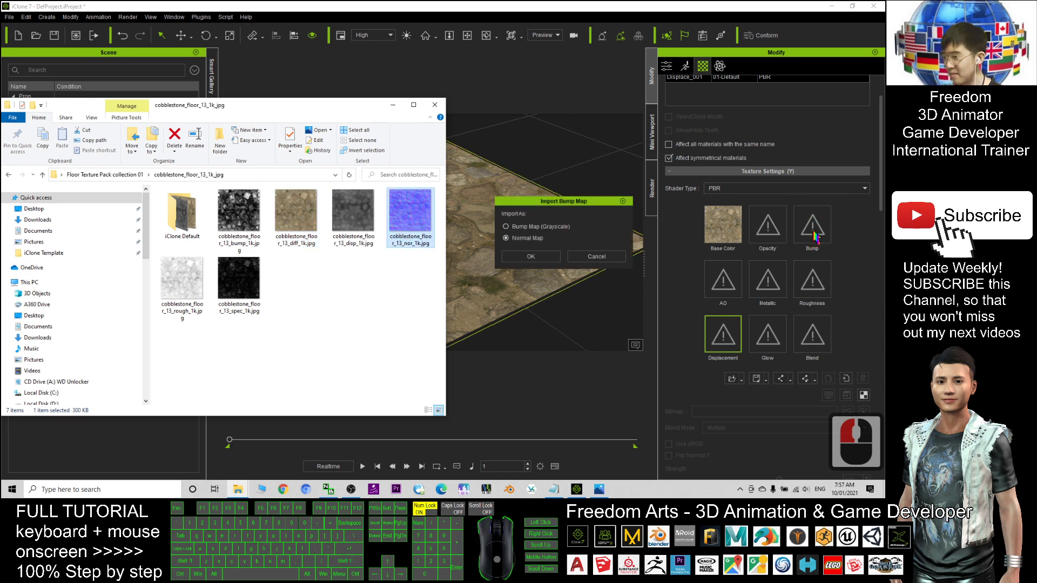
left_click(528, 256)
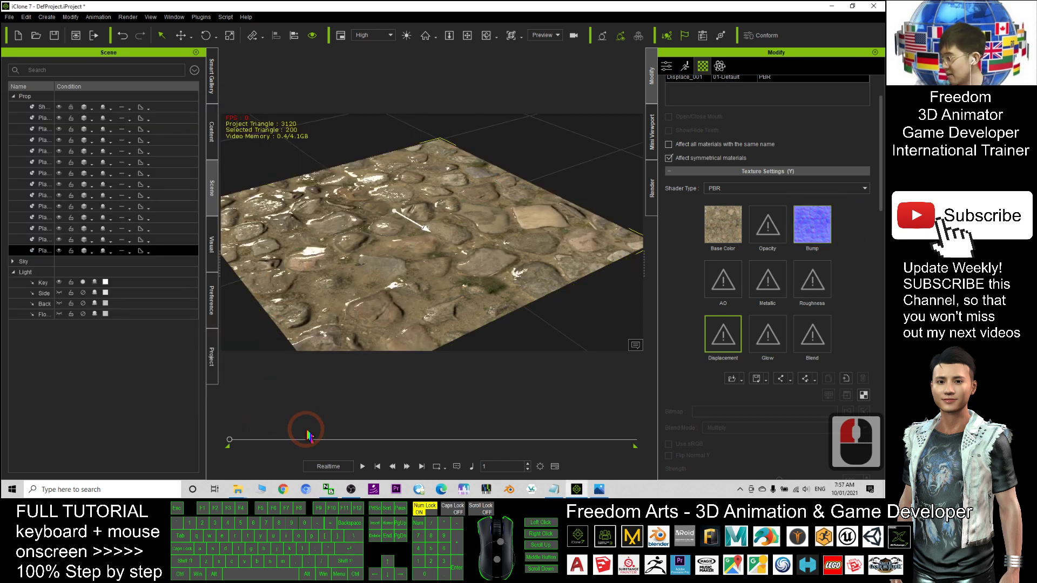
scroll(475, 312, "up", 10)
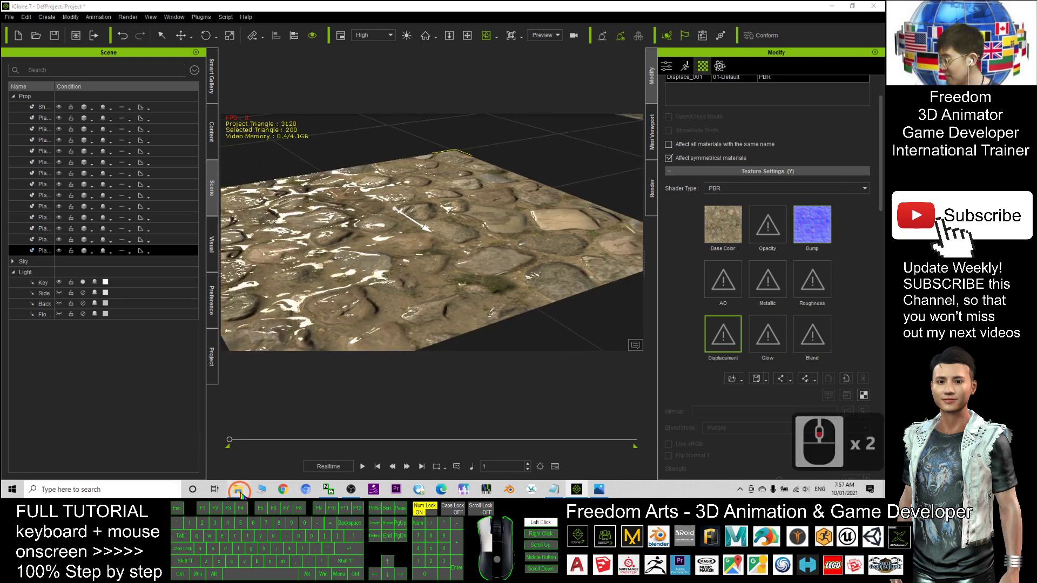
- Return to the cobblestone_floor_13 folder and assign the rough_1k image to Roughness and the spec_1k image to Metallic
mouse_move(241, 494)
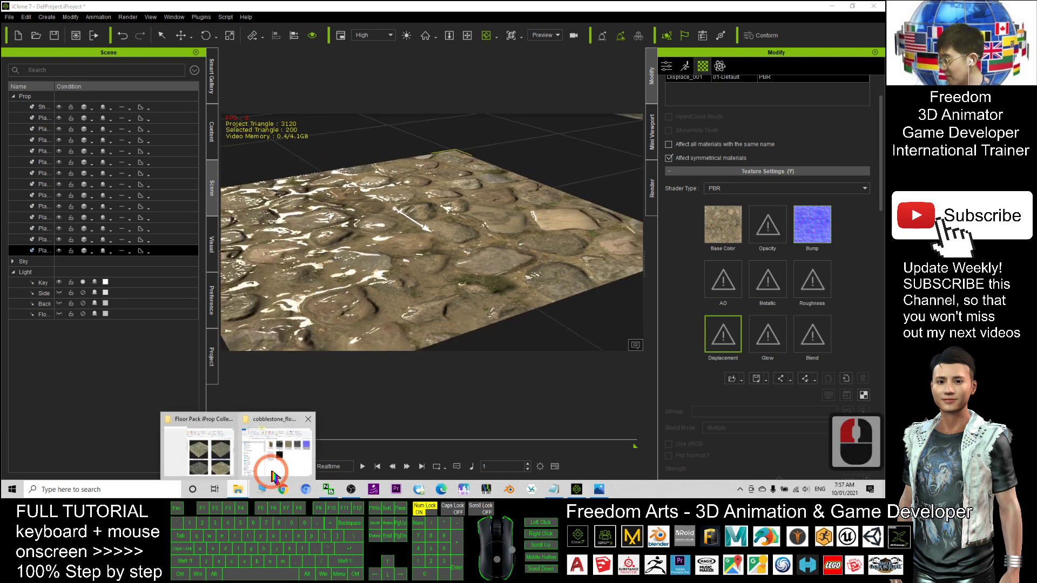
left_click(254, 448)
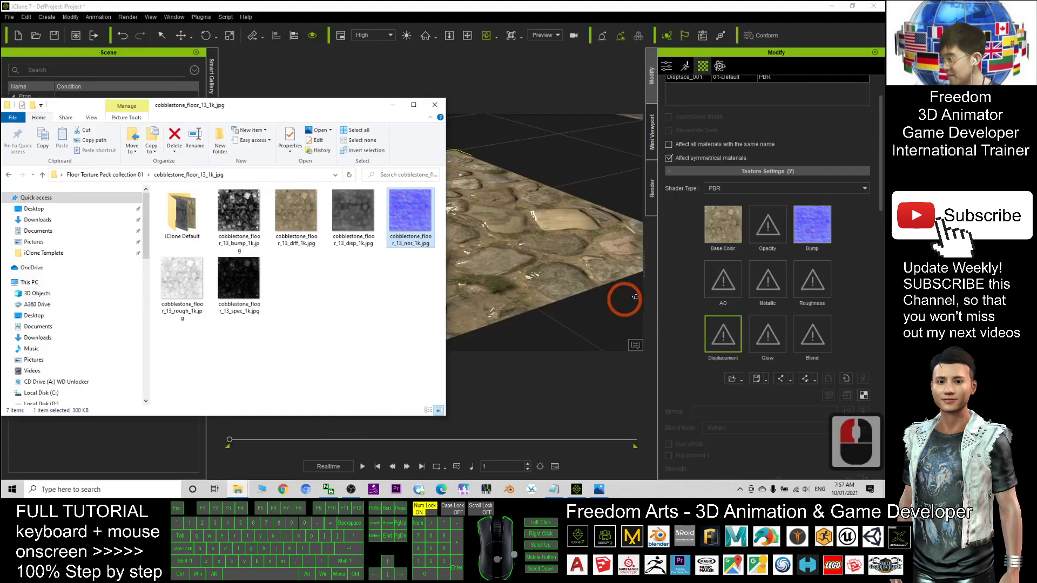
left_click(240, 216)
left_click(302, 356)
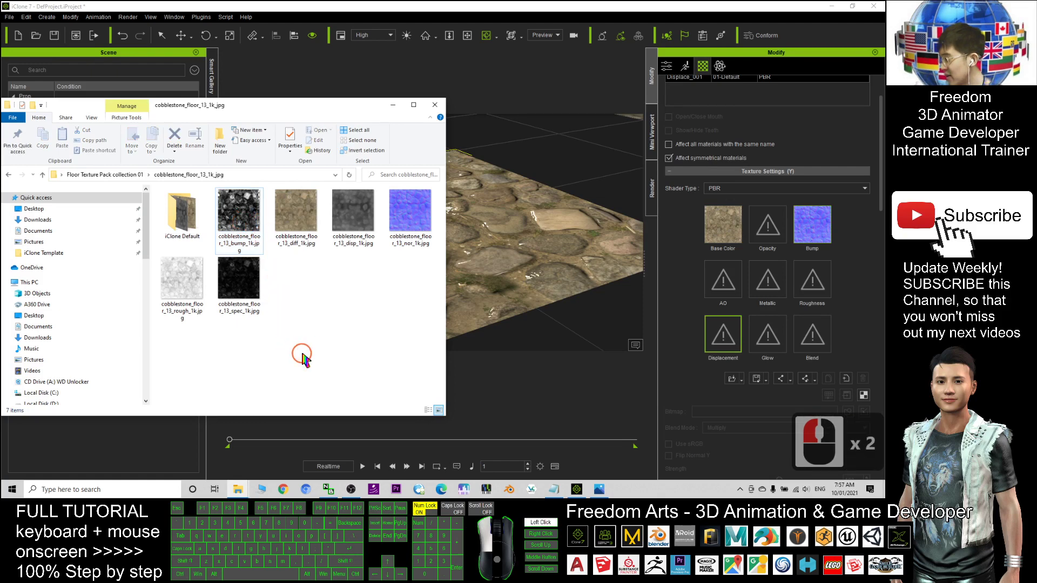
left_click(240, 213)
left_click(296, 213)
left_click(358, 212)
left_click(370, 237)
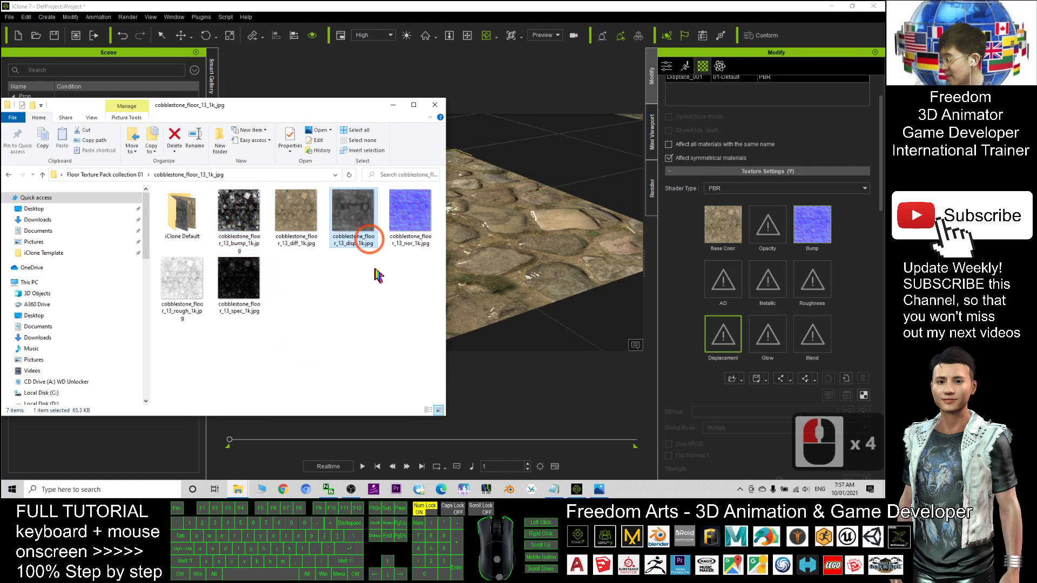
left_click(379, 312)
left_click_drag(181, 278, 816, 289)
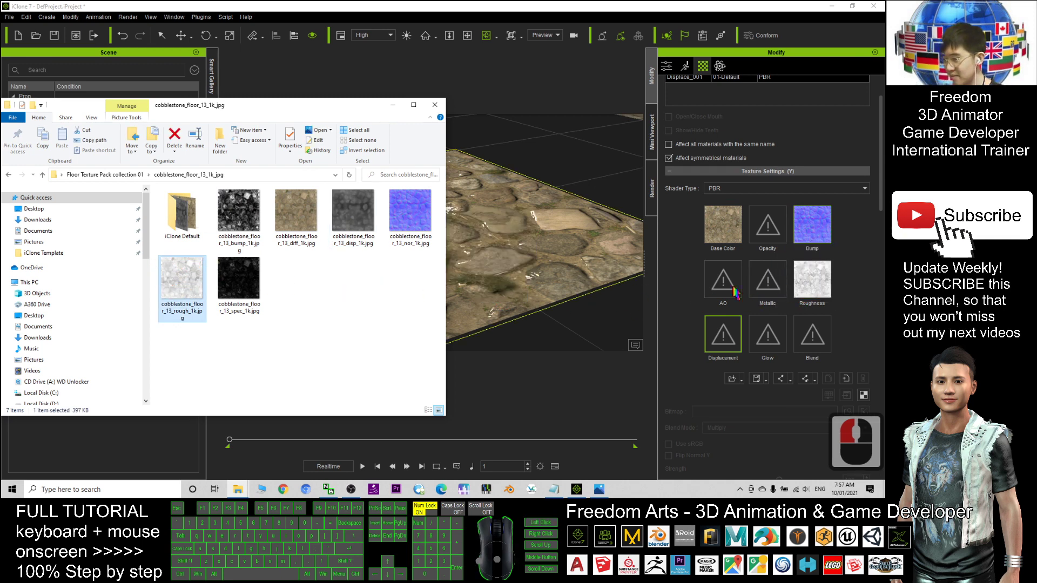
mouse_move(238, 278)
left_mouse_down()
mouse_move(285, 290)
mouse_move(723, 292)
mouse_move(767, 281)
left_mouse_up()
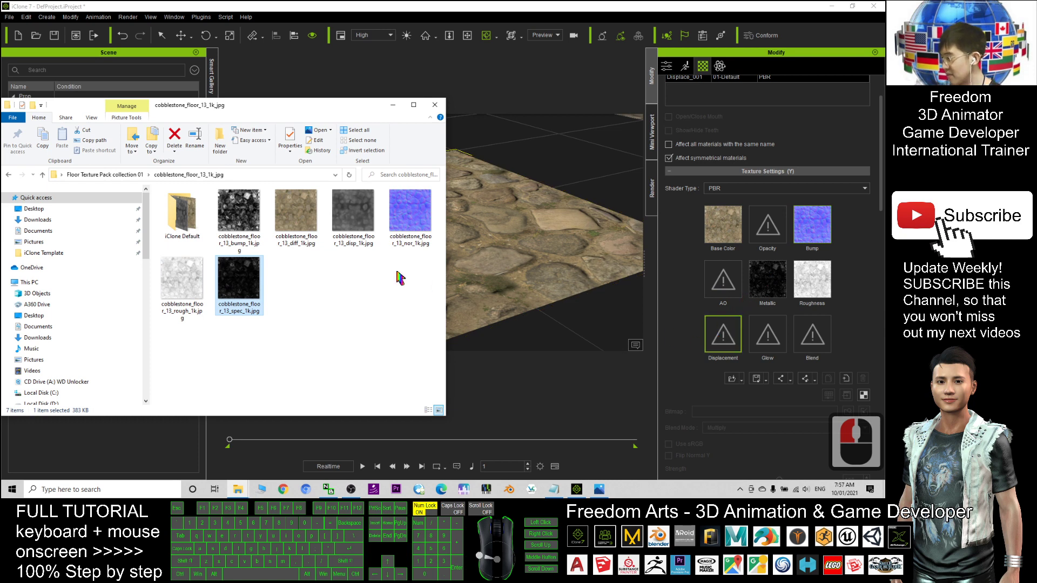
- Assign cobblestone_floor_13_disp_1k.jpg to the tile's Displacement channel, imported as a Height Map (Grayscale)
left_click_drag(356, 225, 722, 340)
left_click(457, 225)
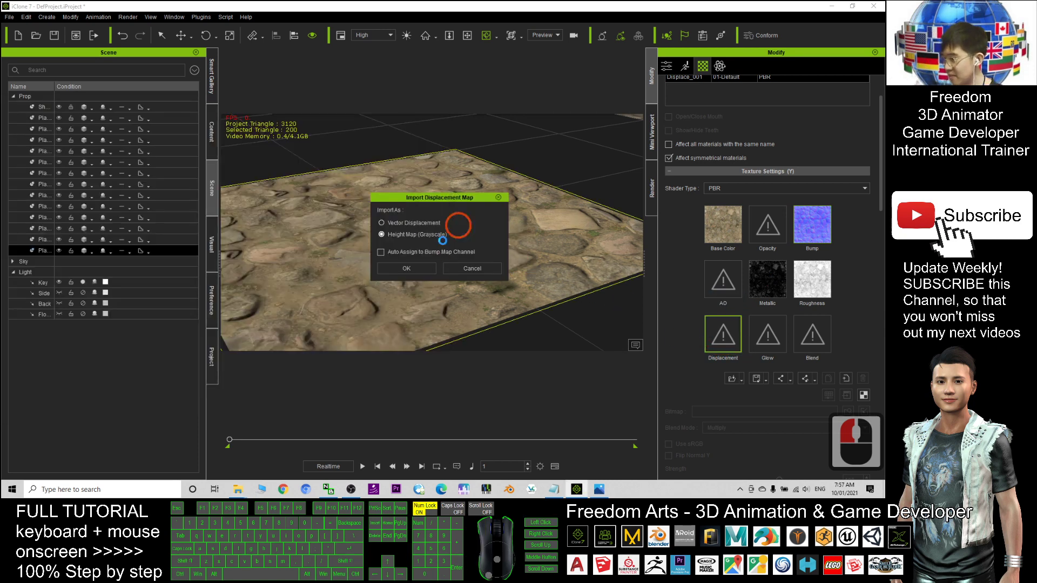
left_click(410, 267)
- Select the Key light and rotate it above the cobblestone tile
key("c")
left_click_drag(482, 265, 173, 240)
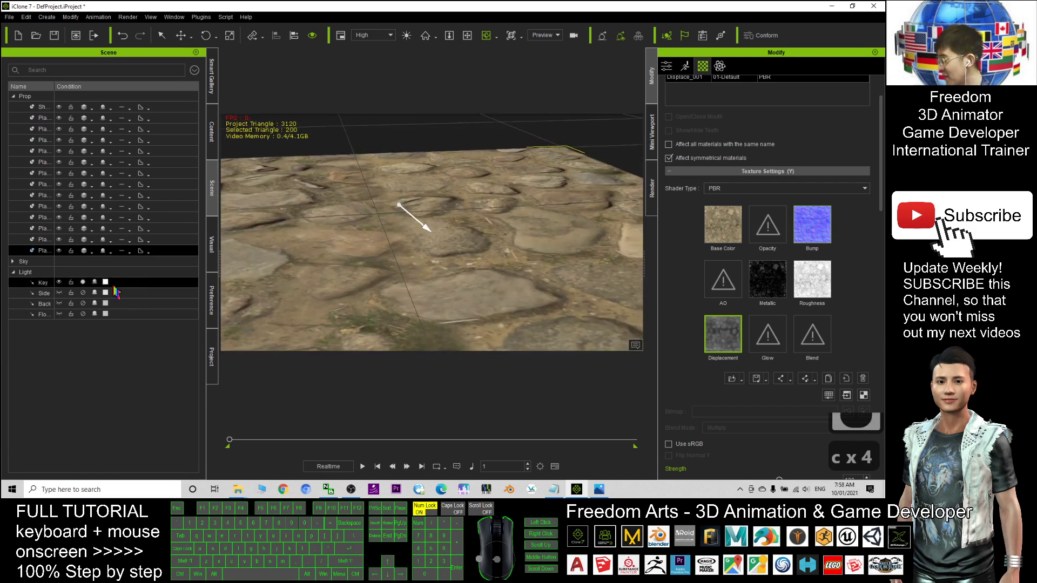
left_click(35, 283)
key("e")
left_click_drag(413, 241, 443, 238)
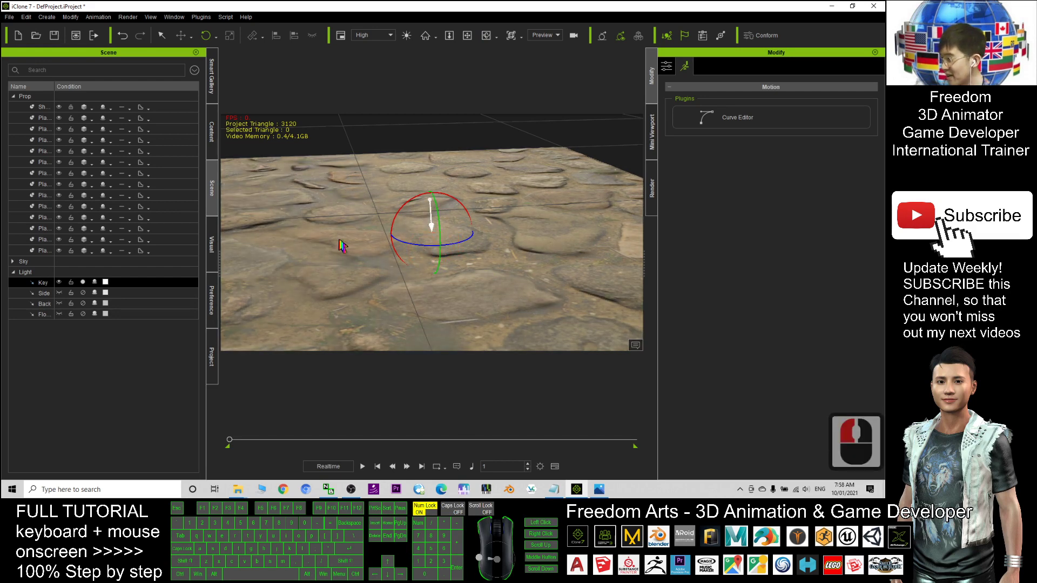
- Examine the cobblestone tile's surface relief under the light from several angles and distances
key("c")
left_click_drag(339, 241, 355, 209)
scroll(356, 208, "down", 5)
key("x")
left_click_drag(373, 308, 385, 218)
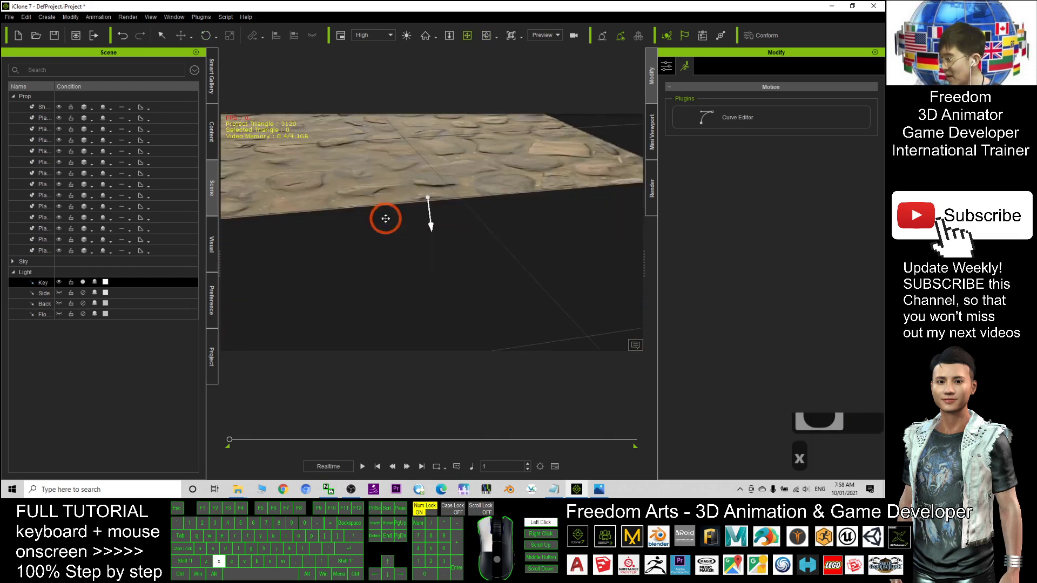
key("c")
left_click(432, 268)
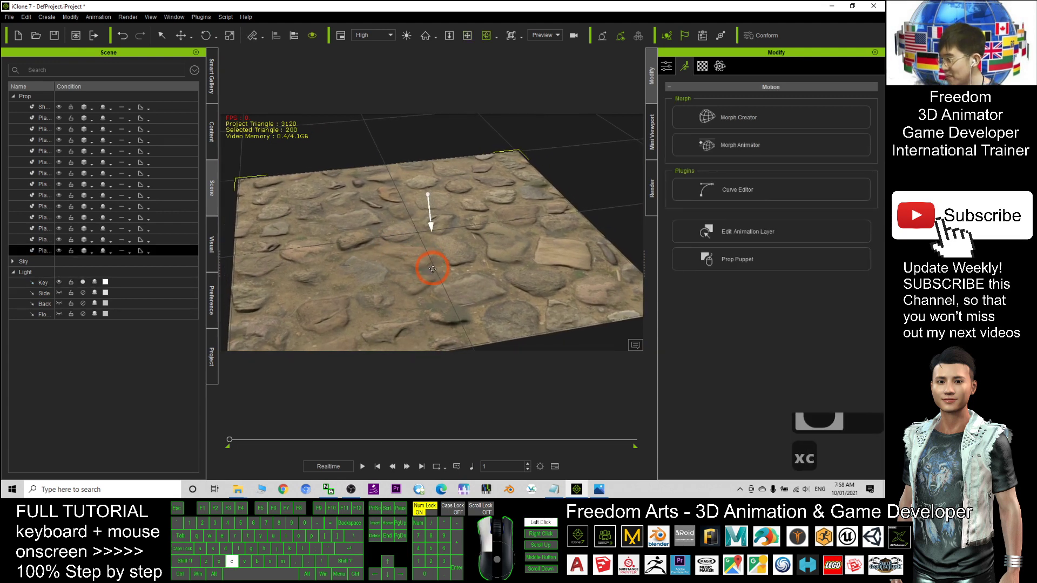
scroll(426, 228, "down", 20)
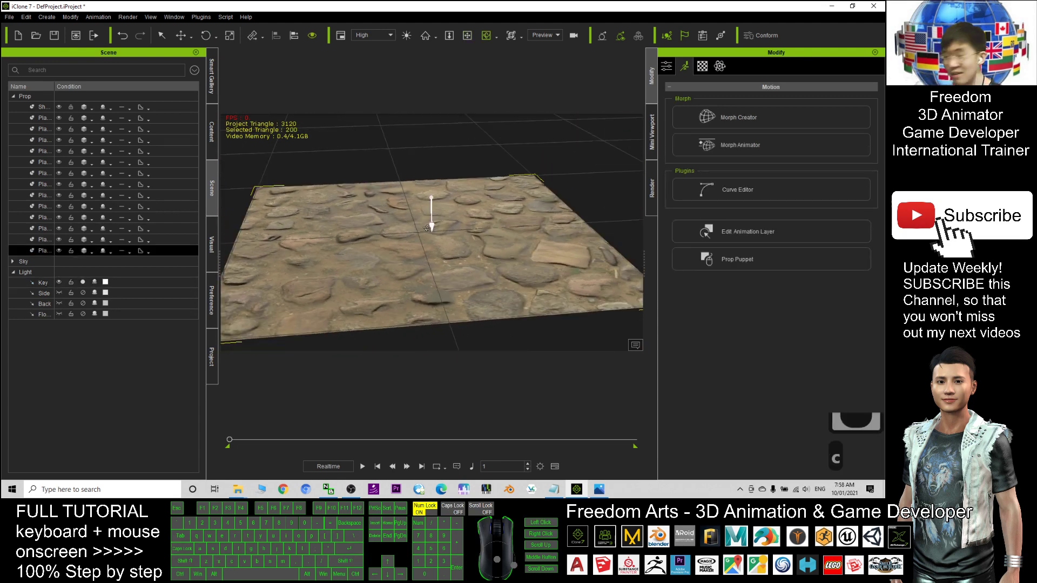
scroll(428, 229, "up", 3)
- Reopen the selected cobblestone tile's texture settings and remove its Roughness texture
left_click(701, 67)
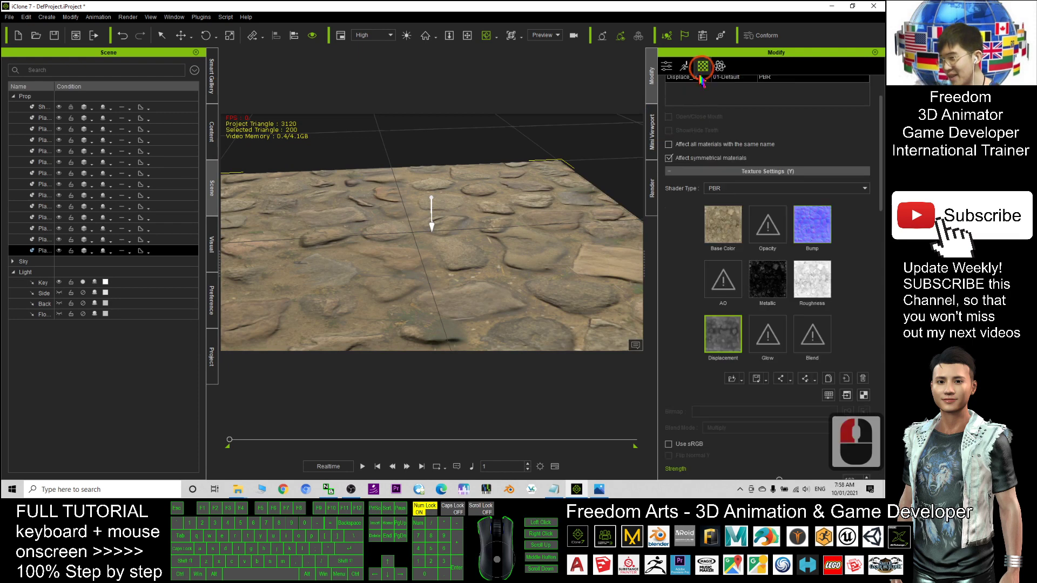
key("c")
mouse_move(397, 237)
left_mouse_down()
mouse_move(429, 302)
mouse_move(401, 298)
mouse_move(381, 243)
left_mouse_up()
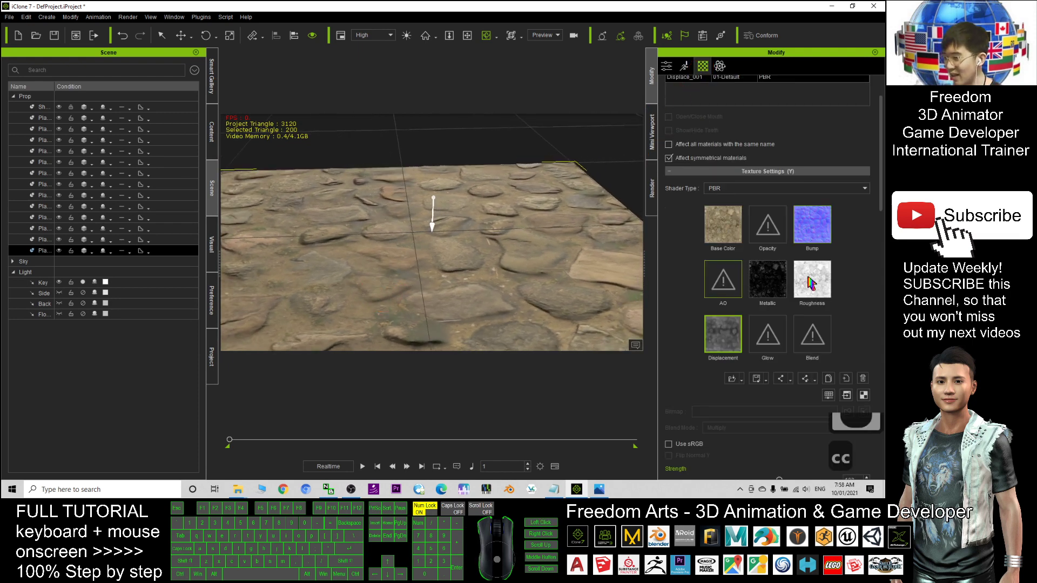
left_click(822, 278)
left_click(862, 379)
- Try removing the Metallic texture from the cobblestone tile's material, and undo the removal
key("c")
left_click_drag(507, 261, 584, 245)
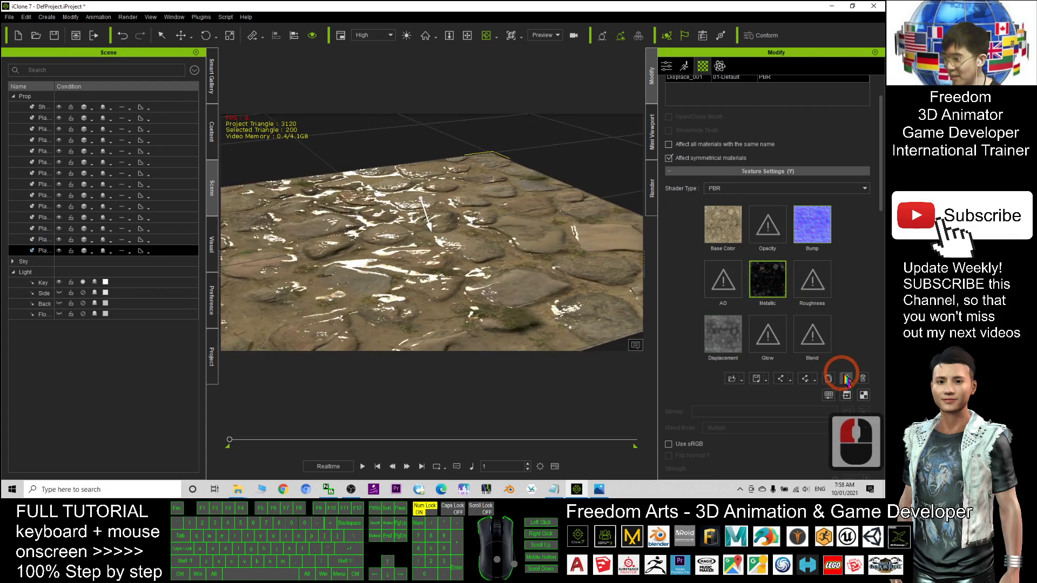
left_click(862, 379)
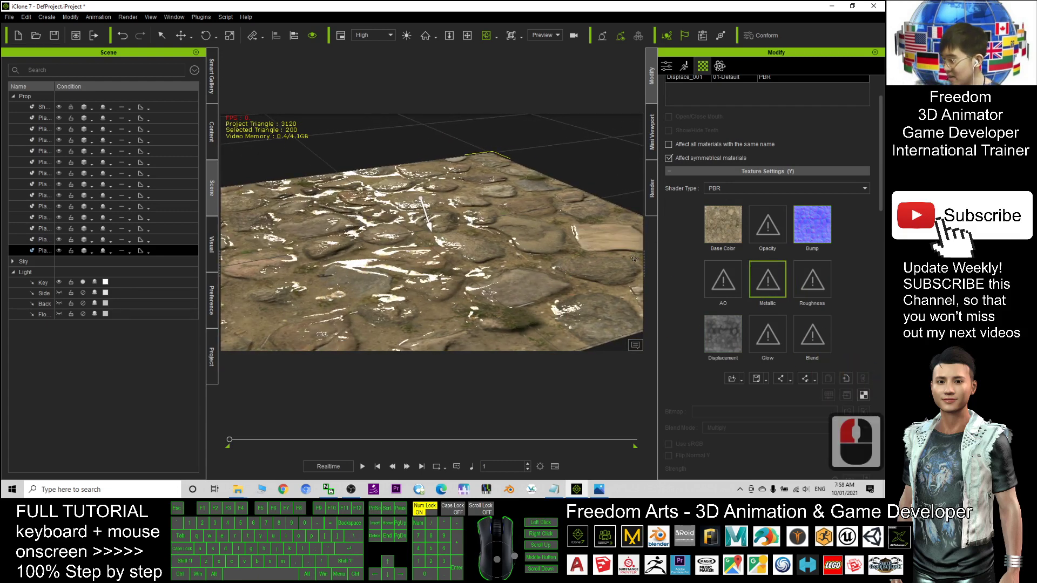
key("ctrl+z")
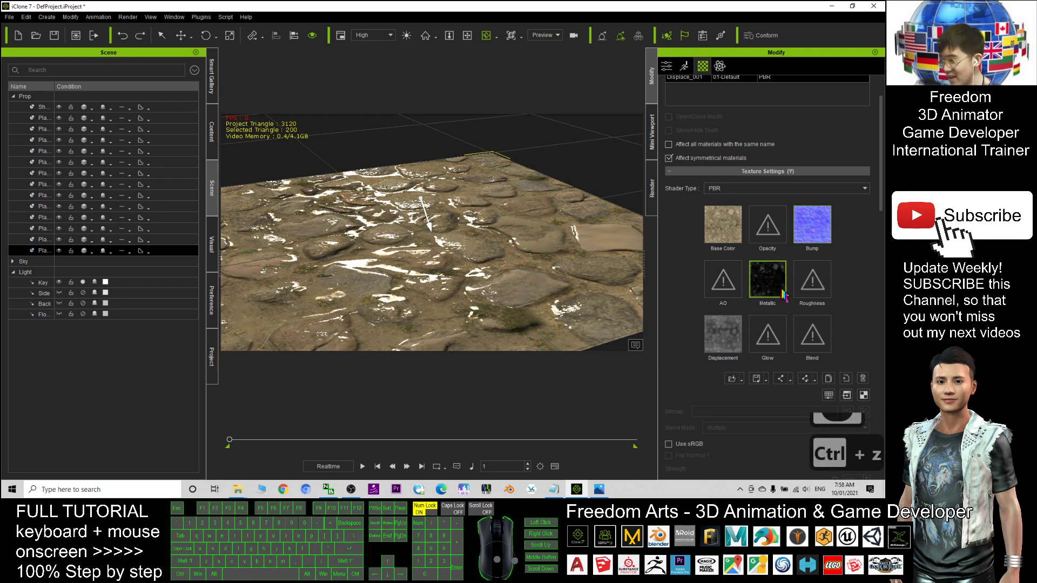
- Switch the cobblestone tile's shader type to Traditional and examine how the surface reflects light
key("c")
left_click_drag(521, 262, 545, 257)
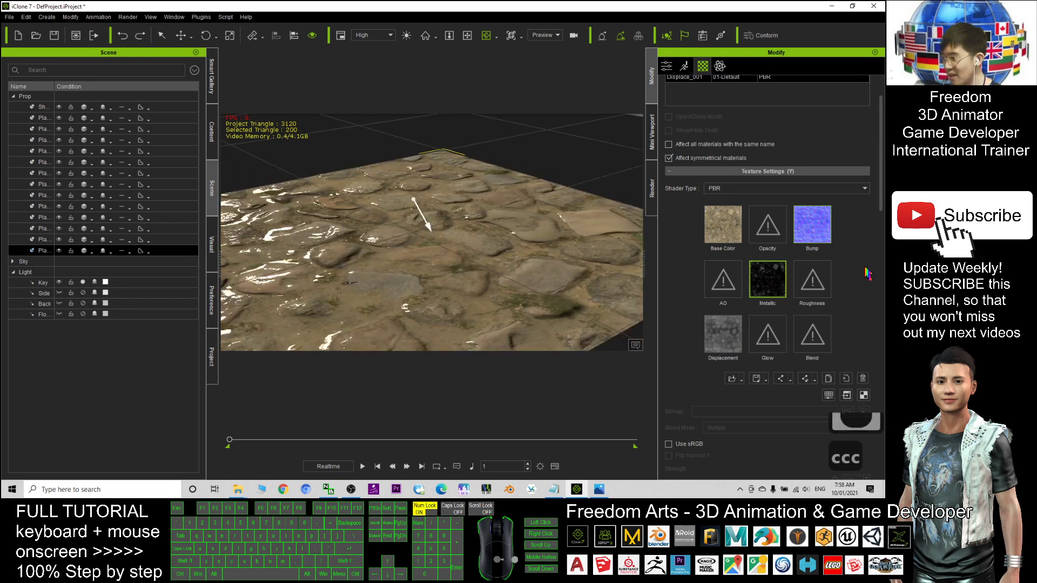
key("c")
left_click_drag(464, 254, 571, 218)
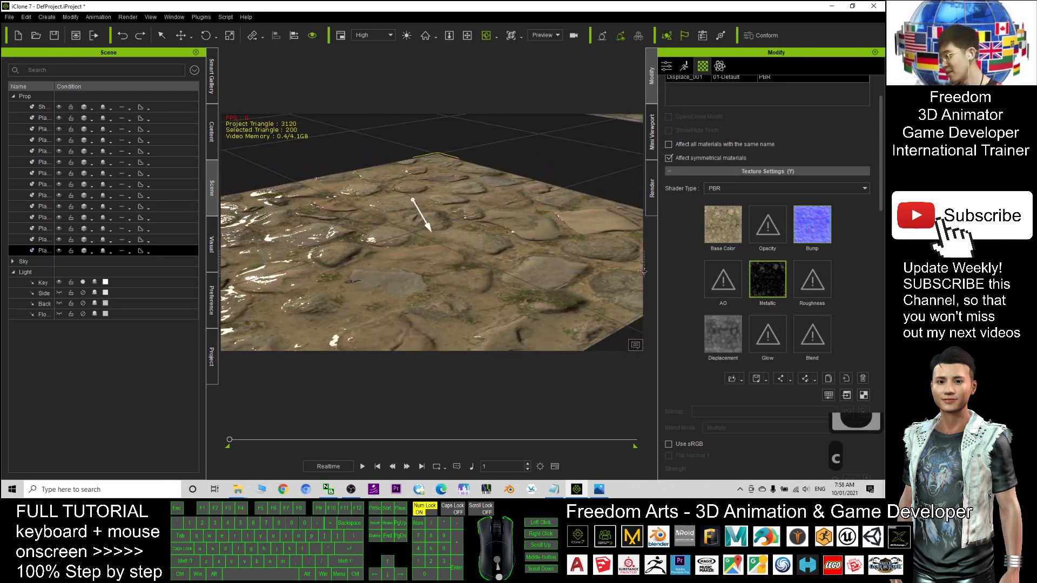
left_click(728, 190)
left_click(730, 190)
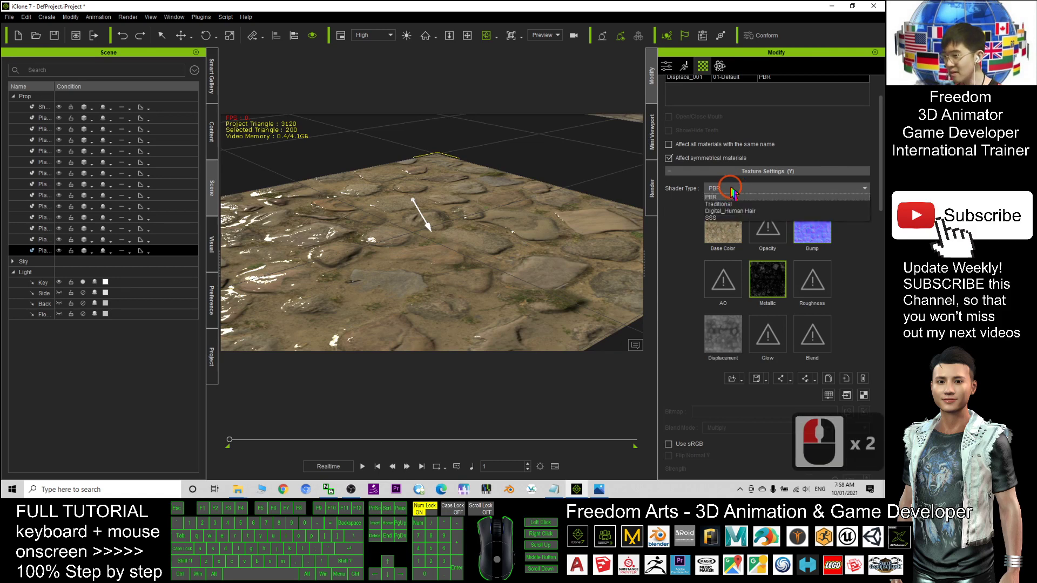
left_click(726, 203)
key("d")
left_click(575, 224)
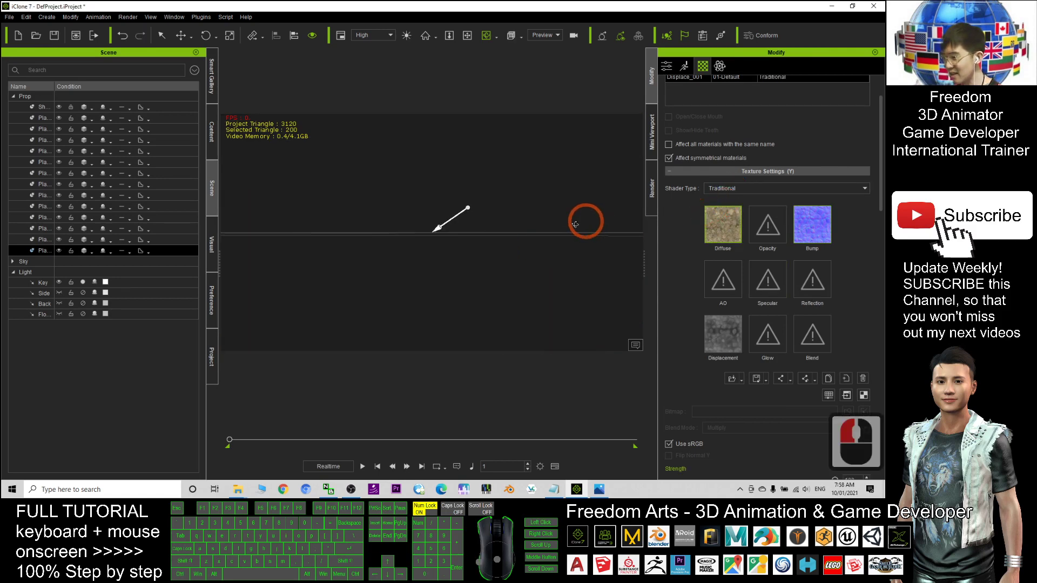
key("c")
left_click_drag(599, 213, 486, 213)
scroll(502, 206, "up", 9)
scroll(502, 205, "up", 5)
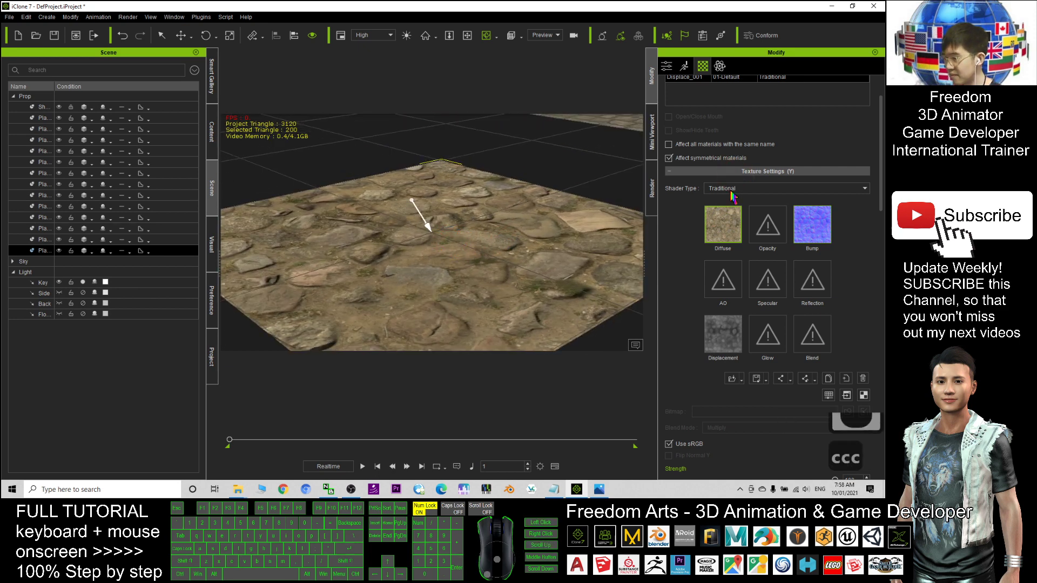
- Set the cobblestone tile's shader type back to PBR and examine its reflections
left_click(721, 189)
left_click(710, 197)
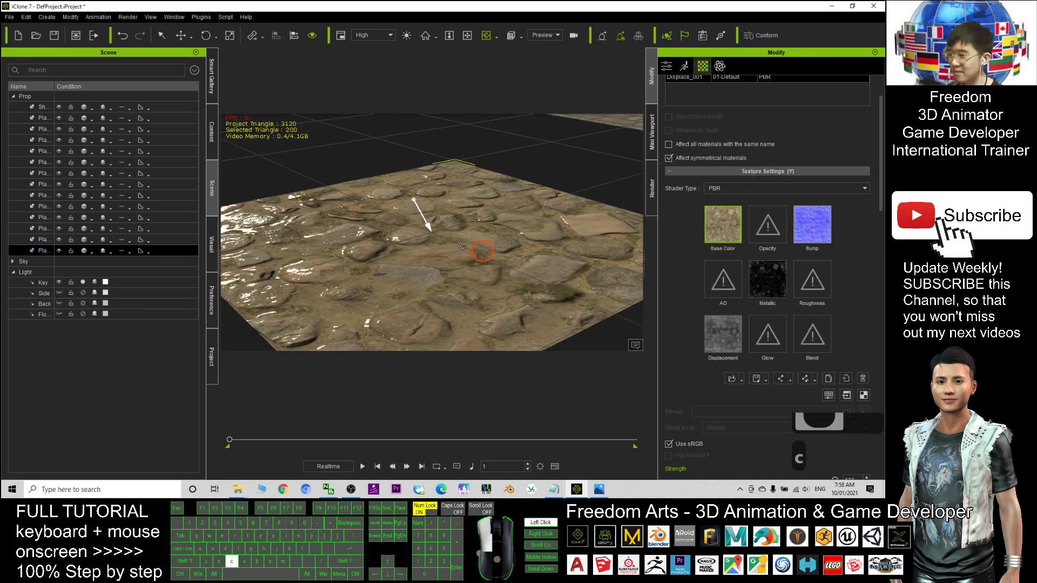
left_click(421, 229)
left_click_drag(421, 226, 508, 254)
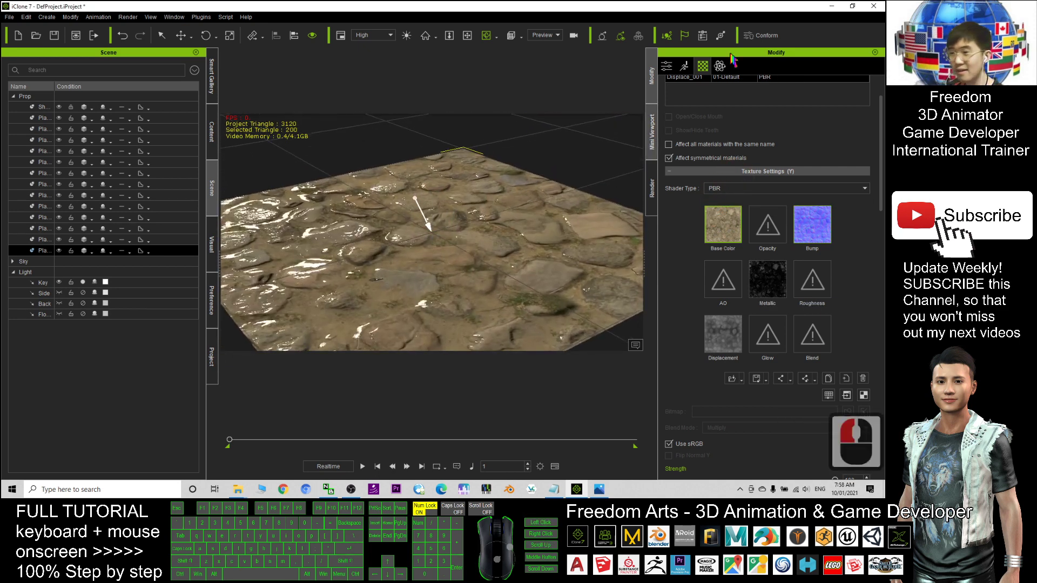
- Minimize iClone 7 and switch to the Photos app to show the floor pack cover image, cover2.png
left_click(830, 6)
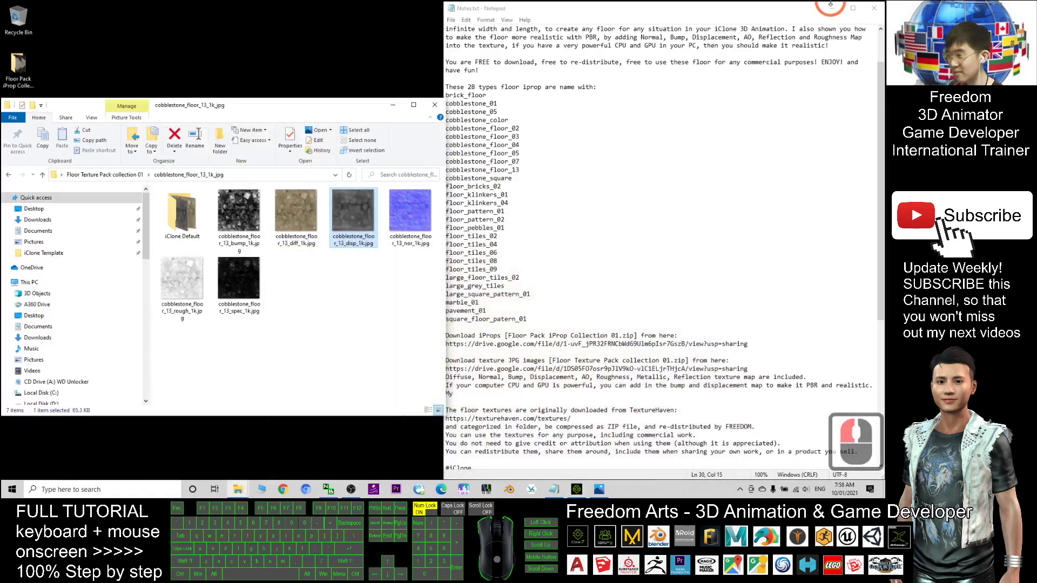
left_click(599, 489)
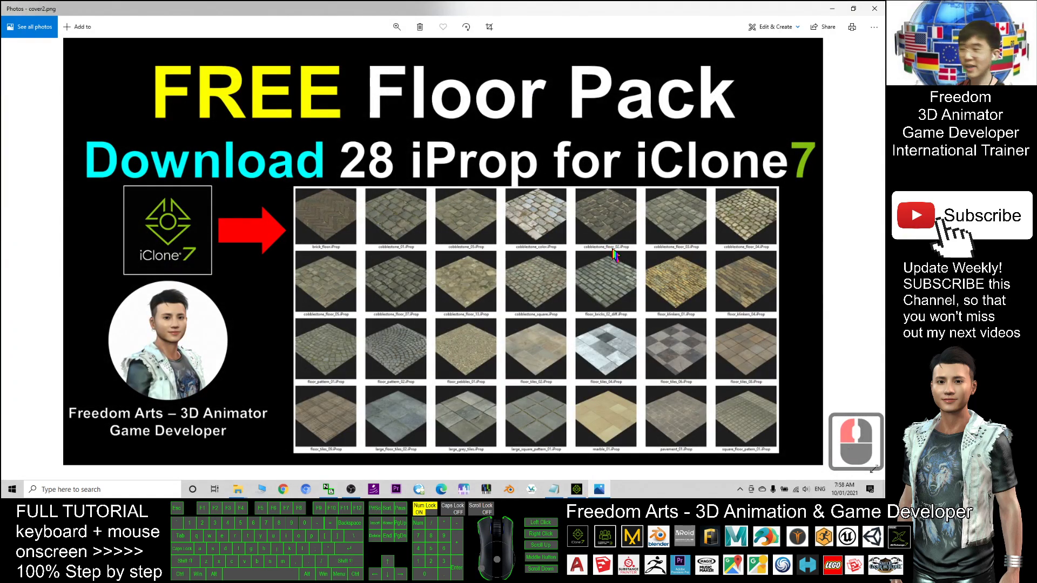